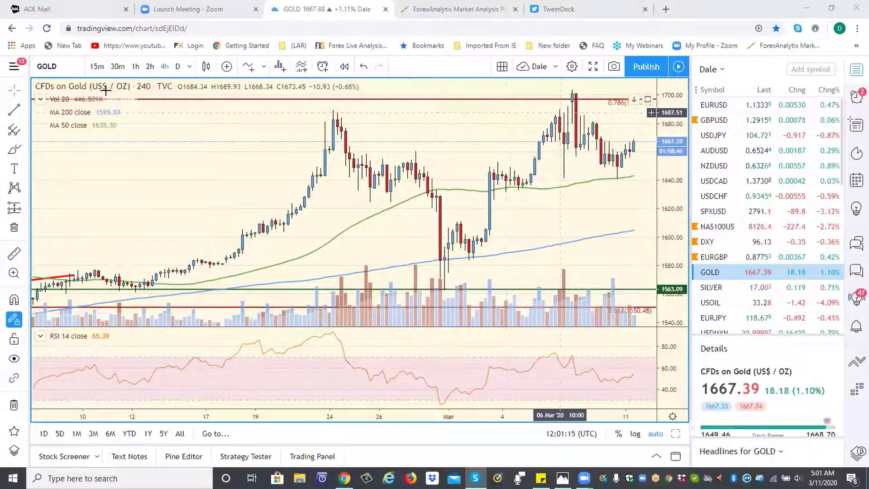
- Show gold on daily candles, then switch the chart to SILVER
left_click(177, 67)
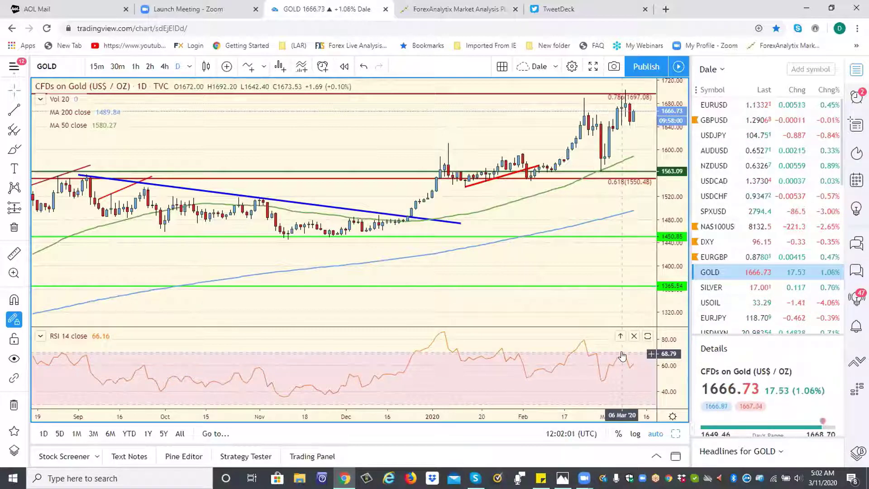
left_click(711, 289)
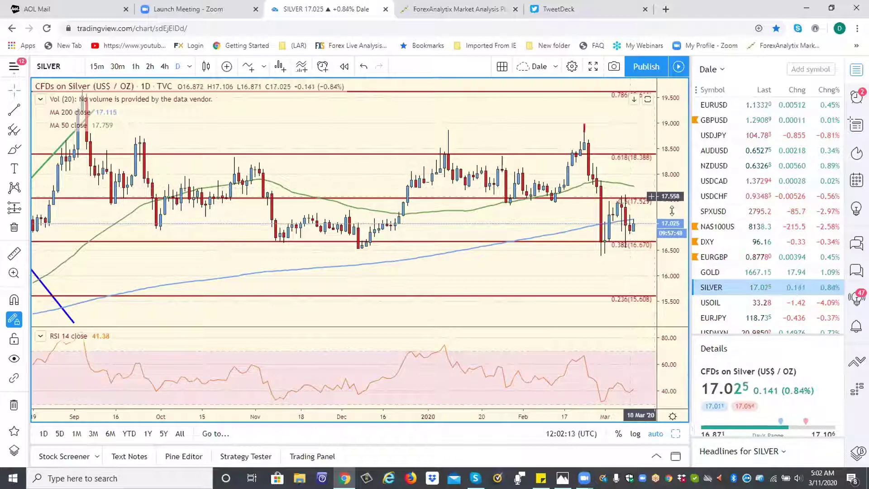
- Switch to the DXY chart, check it on 1-hour candles, then return to daily
left_click(707, 246)
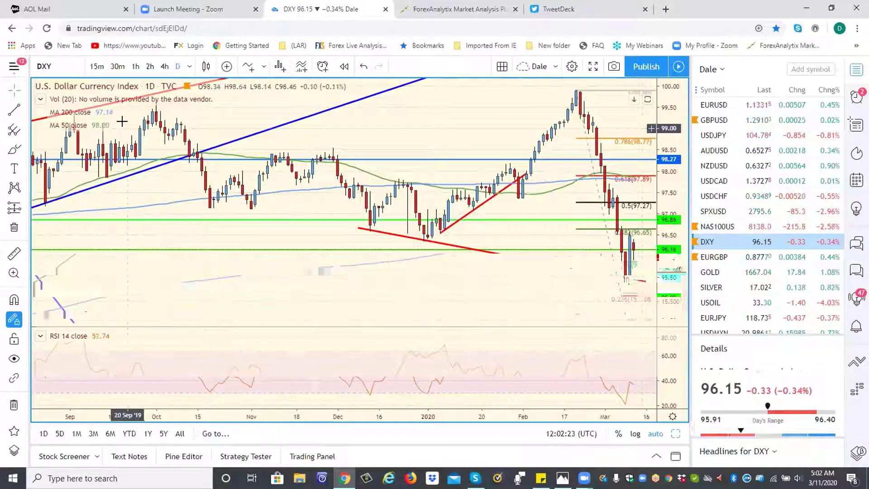
left_click(136, 71)
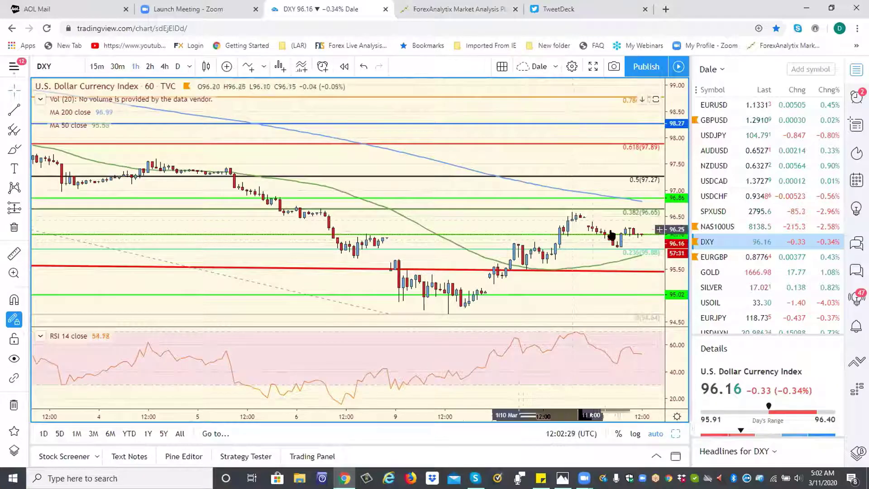
left_click(175, 67)
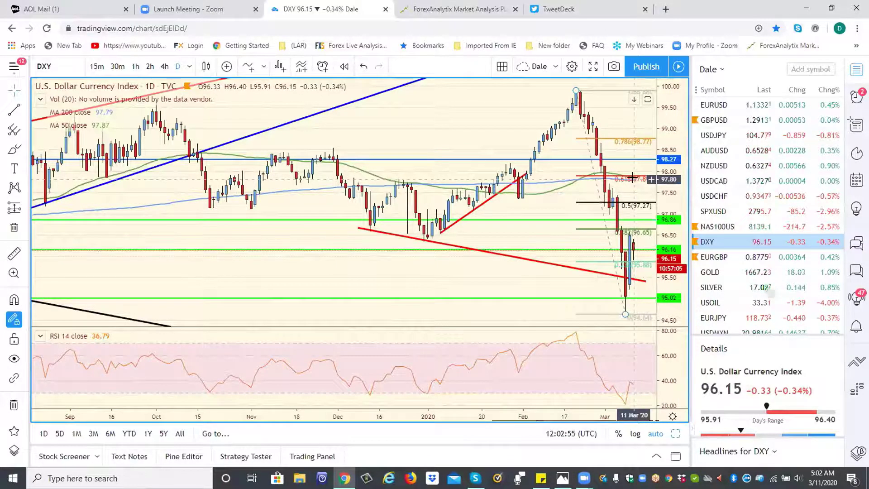
- Switch to SPXUSD on 4-hour candles and rescale the price axis to see more range
left_click(721, 212)
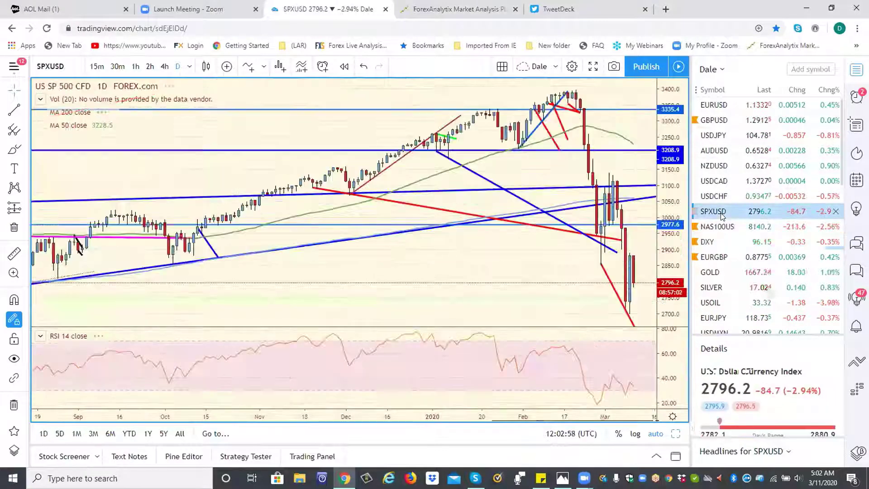
left_click(165, 67)
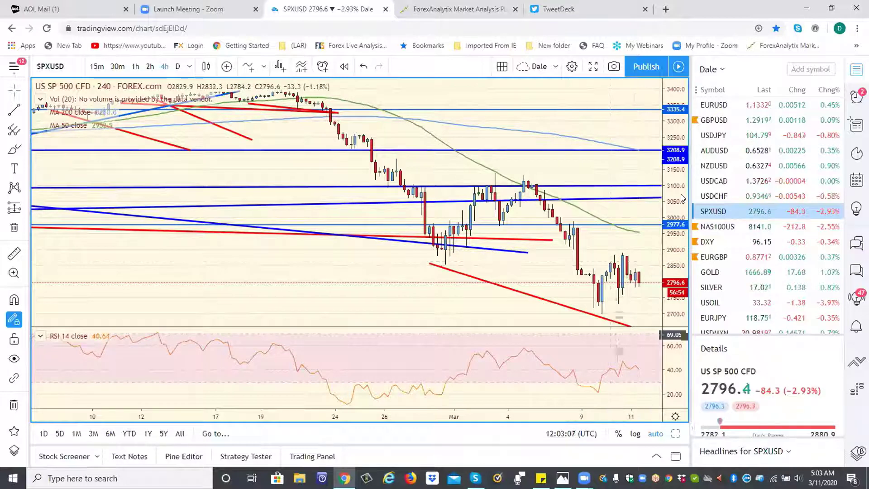
left_click_drag(681, 206, 680, 212)
left_click_drag(681, 218, 680, 223)
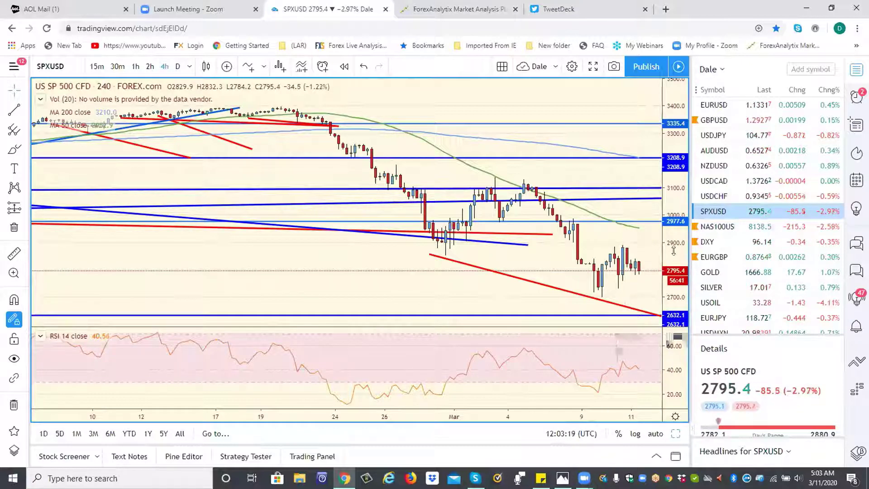
left_click_drag(674, 240, 673, 217)
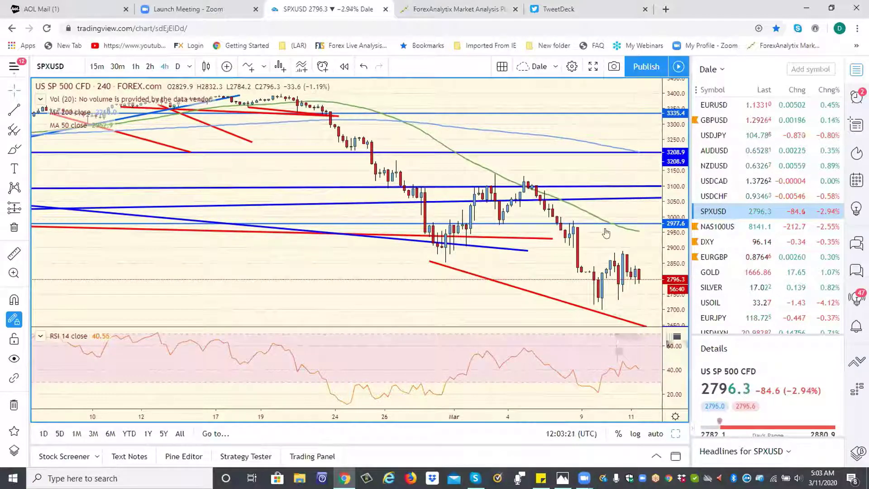
- Review the S&P 500 on weekly and daily candles, ending on the 1-month interval
left_click(189, 67)
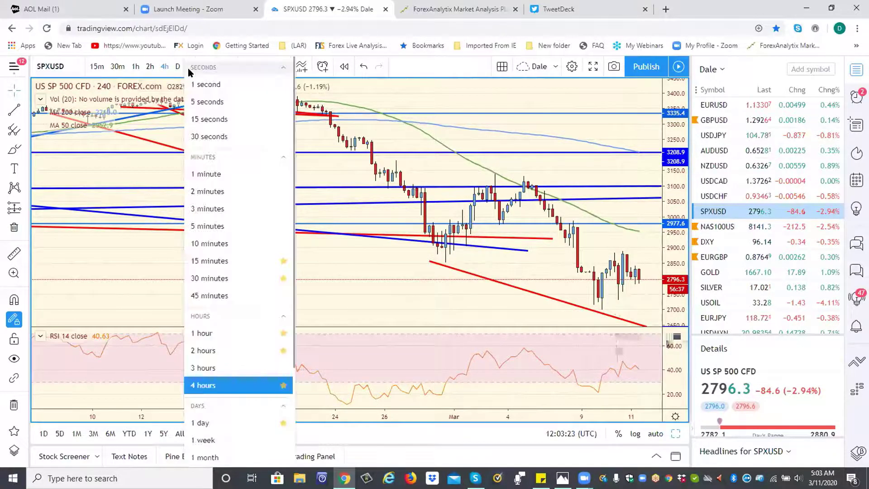
left_click(202, 440)
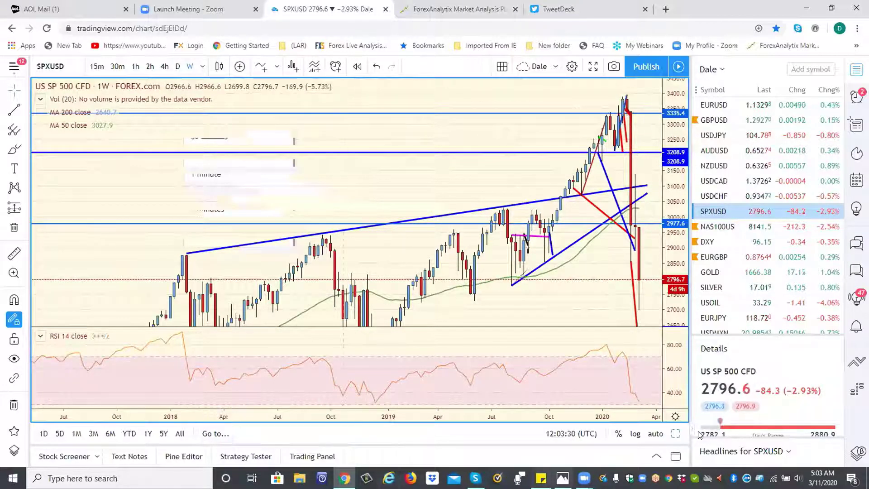
left_click(652, 433)
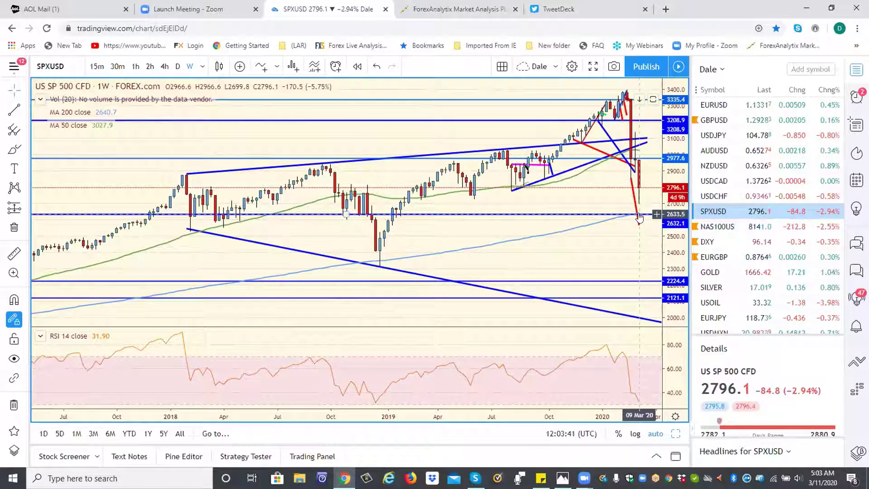
left_click(176, 68)
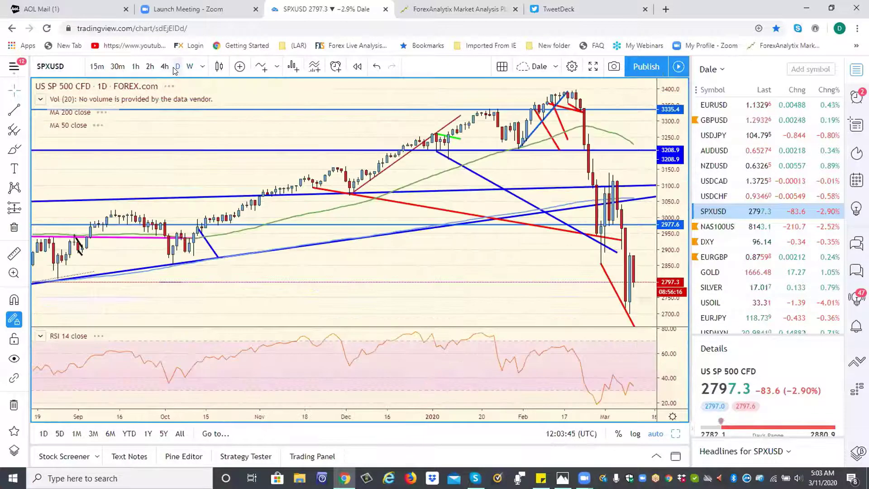
left_click(188, 67)
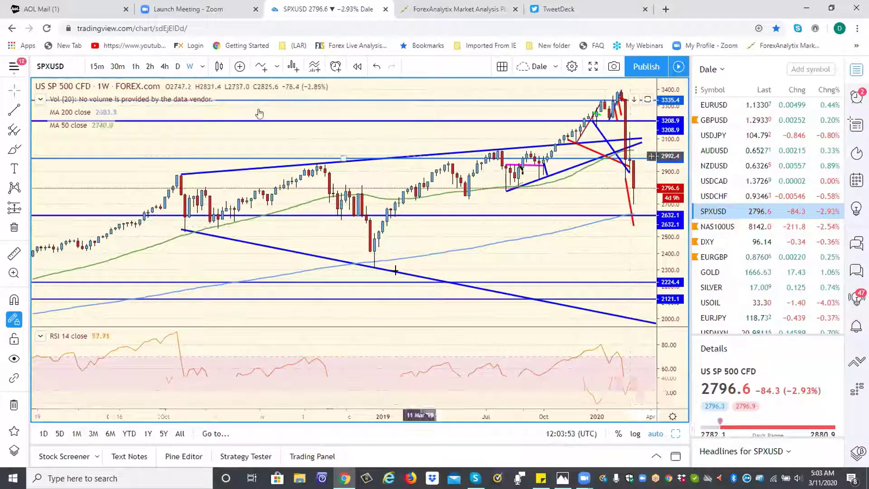
left_click(204, 67)
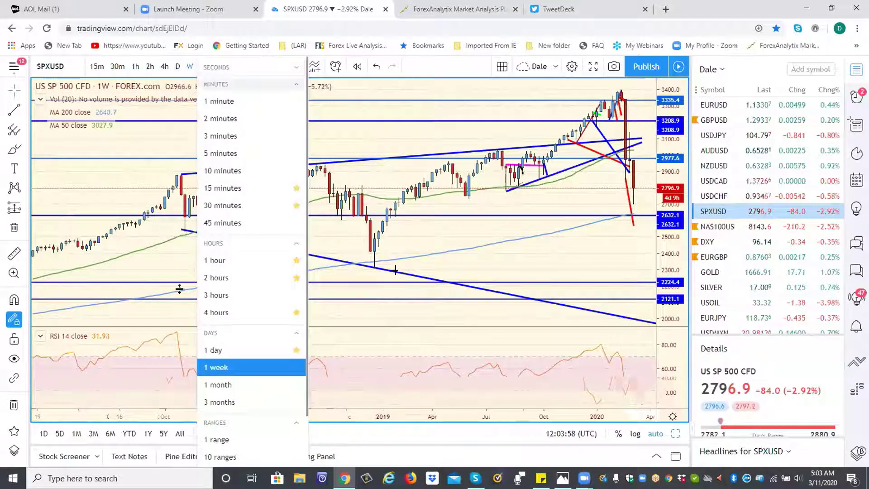
left_click(220, 384)
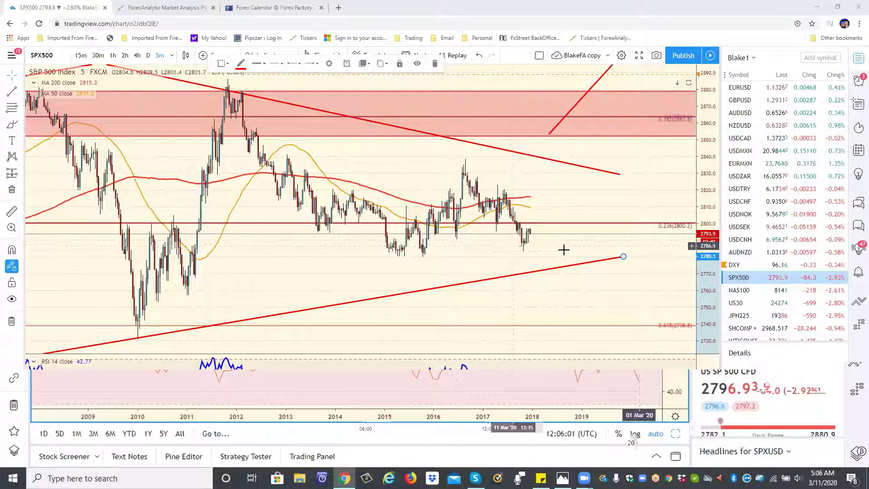
- Switch the S&P 500 to hourly candles and delete the old projected path, line stub and channel line
scroll(563, 254, "up", 2)
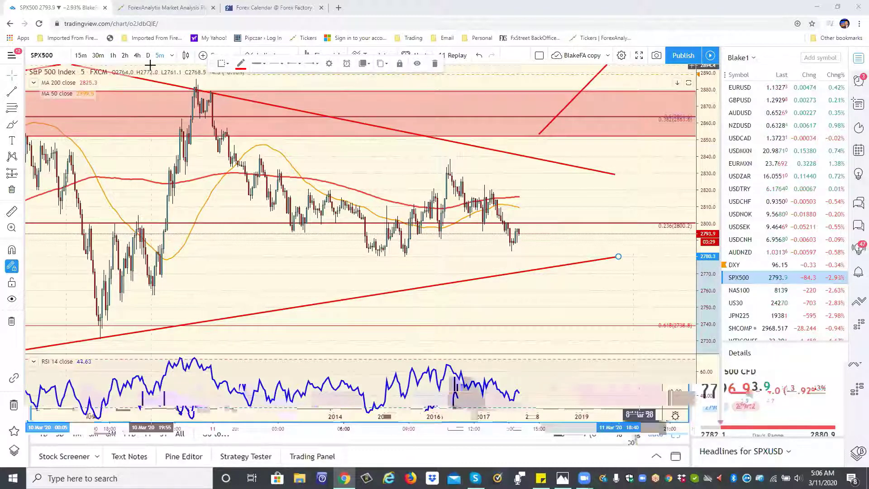
left_click(113, 56)
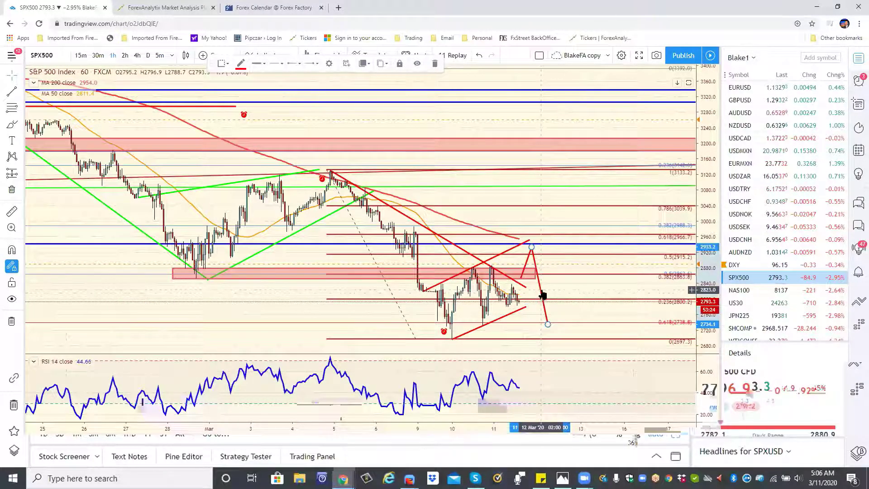
key("Delete")
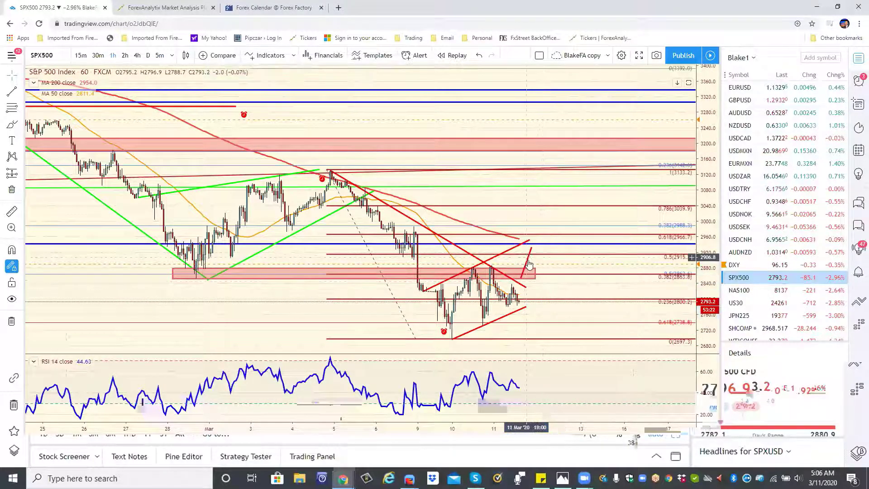
left_click(524, 258)
key("Delete")
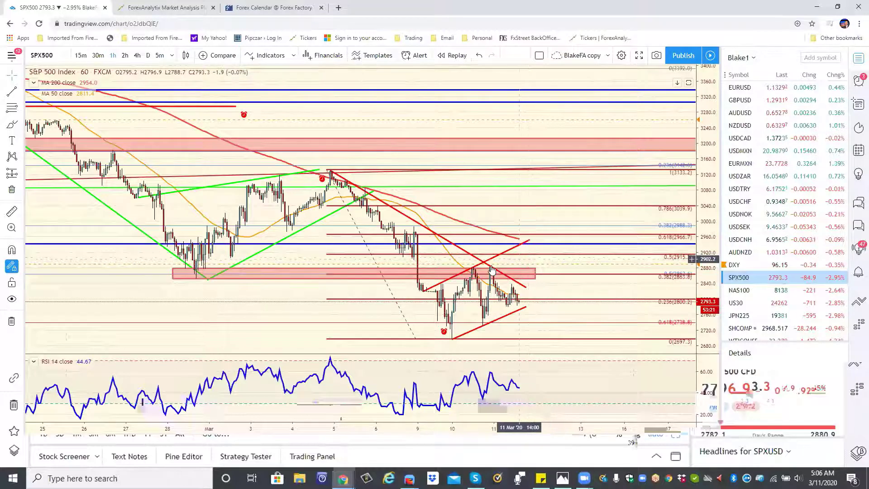
left_click(522, 250)
key("Delete")
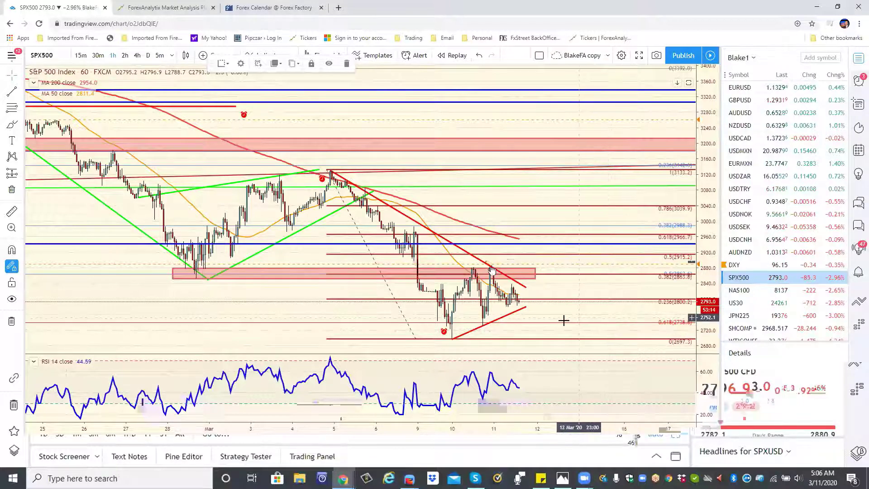
- Adjust the upper trendline's right end and draw a new rising red line up to about 2946
scroll(564, 320, "down", 1)
left_click(542, 307)
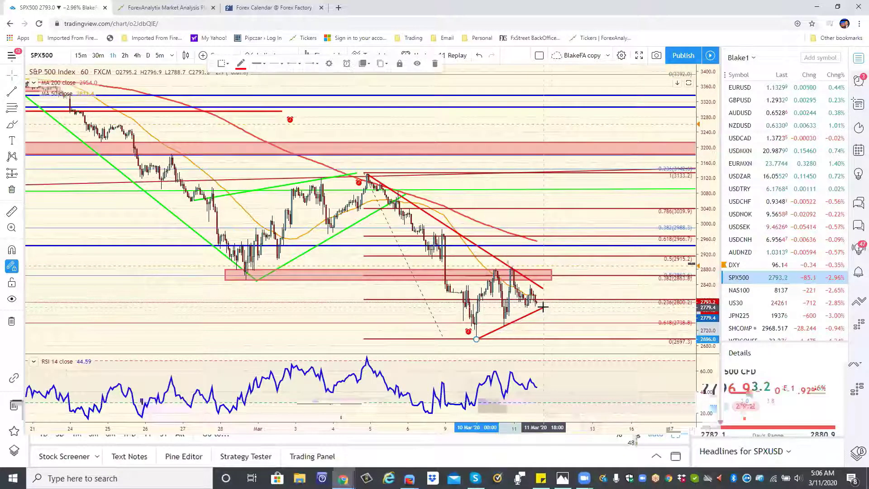
scroll(489, 309, "down", 1)
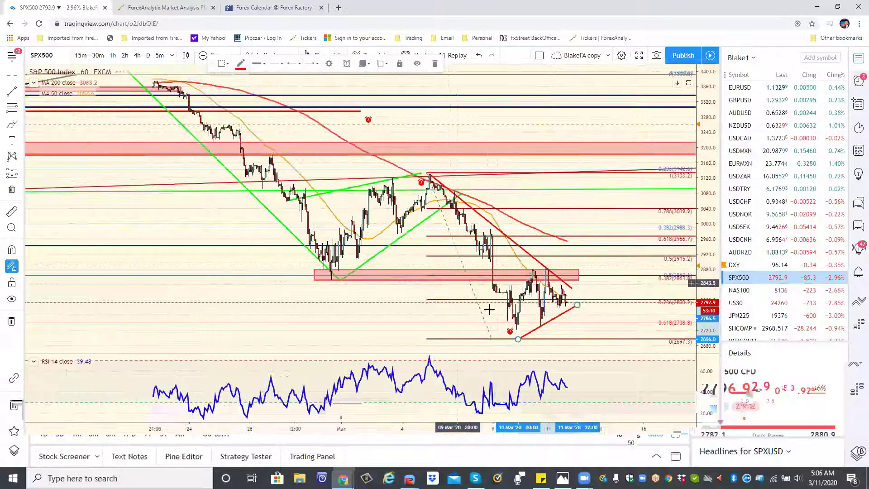
scroll(558, 350, "down", 1)
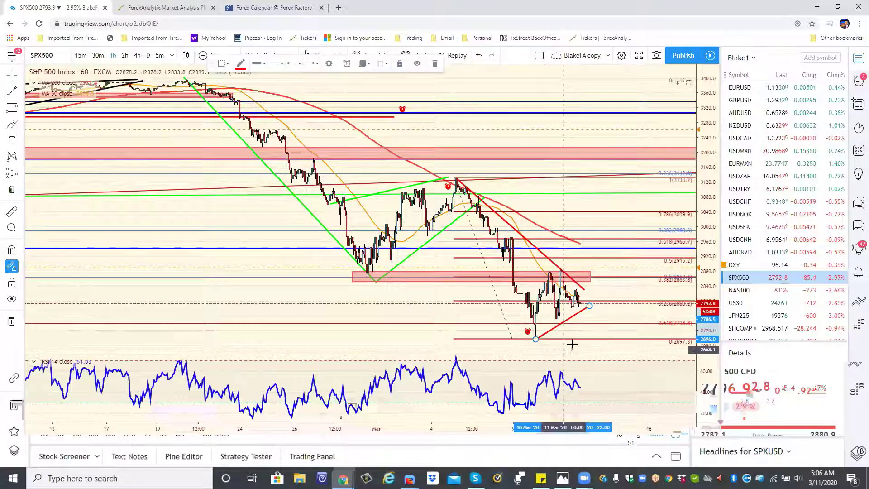
scroll(573, 344, "up", 1)
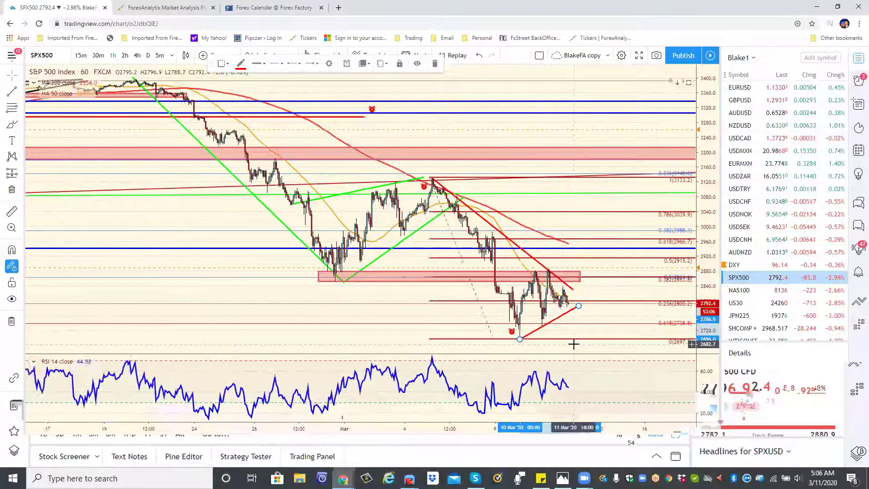
scroll(573, 344, "up", 1)
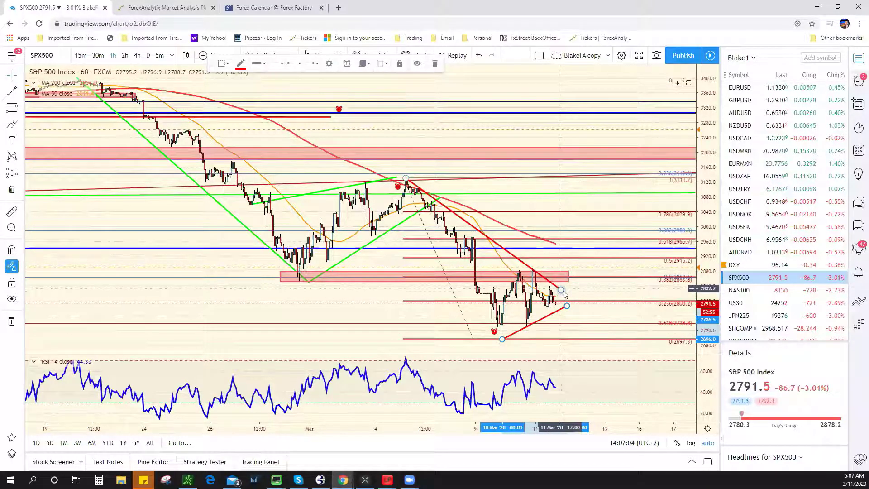
left_click_drag(561, 289, 570, 293)
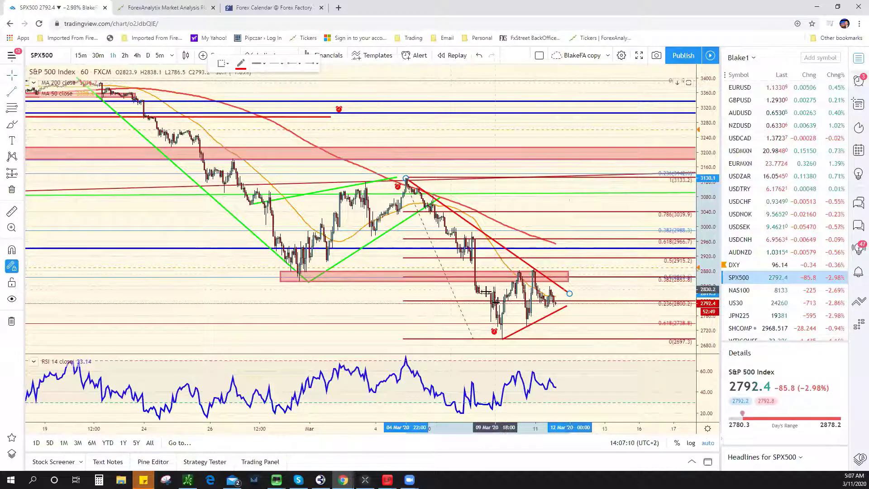
left_click(479, 293)
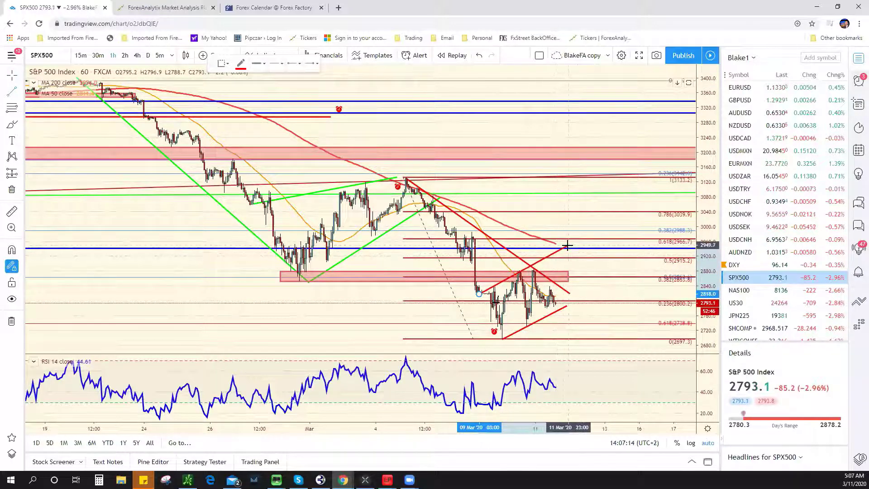
left_click(567, 245)
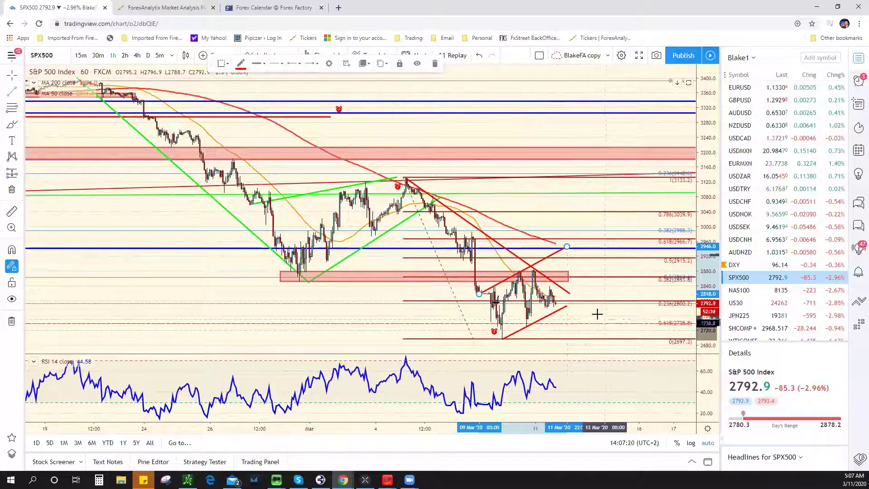
- Draw a red projected path from the latest candles up to about 2911, then down to about 2737
left_click(562, 300)
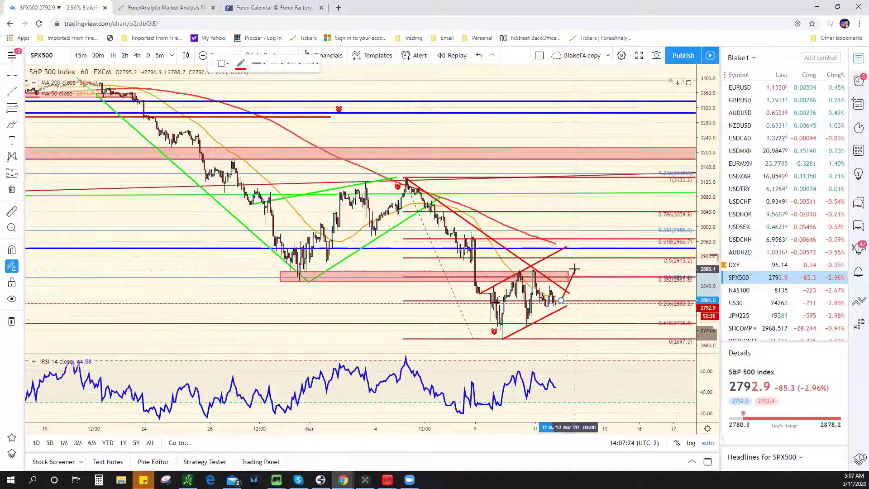
left_click(570, 281)
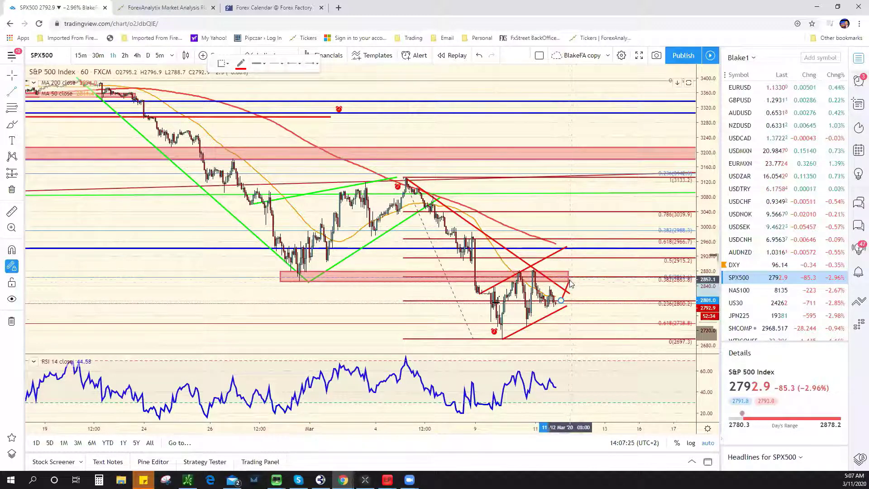
left_click(585, 259)
left_click(606, 323)
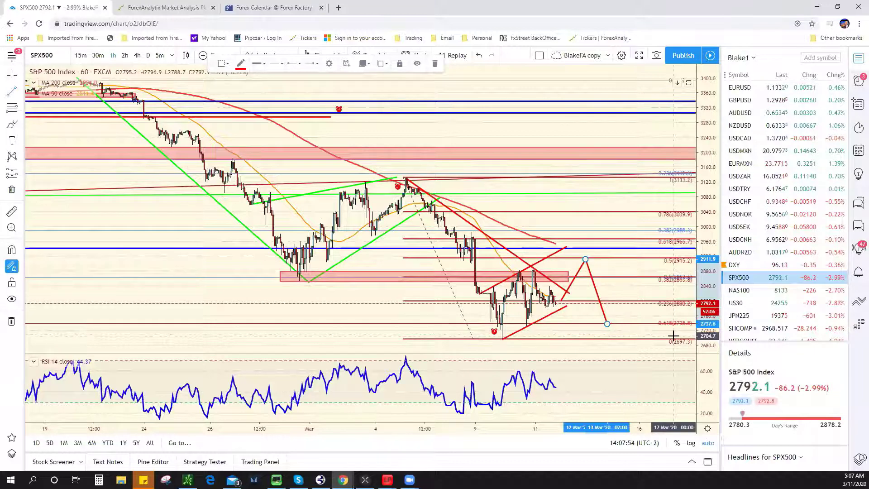
- Zoom out and draw a long descending red trend line from the February highs past the projection
scroll(504, 294, "down", 1)
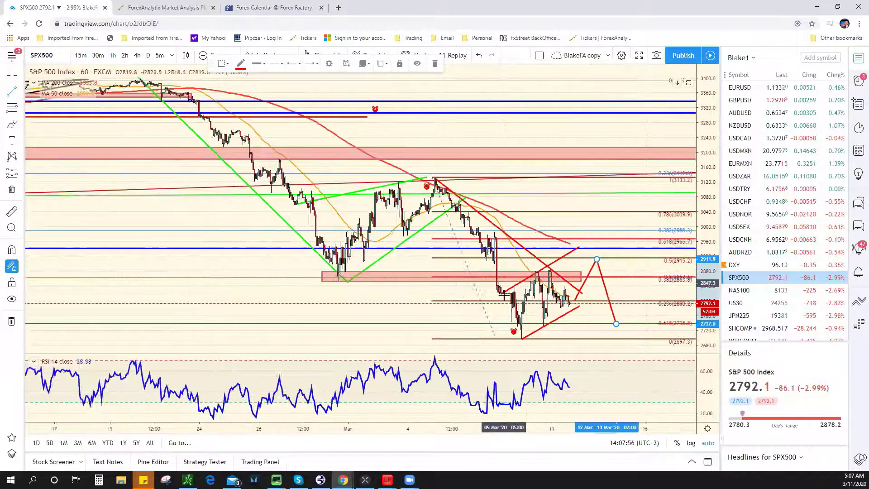
scroll(504, 295, "down", 3)
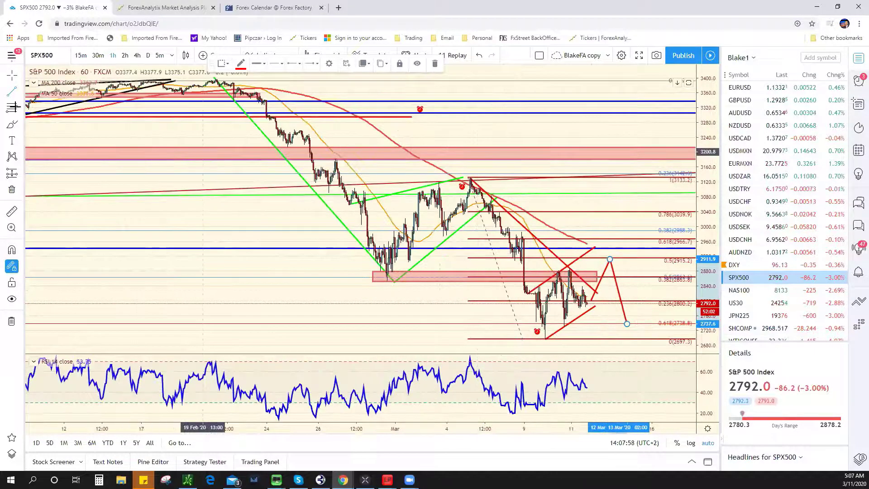
left_click(20, 92)
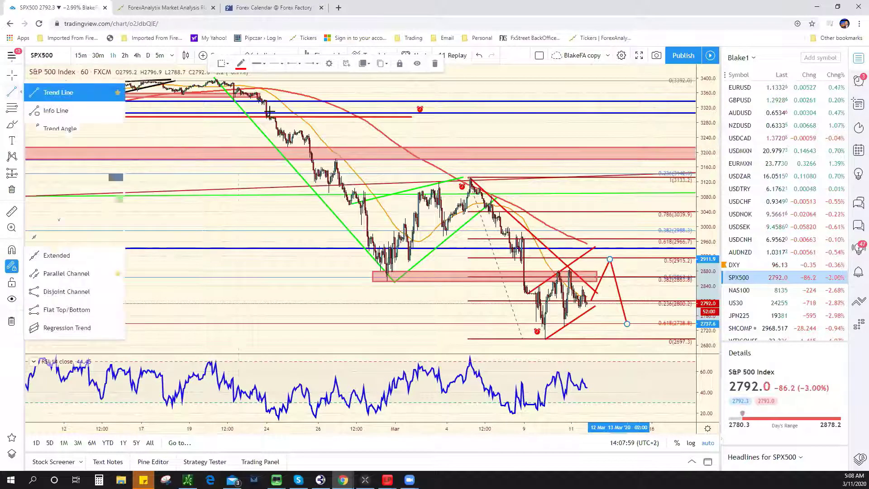
left_click(232, 80)
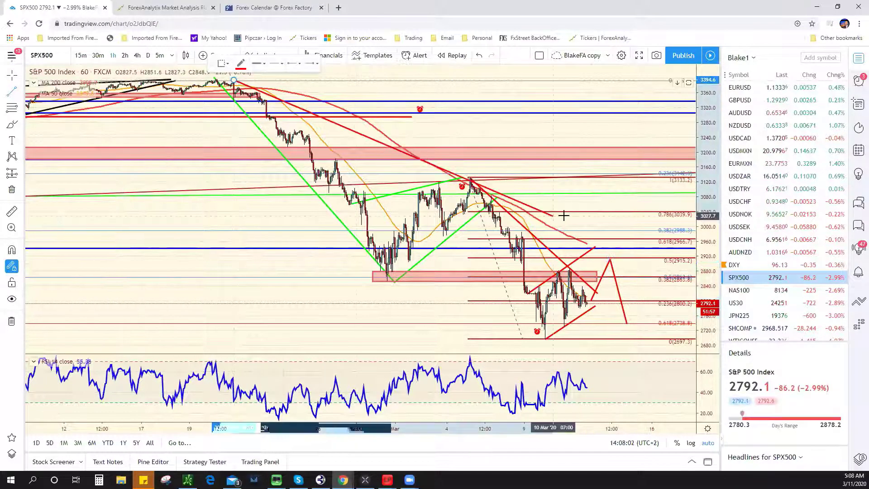
left_click(676, 264)
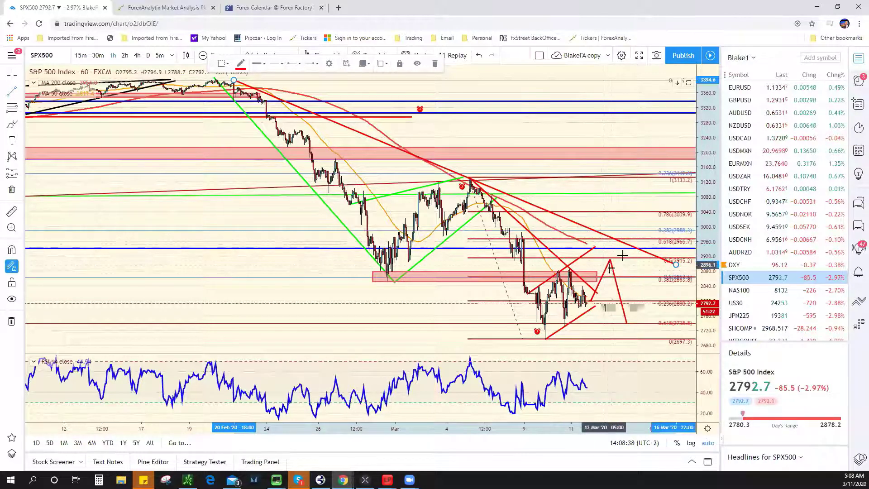
- Draw a blue rectangle spanning about 2899 to 2966 around the projected peak
left_click(20, 129)
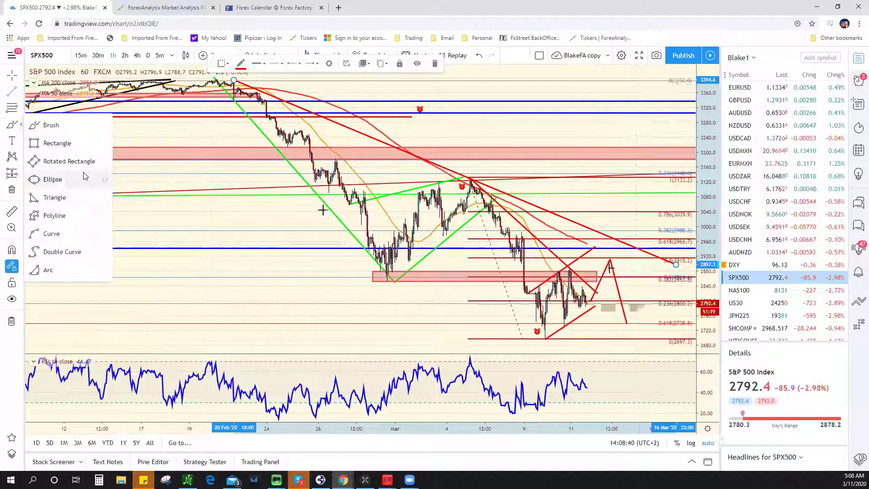
left_click(72, 142)
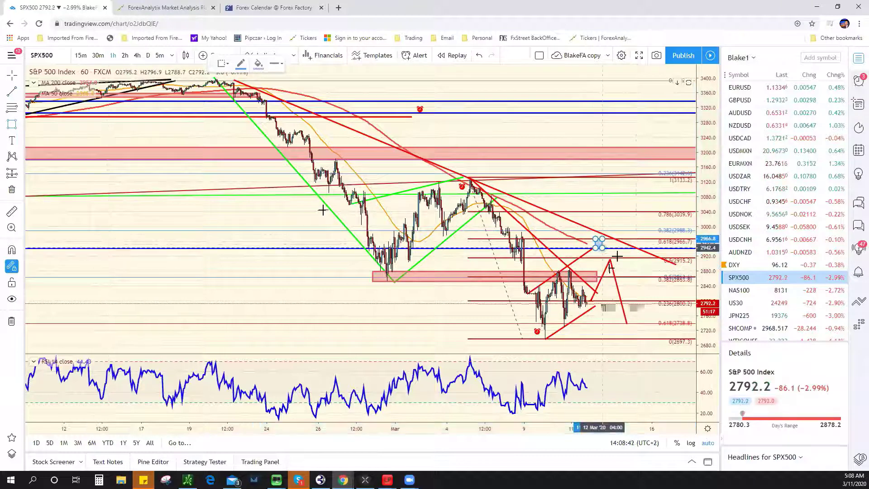
left_click_drag(595, 239, 629, 263)
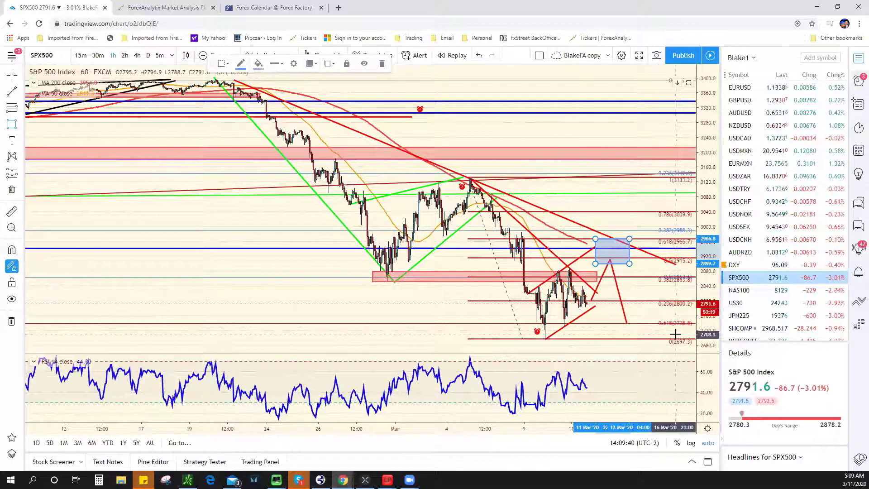
scroll(674, 334, "up", 3)
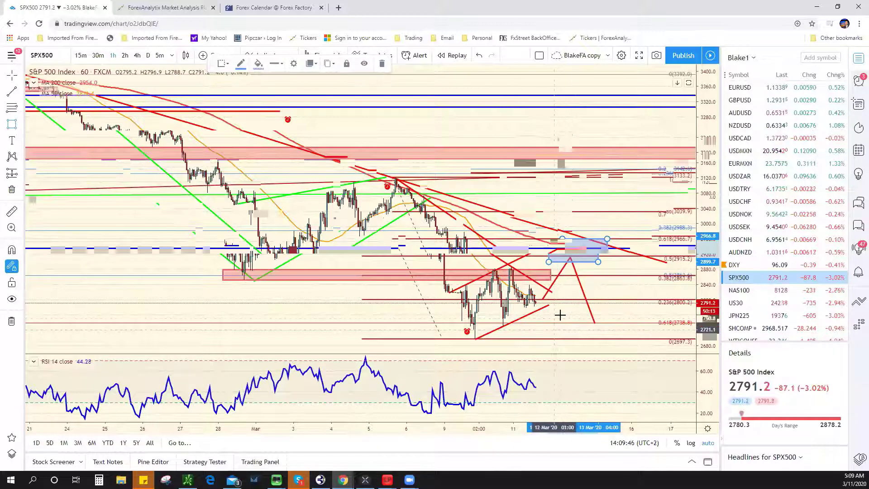
- Drag the lower triangle trend line's right endpoint slightly to the right
left_click_drag(549, 309, 553, 308)
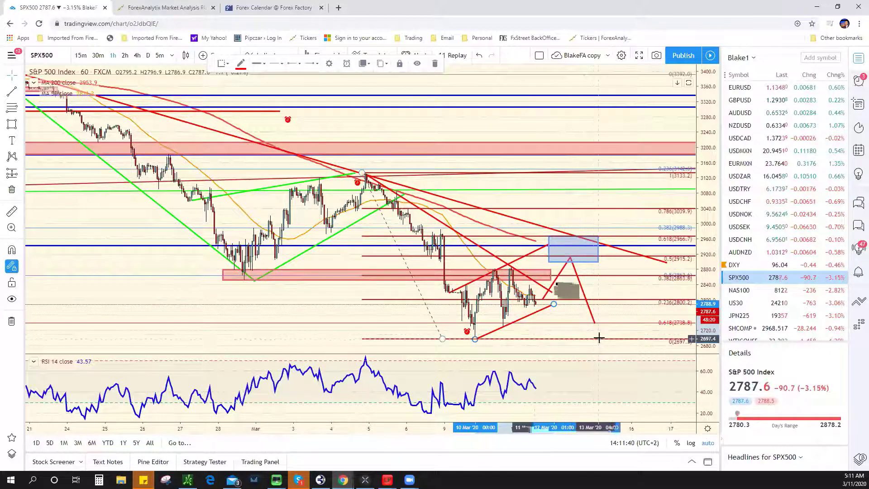
right_click(556, 317)
left_click(561, 315)
left_click_drag(562, 316, 617, 322)
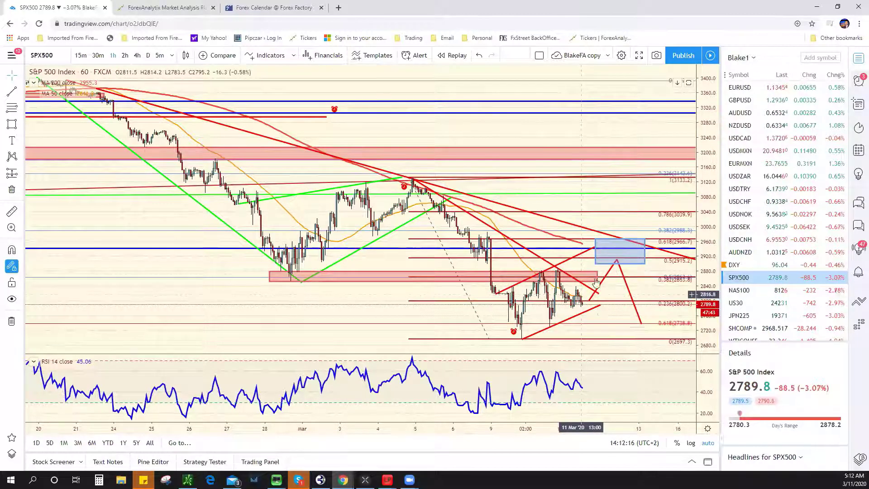
left_click(14, 104)
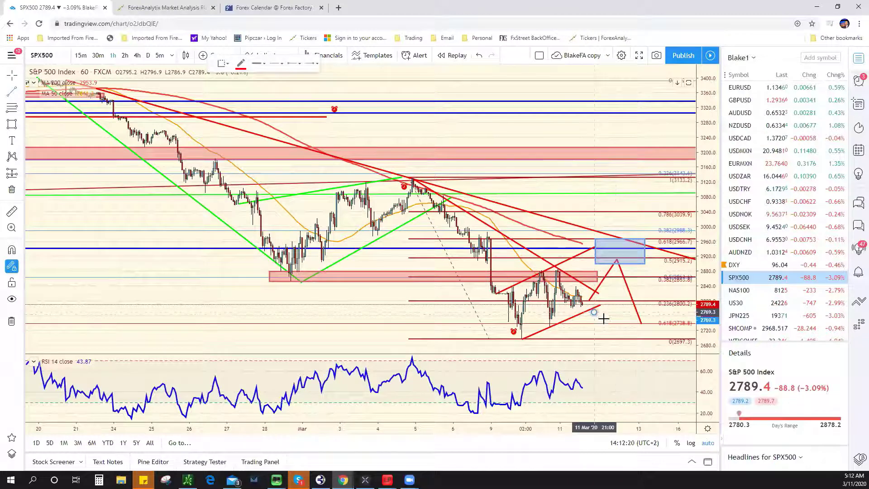
left_click(619, 337)
scroll(457, 271, "down", 2)
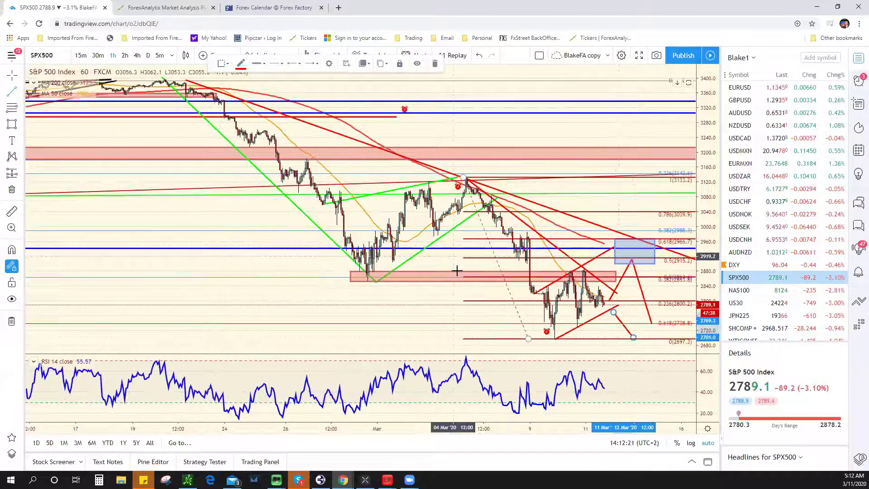
scroll(457, 270, "down", 2)
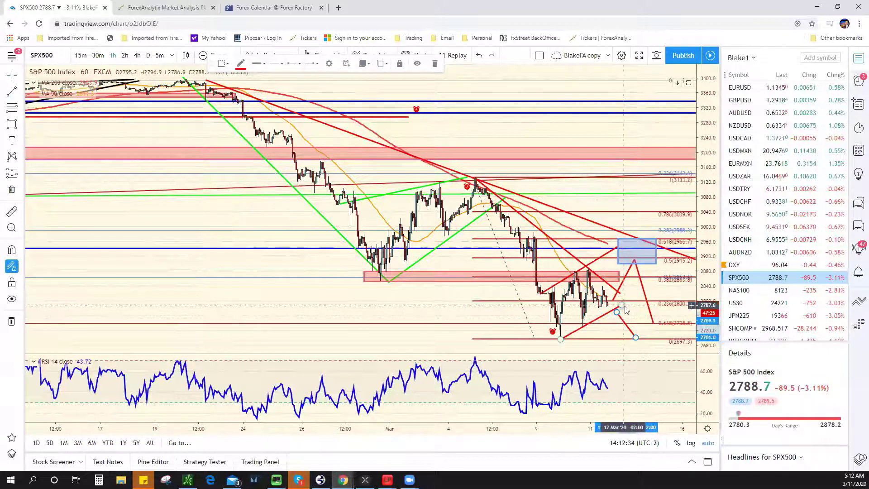
key("Delete")
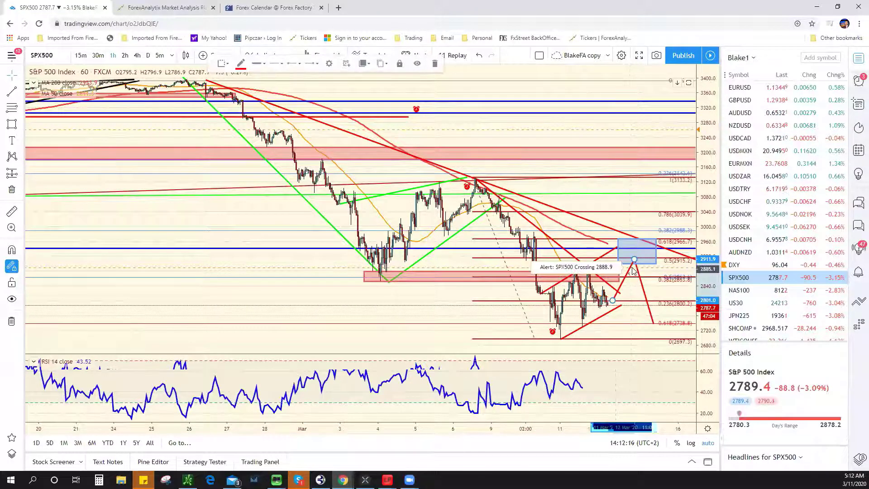
- Delete both rising red path lines and the blue peak-zone box, then zoom in
key("Delete")
key("Delete")
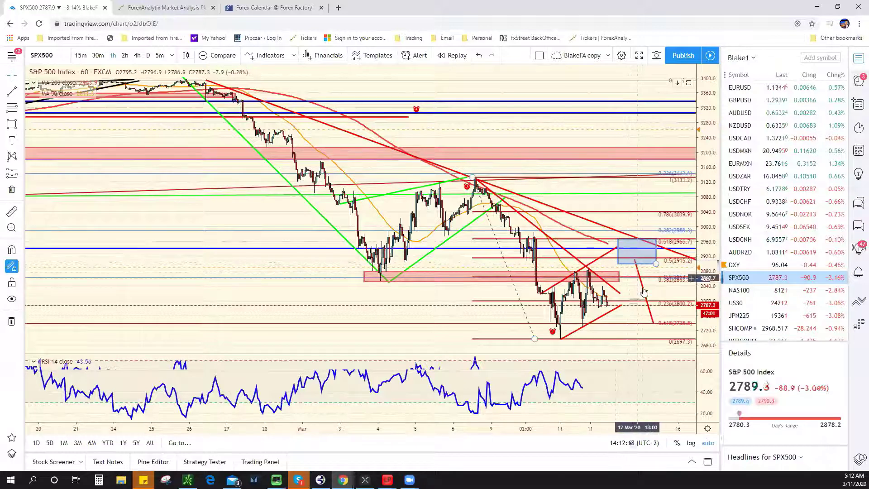
left_click(624, 242)
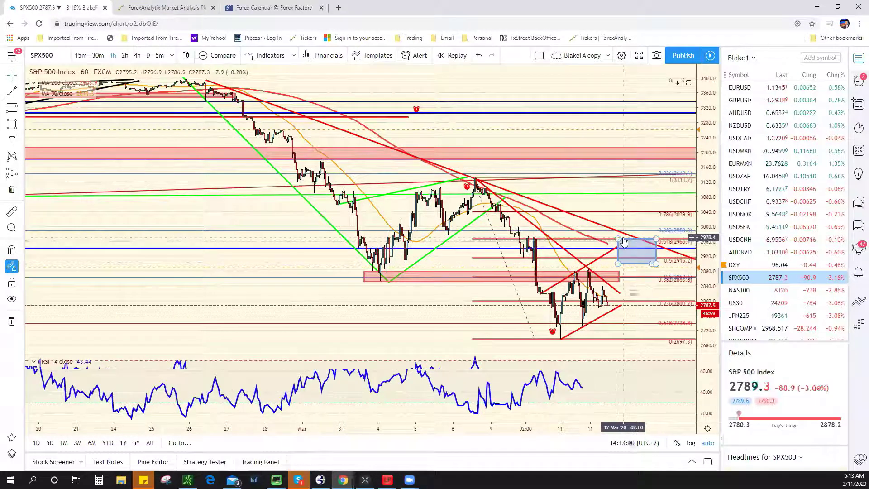
key("Delete")
left_click(616, 248)
key("Delete")
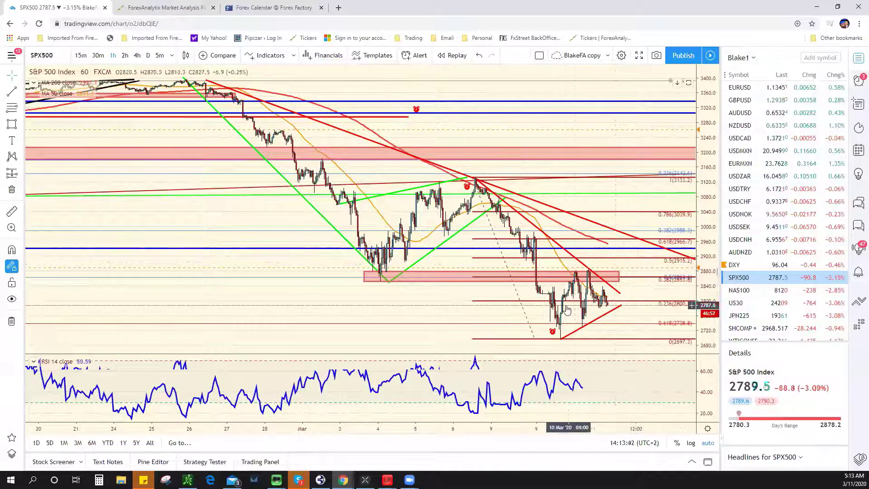
scroll(619, 338, "up", 2)
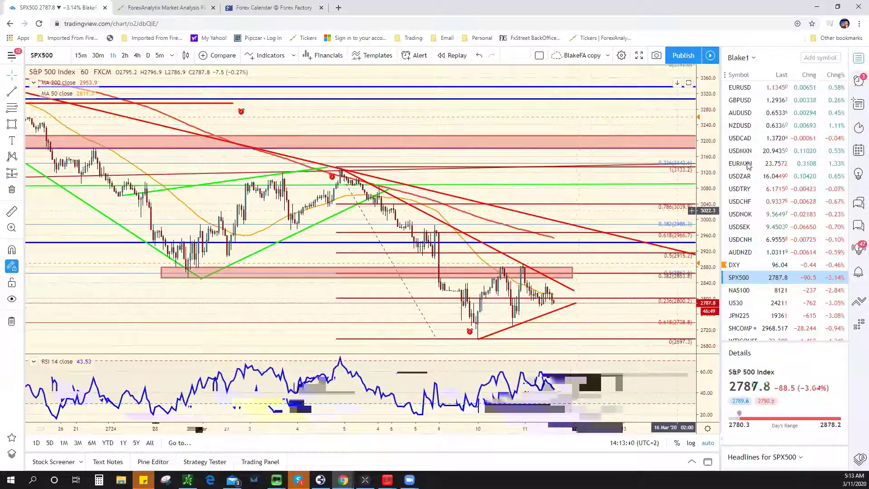
- Switch to USDMXN and view it on daily candles, zooming out and back in on the history
left_click(740, 150)
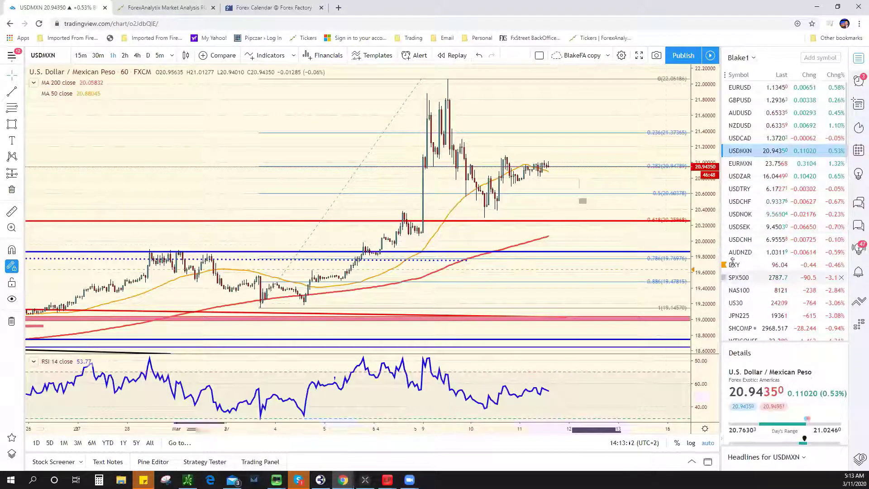
scroll(577, 235, "down", 2)
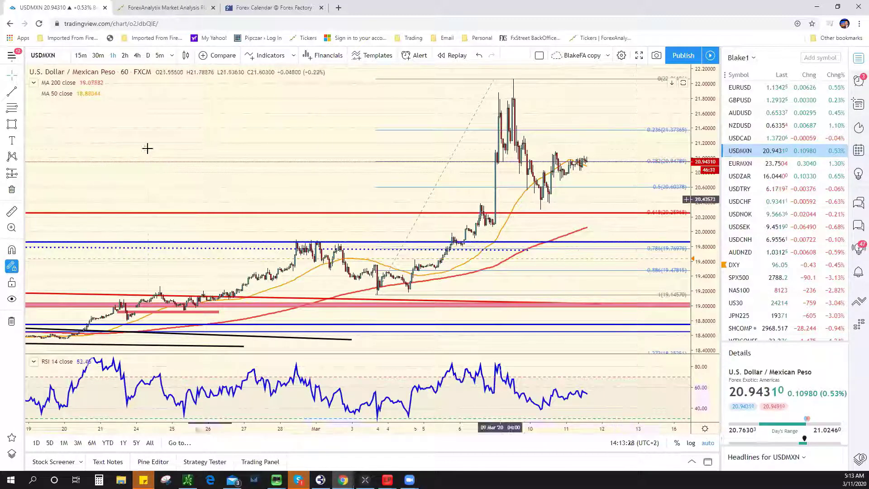
left_click(148, 55)
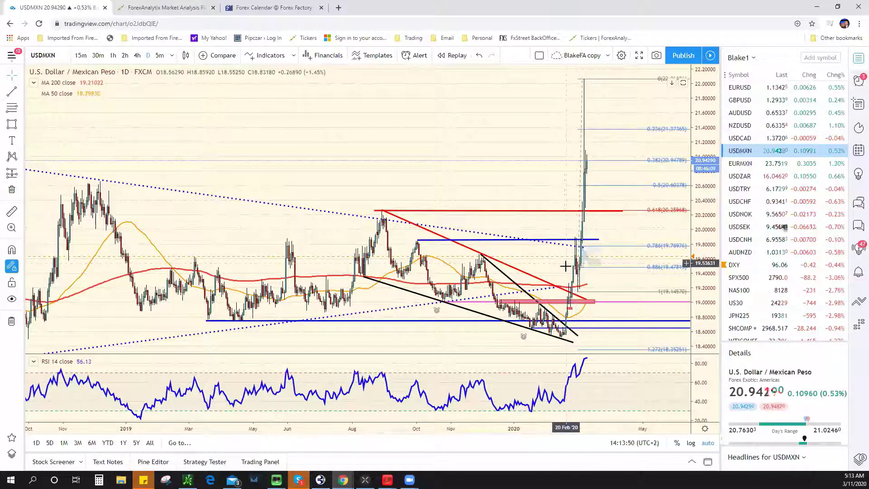
scroll(560, 275, "down", 4)
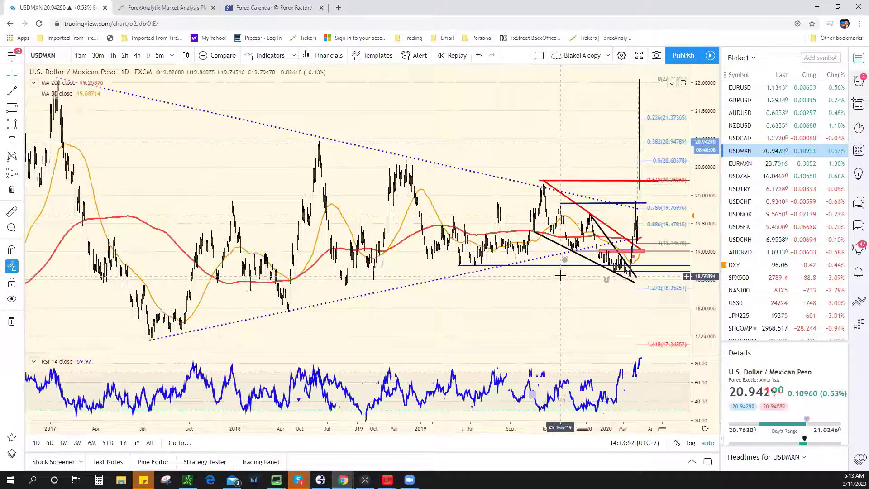
scroll(560, 274, "up", 3)
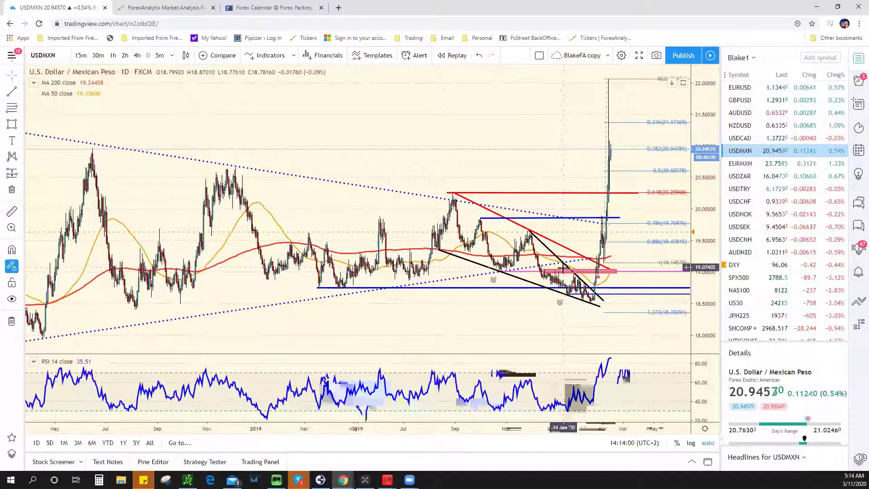
- Switch the USD/MXN chart from daily to 1-hour candles
left_click(113, 55)
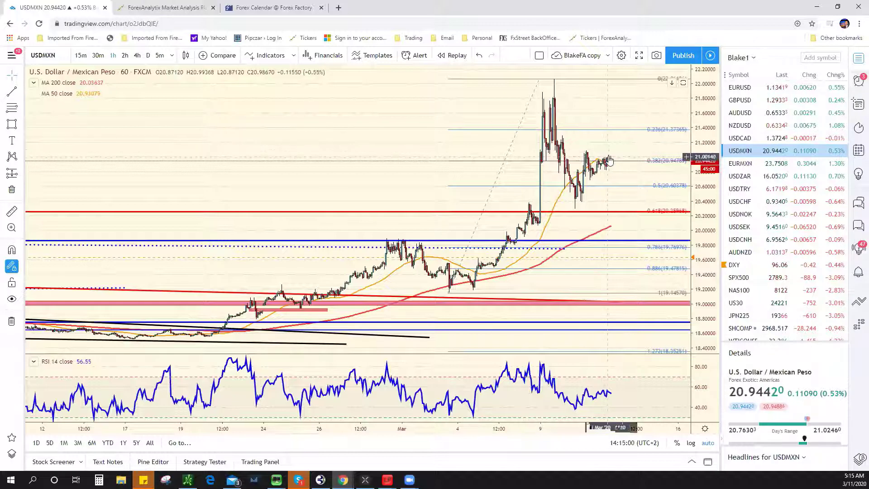
- Draw a red projected line on USD/MXN from about 20.94 down to about 20.47
left_click(55, 98)
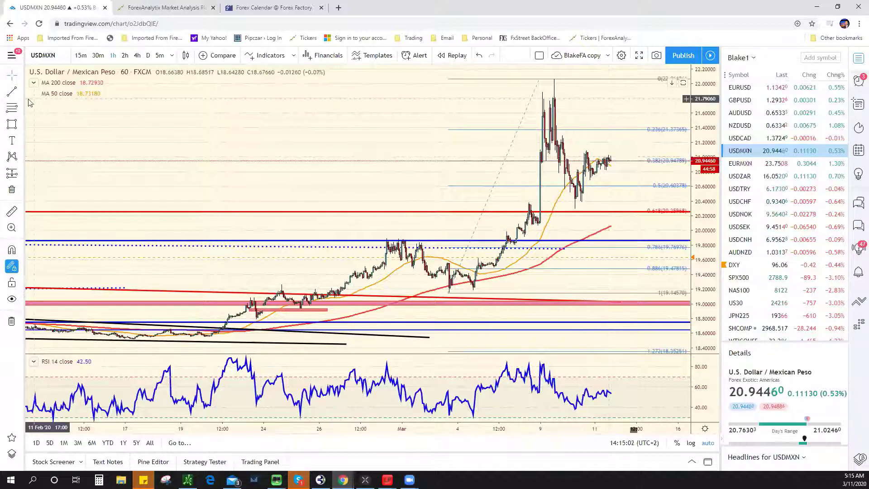
left_click(592, 174)
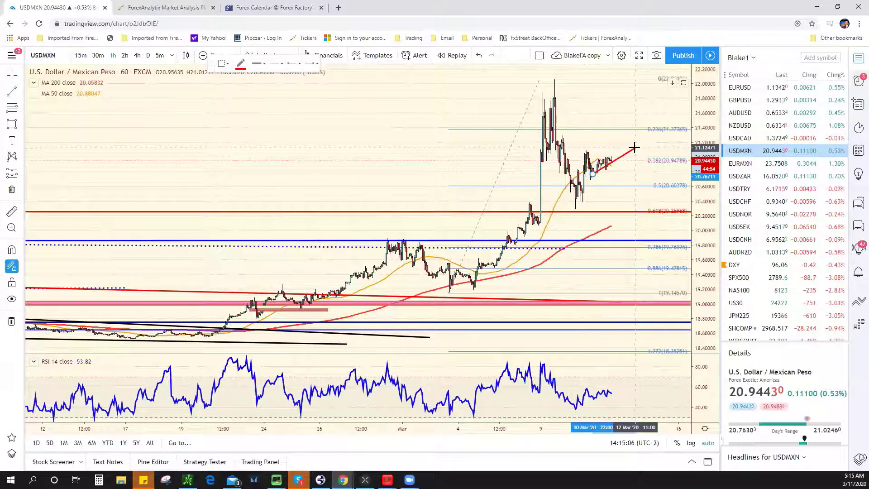
left_click(626, 205)
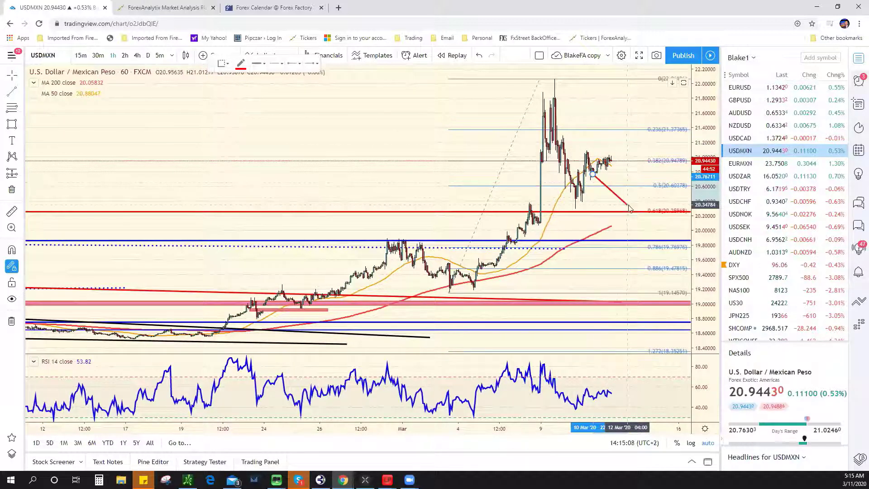
left_click(631, 176)
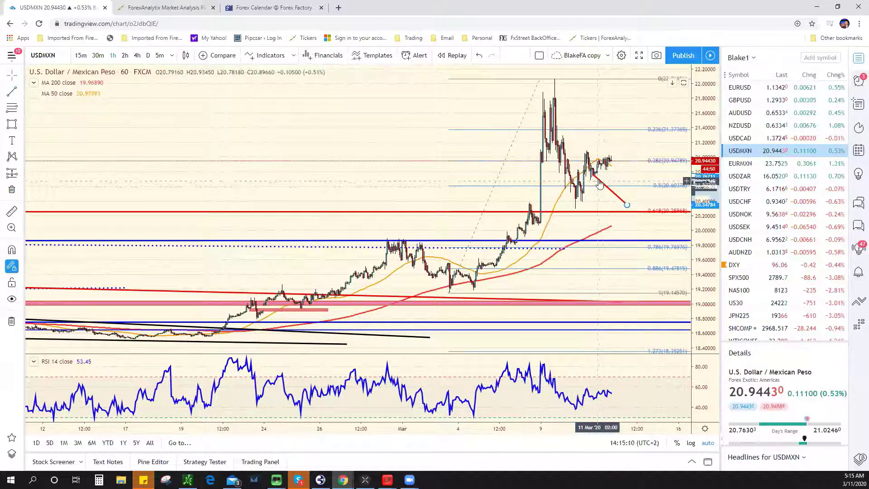
left_click(610, 190)
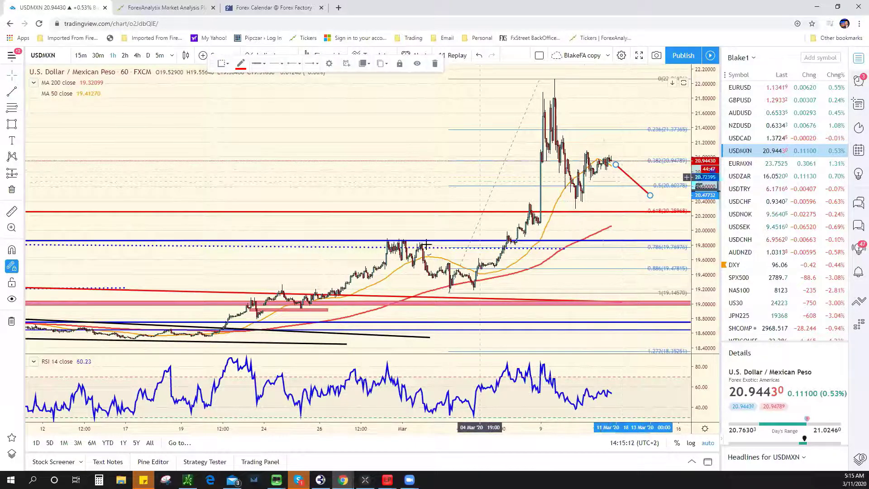
scroll(431, 259, "down", 3)
scroll(431, 259, "down", 4)
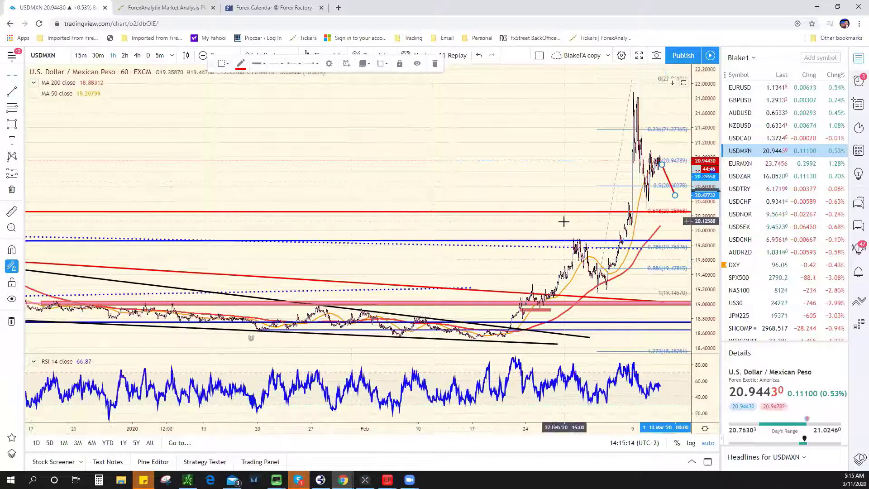
- Review USD/MXN daily history zoomed on recent bars, then show 15-minute candles
left_click(148, 55)
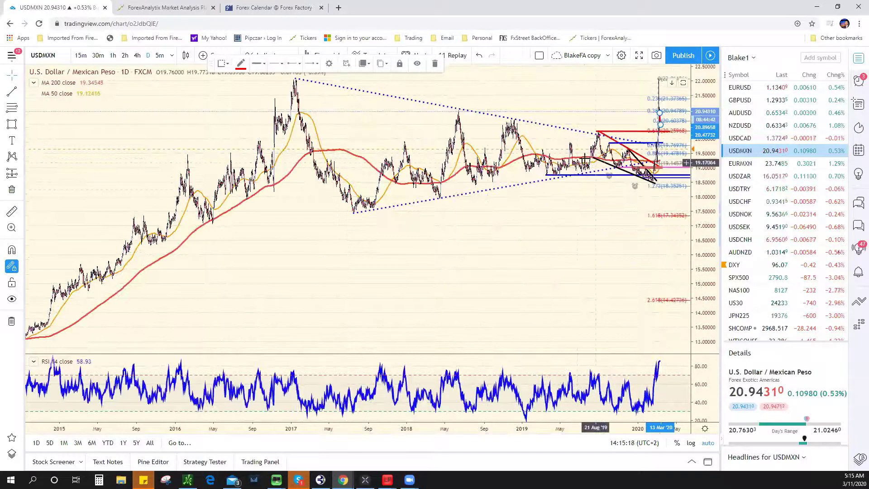
scroll(570, 167, "up", 2)
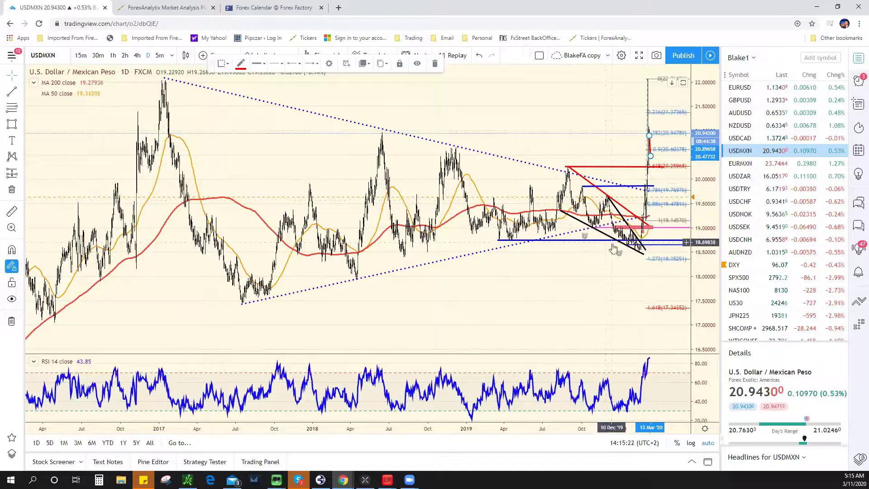
scroll(638, 220, "up", 1)
scroll(638, 220, "up", 1)
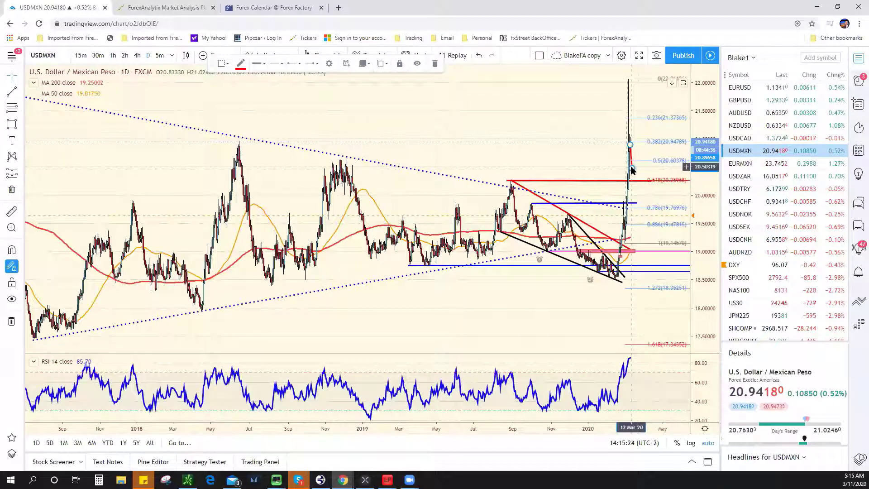
key("Escape")
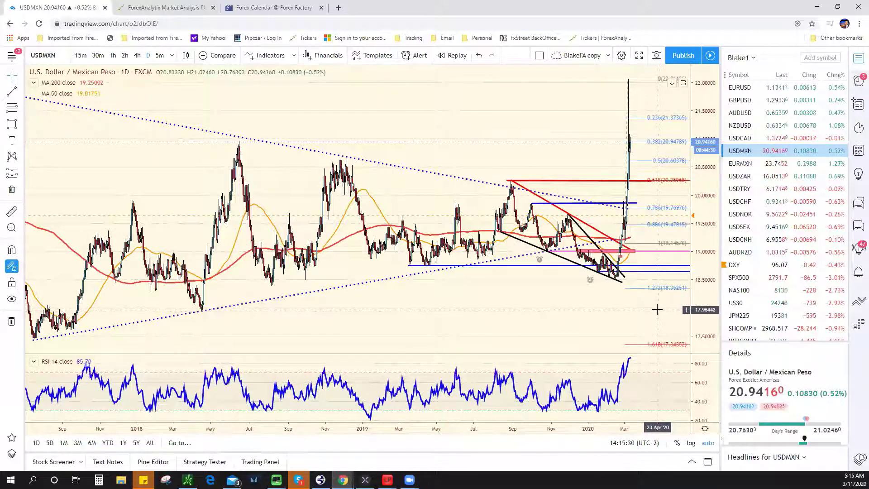
left_click(80, 55)
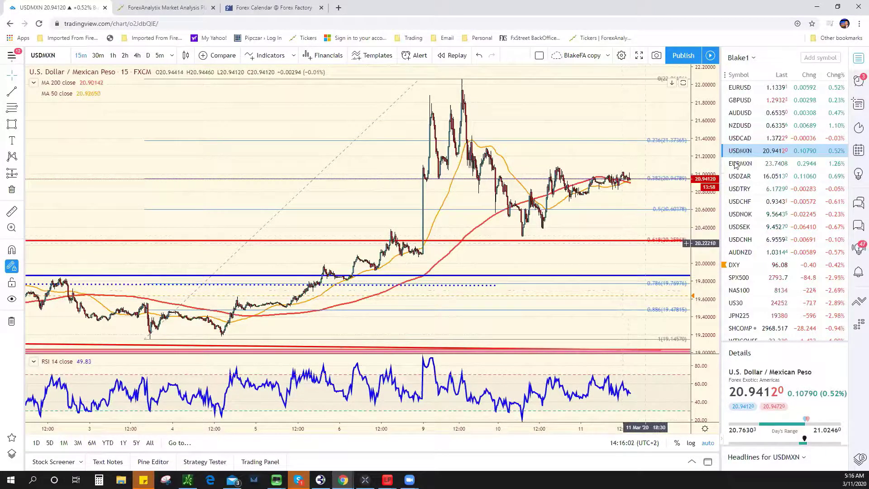
- Open the EUR/USD hourly chart from the watchlist and zoom around recent bars
left_click(765, 89)
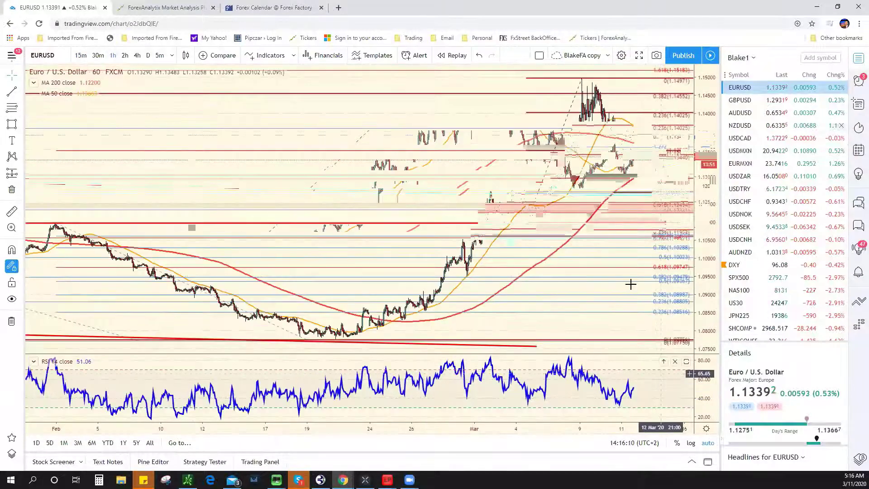
scroll(638, 280, "down", 5)
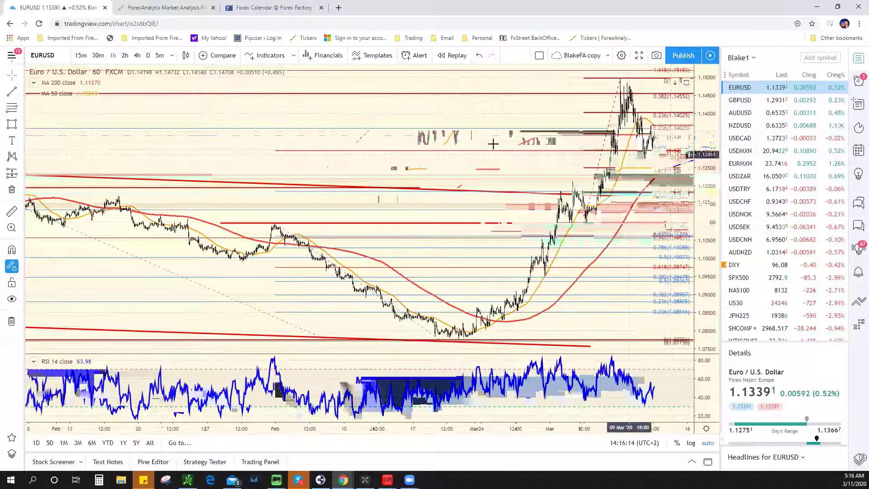
scroll(543, 136, "right", 3)
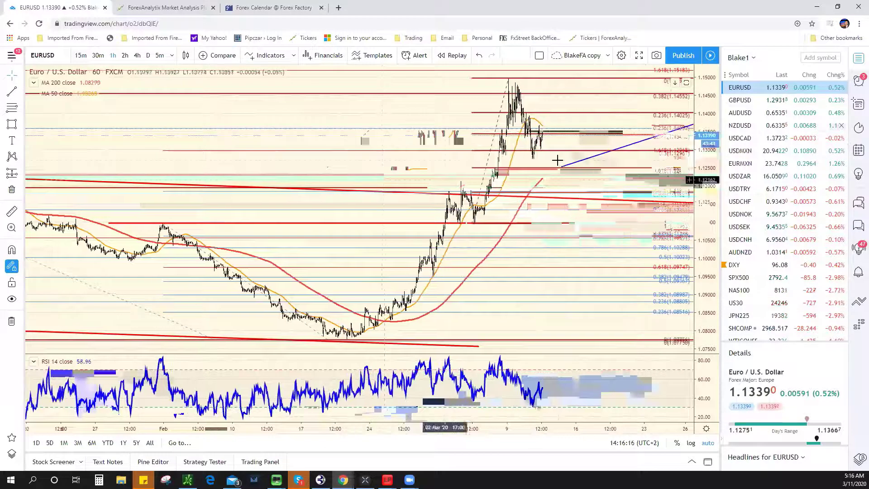
scroll(556, 176, "down", 5)
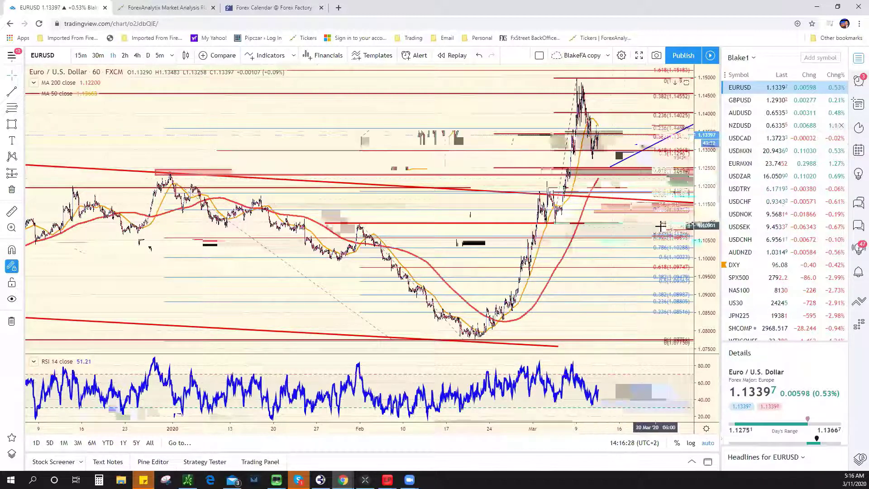
scroll(618, 226, "up", 2)
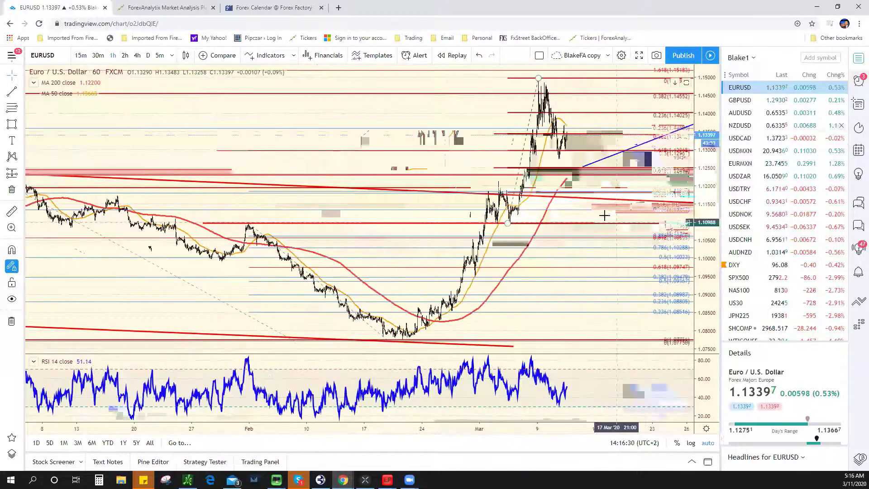
scroll(607, 215, "up", 2)
scroll(596, 218, "up", 1)
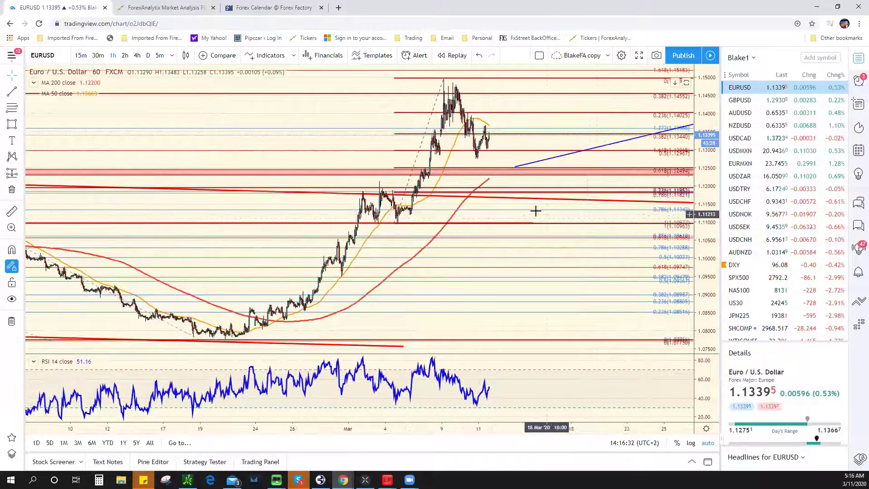
- Drag the Fibonacci retracement's lower anchor down to the earlier EUR/USD swing low
left_click(498, 175)
scroll(498, 174, "down", 3)
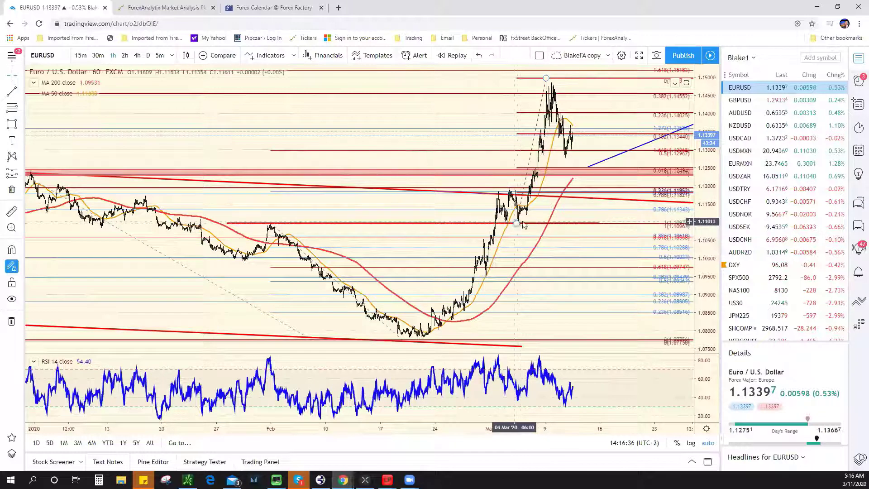
mouse_move(536, 213)
left_mouse_down()
mouse_move(507, 231)
mouse_move(414, 338)
mouse_move(519, 223)
left_mouse_up()
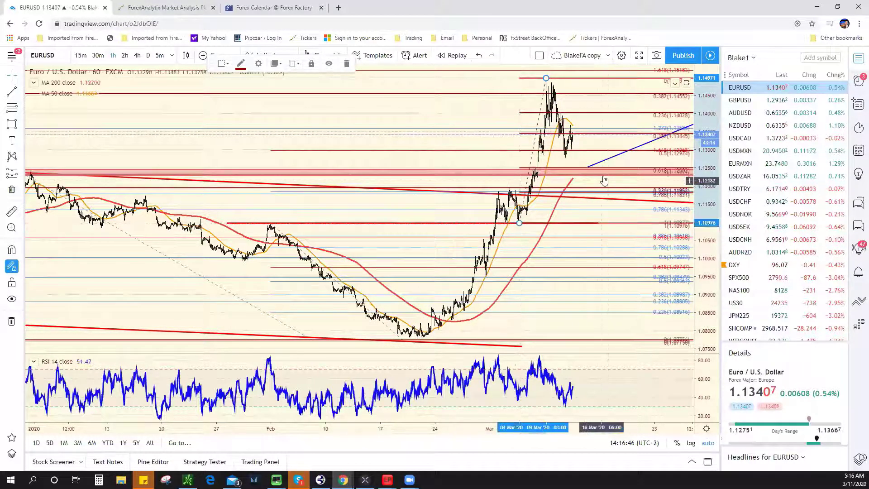
scroll(407, 176, "down", 3)
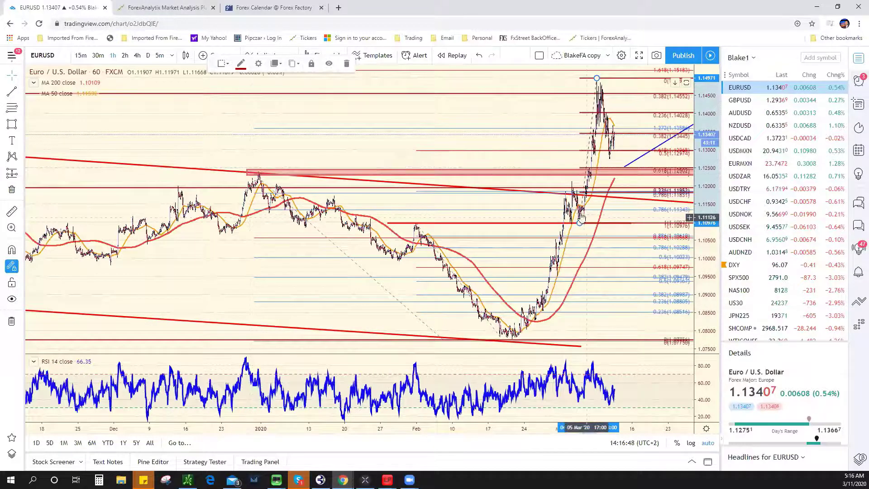
scroll(575, 214, "up", 1)
scroll(575, 214, "up", 3)
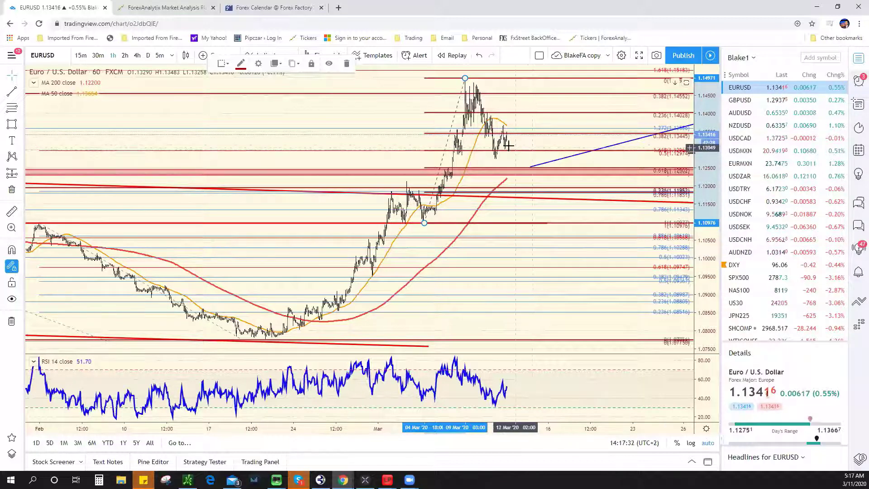
scroll(508, 146, "up", 2)
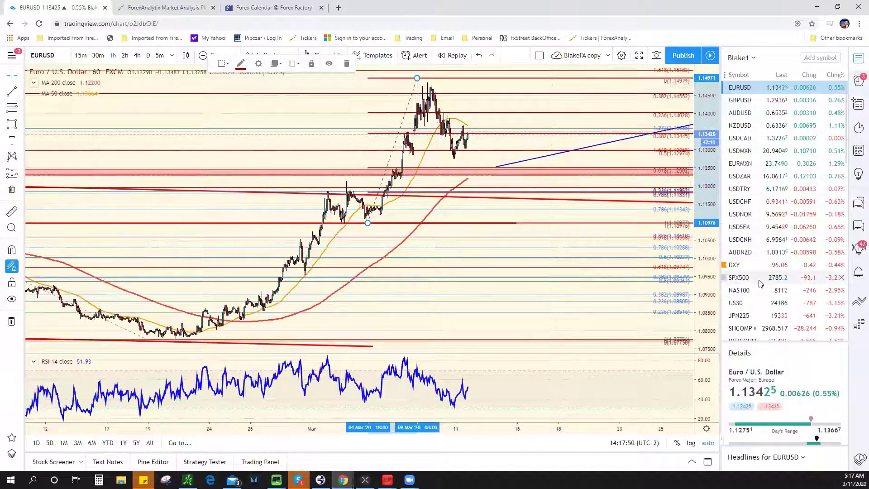
- View SPX500 on 15-minute bars panned back to earlier March, then open GBPUSD
left_click(735, 277)
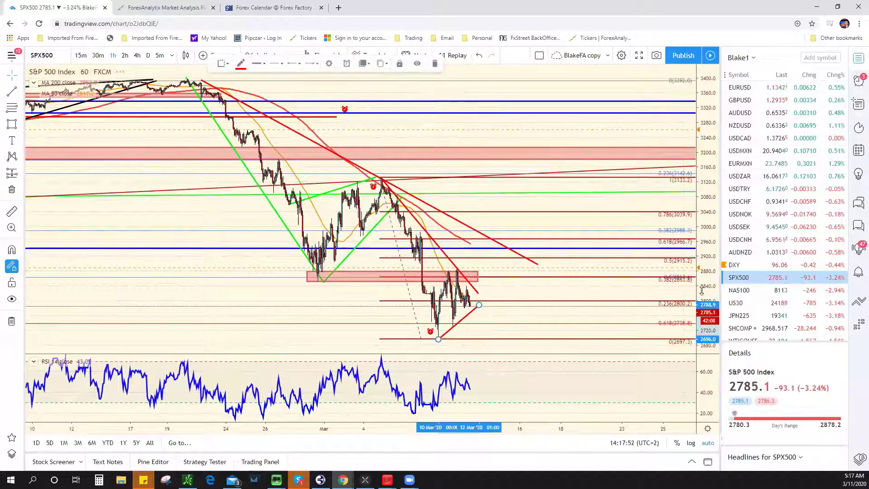
left_click(81, 55)
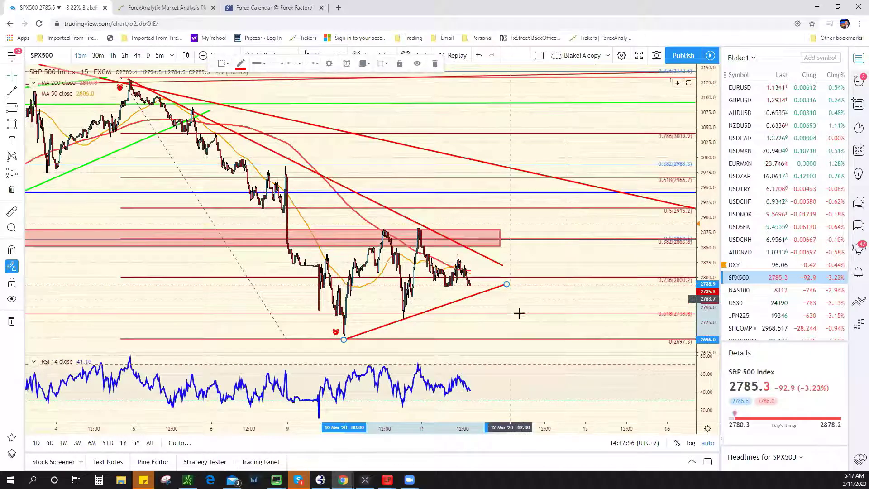
left_click_drag(494, 302, 625, 305)
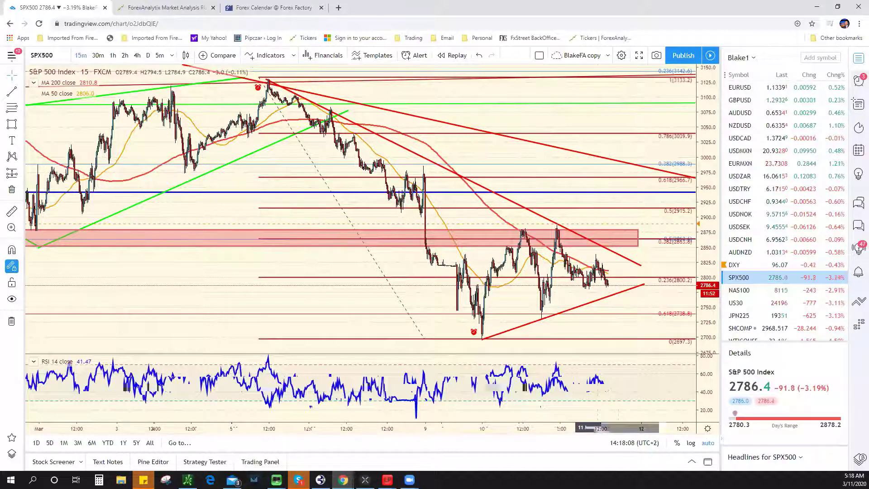
left_click(773, 105)
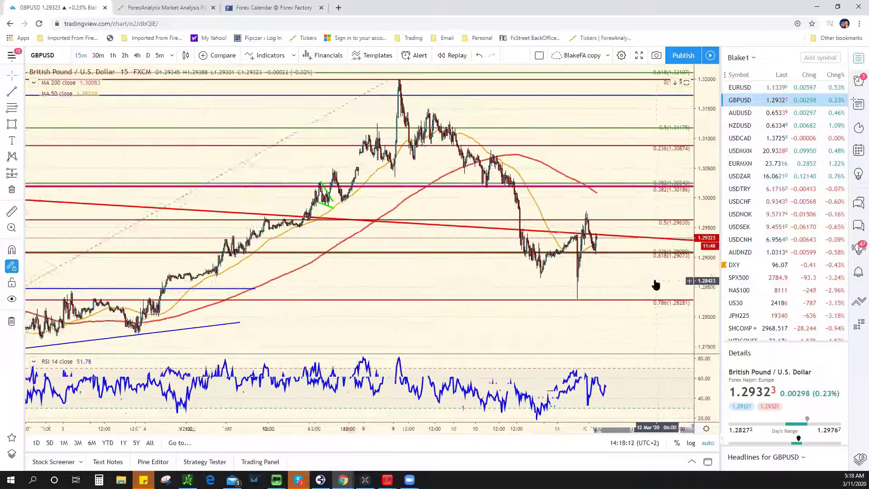
- Draw a red horizontal line near 1.2870 under the recent GBP/USD lows
scroll(655, 284, "up", 2)
scroll(656, 284, "up", 1)
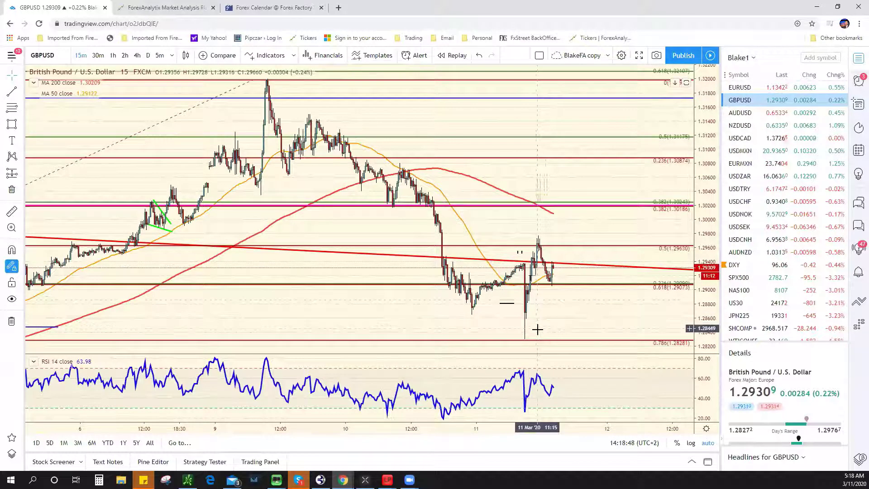
scroll(553, 305, "down", 2)
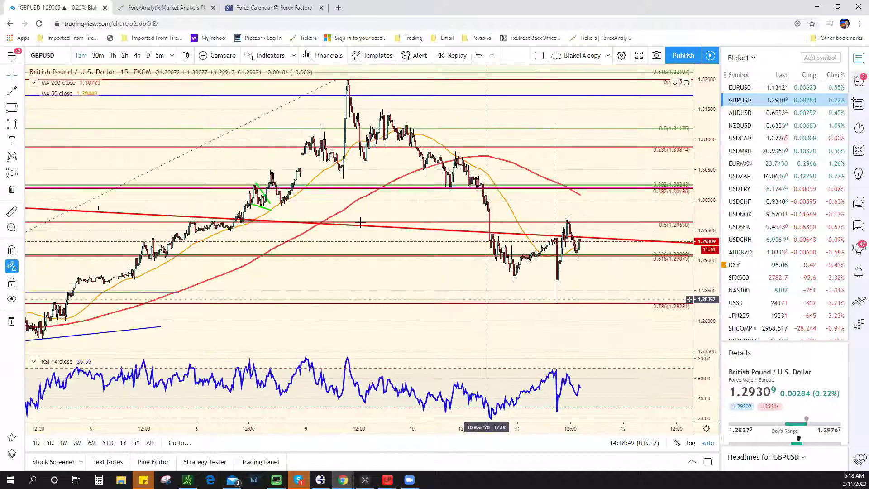
left_click(14, 93)
left_click_drag(491, 280, 603, 280)
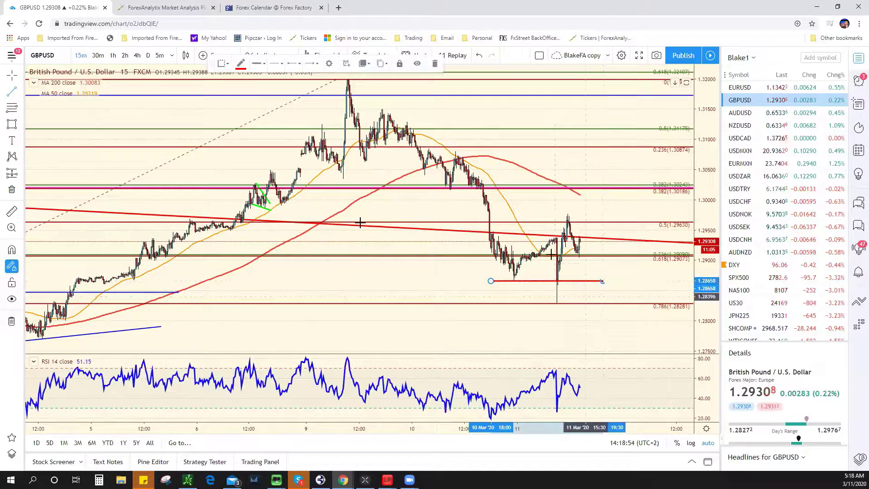
- Delete the red horizontal line from the GBP/USD chart
left_click(562, 275)
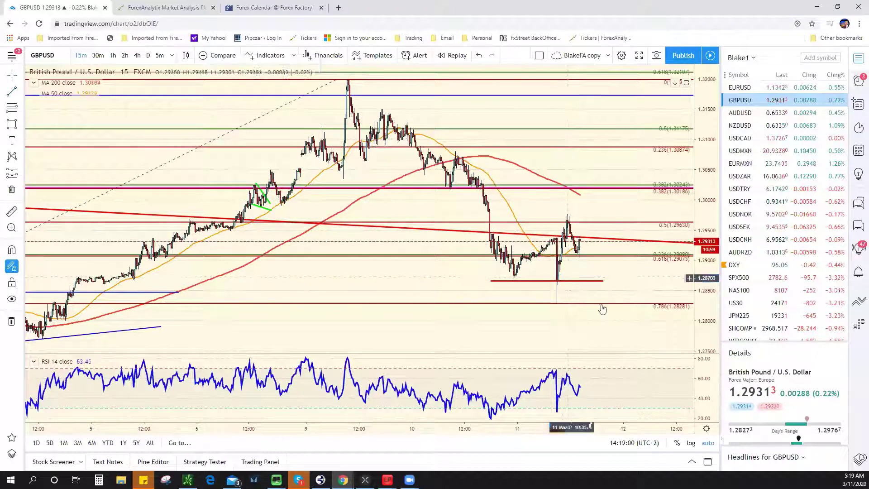
left_click(575, 281)
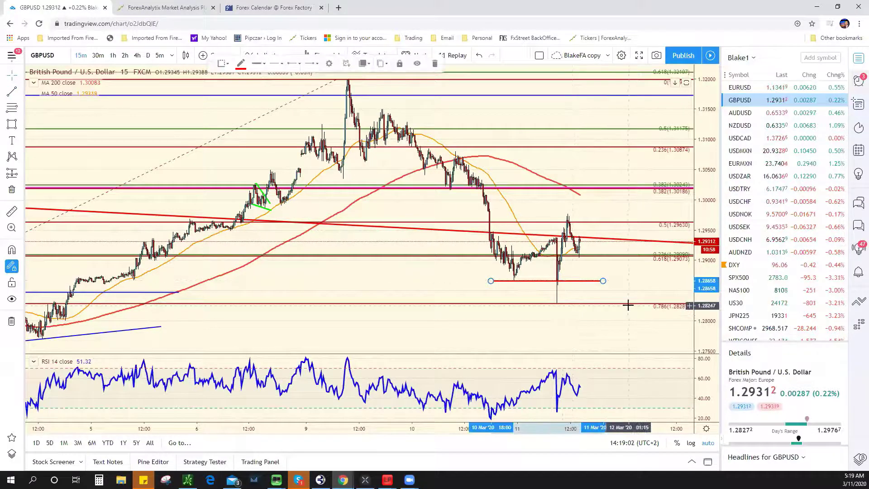
key("Delete")
scroll(638, 350, "down", 1)
scroll(572, 305, "down", 3)
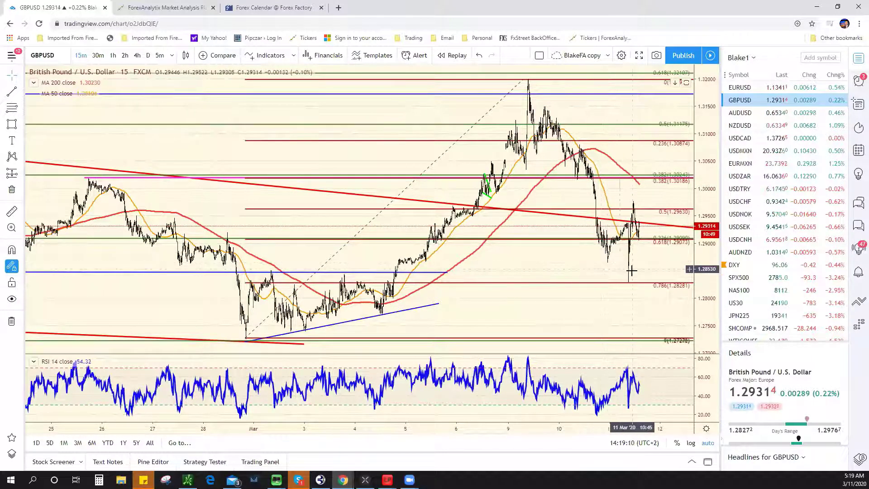
scroll(627, 275, "up", 5)
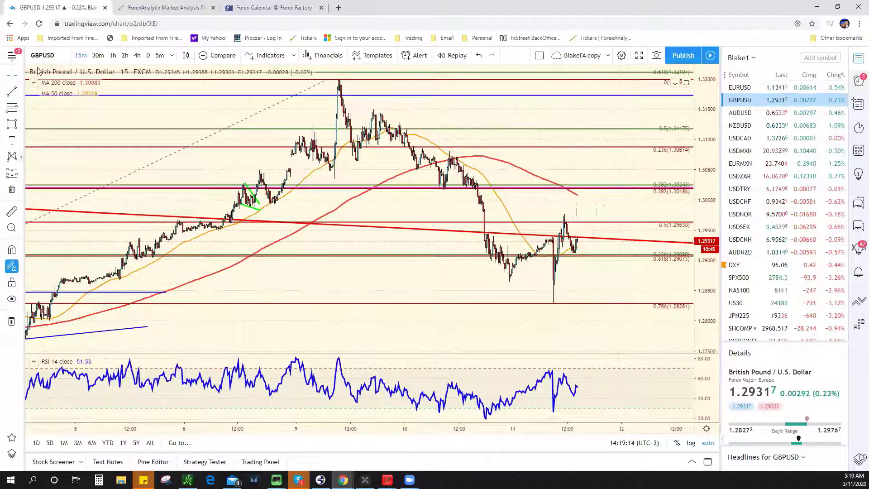
- Switch the GBP/USD chart to 1-hour candles
left_click(113, 55)
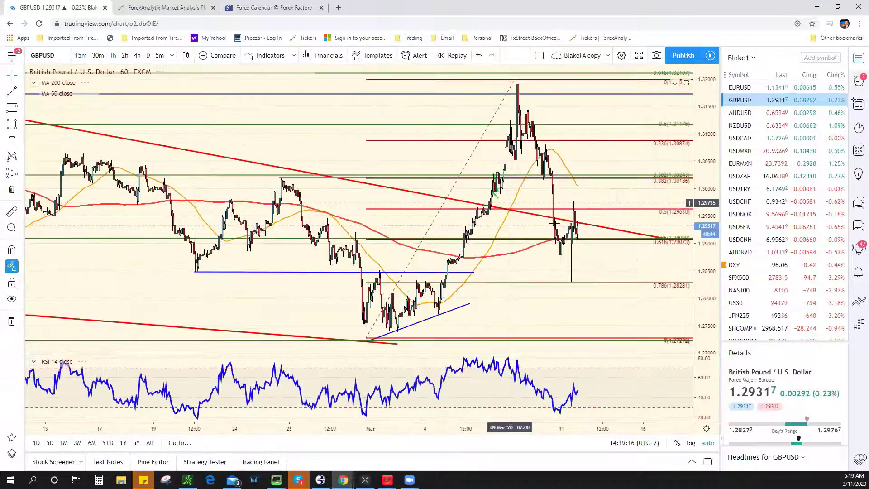
scroll(630, 262, "up", 1)
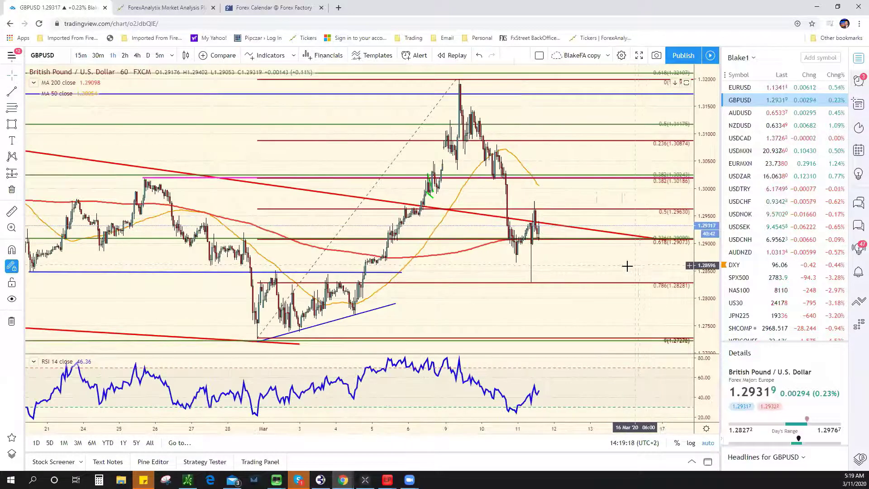
scroll(626, 266, "down", 3)
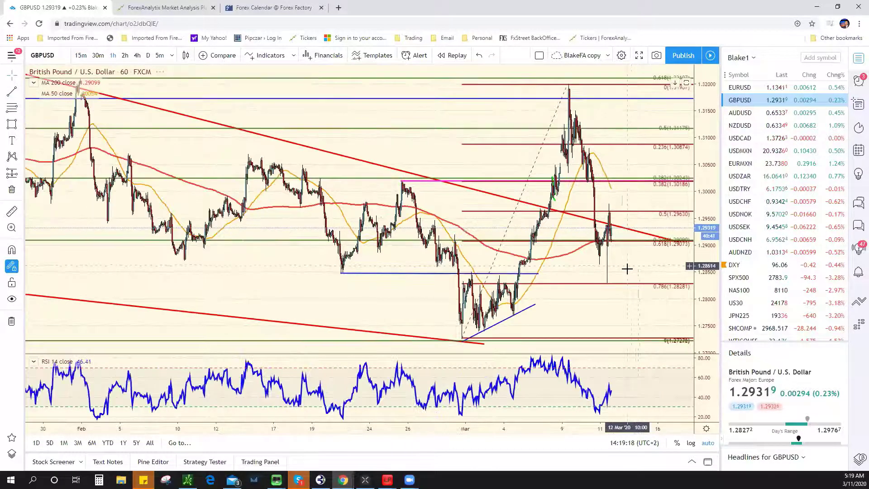
- Delete the two stray green line drawings from the chart
left_click(420, 182)
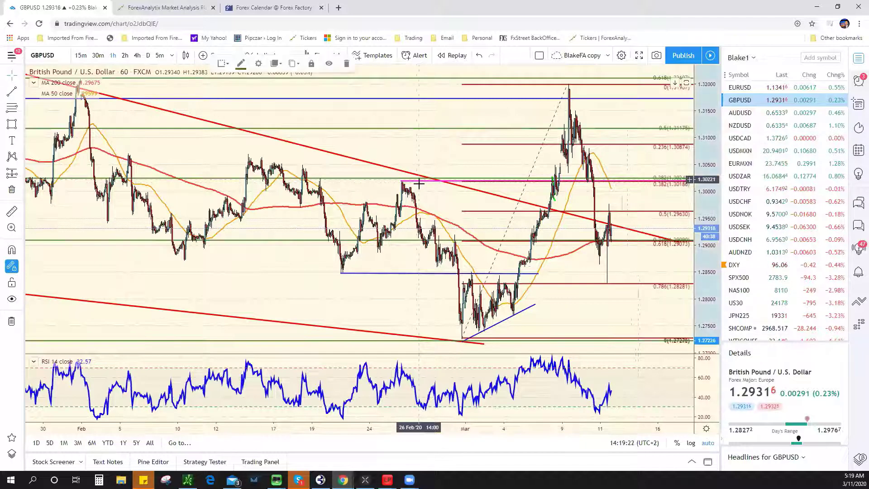
key("Delete")
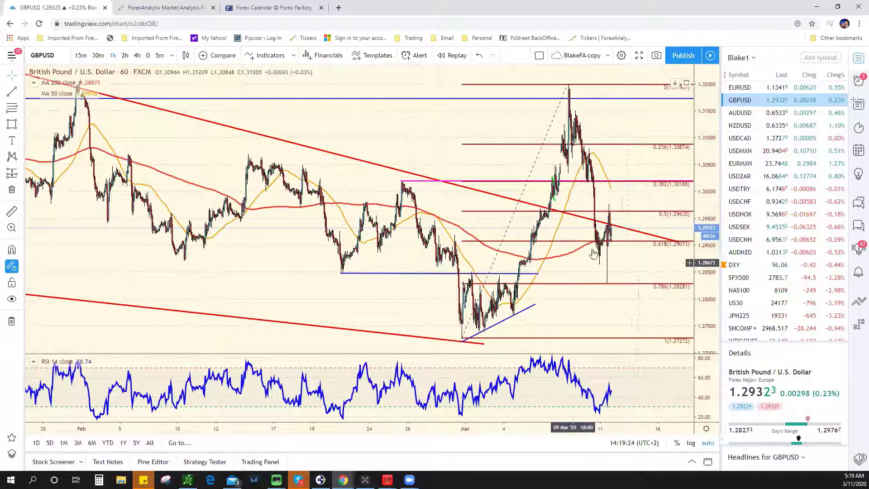
left_click(553, 199)
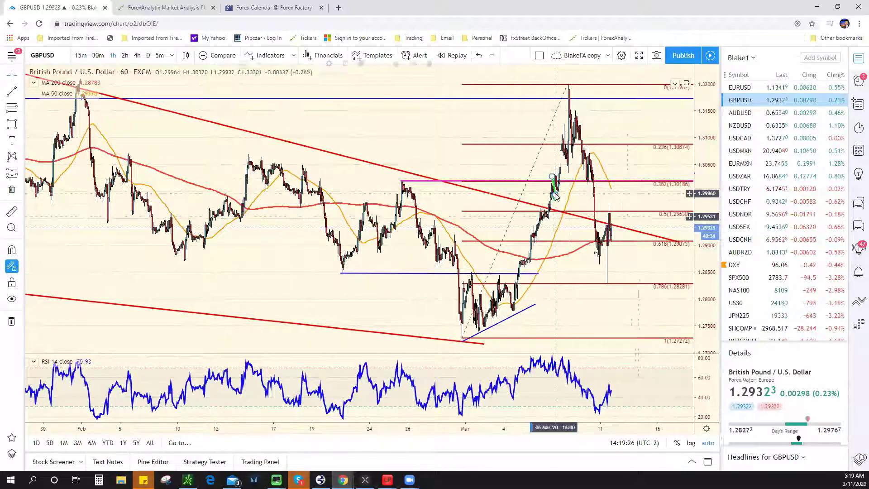
key("Delete")
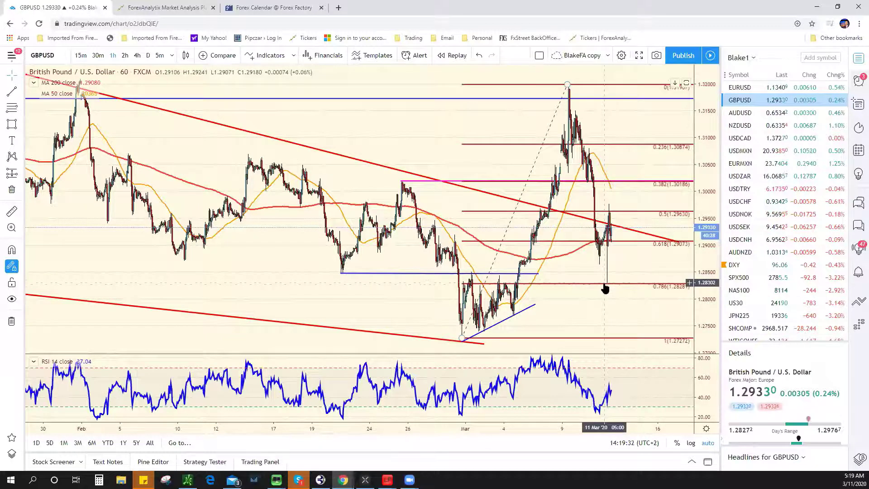
scroll(606, 292, "down", 3)
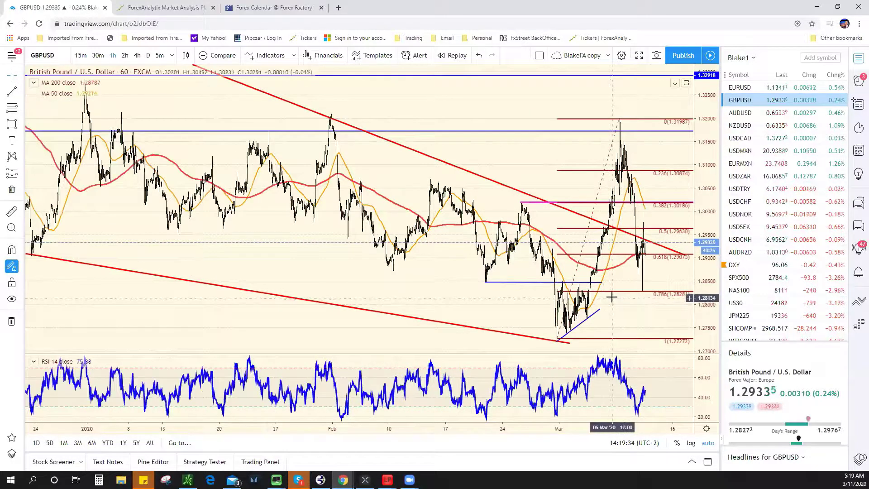
scroll(152, 116, "up", 3)
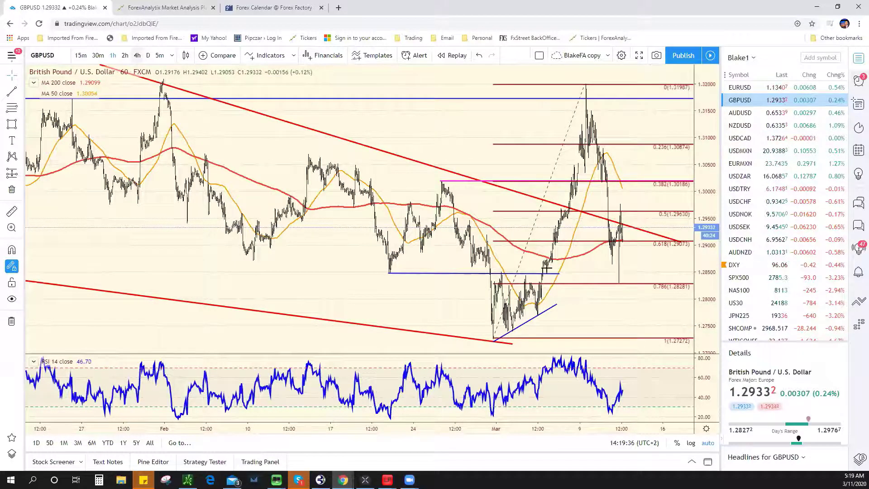
- Show GBP/USD on 4-hour candles, zoomed around the falling wedge
left_click(137, 56)
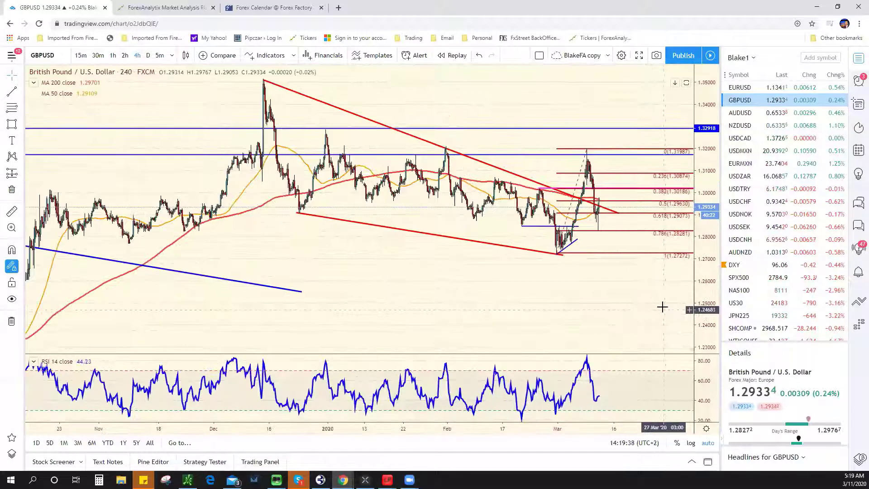
scroll(662, 307, "up", 1)
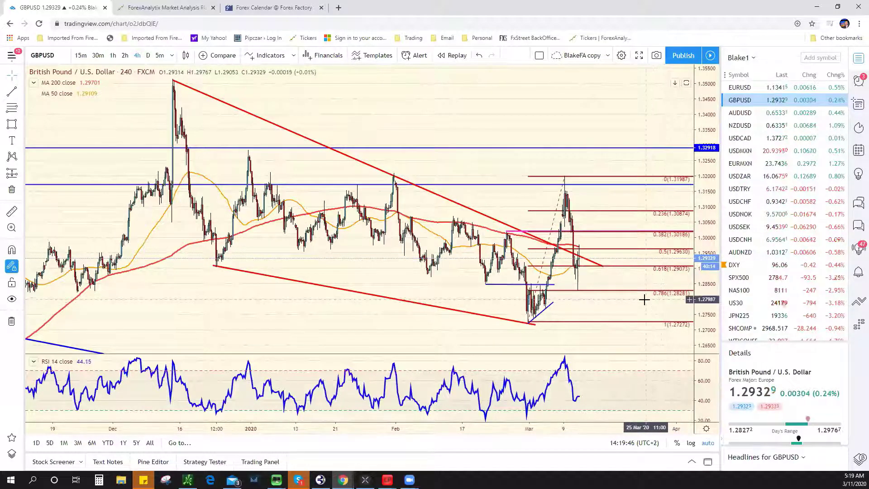
scroll(643, 295, "up", 3)
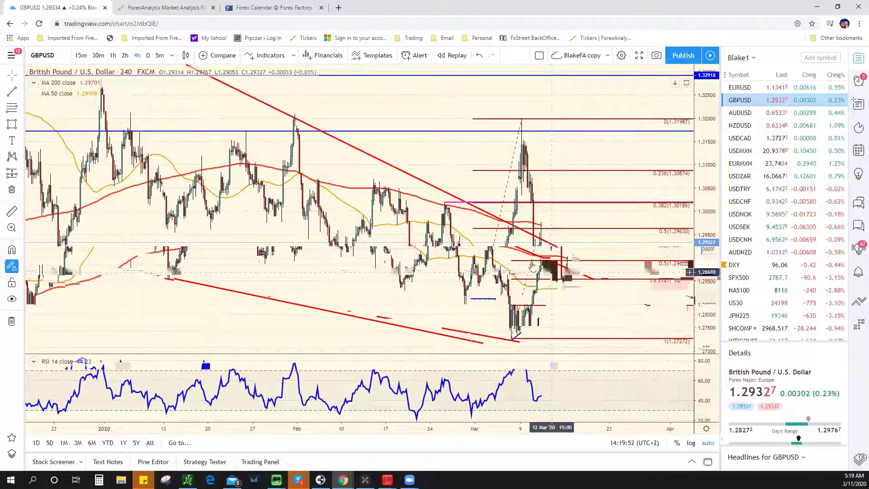
- Mark a horizontal level near 1.2867 on GBP/USD, clear the NZDCAD alert, open USDZAR
left_click(671, 291)
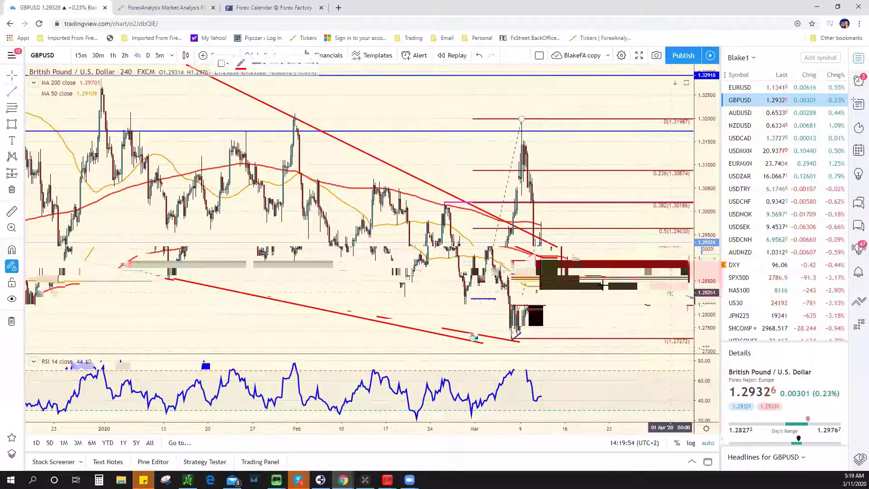
left_click(524, 273)
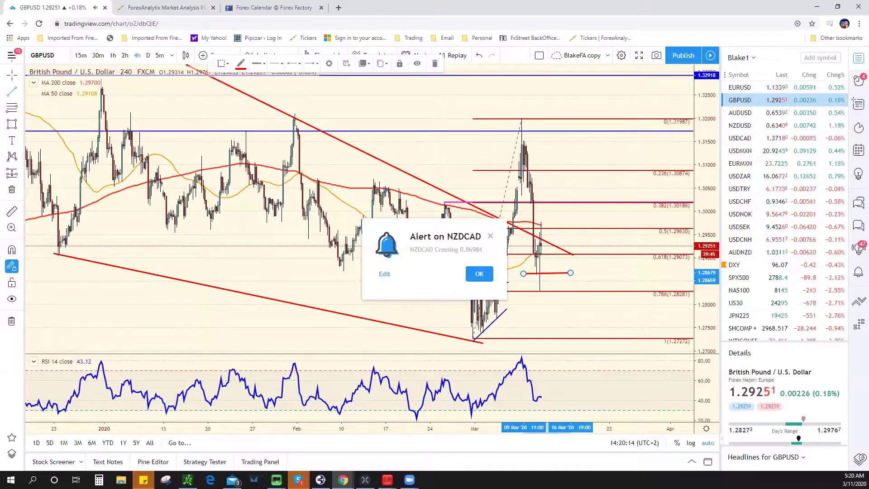
left_click(479, 273)
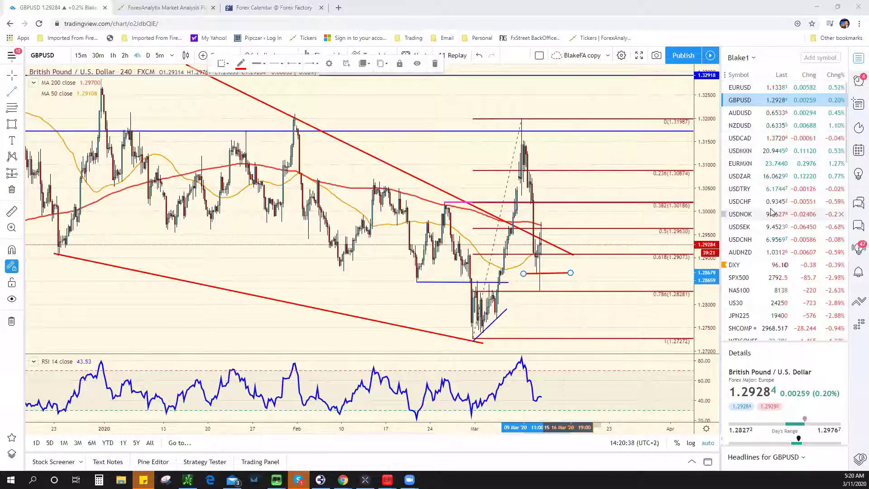
left_click(769, 179)
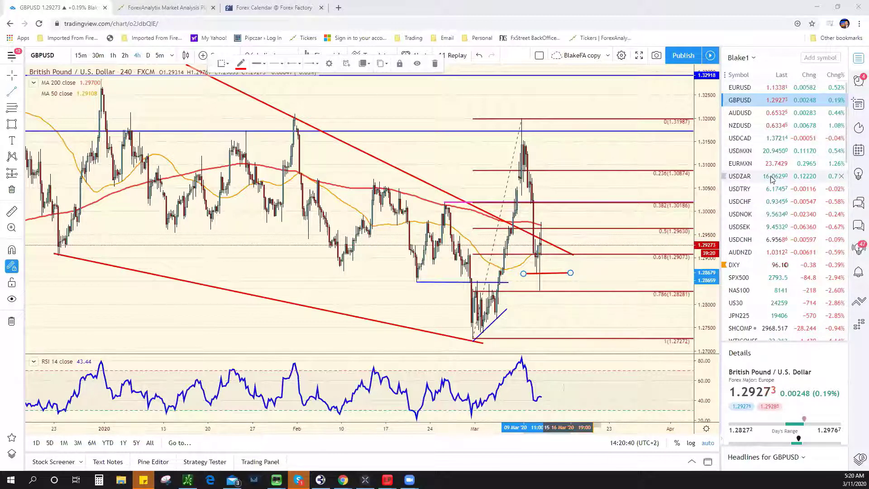
scroll(772, 201, "down", 4)
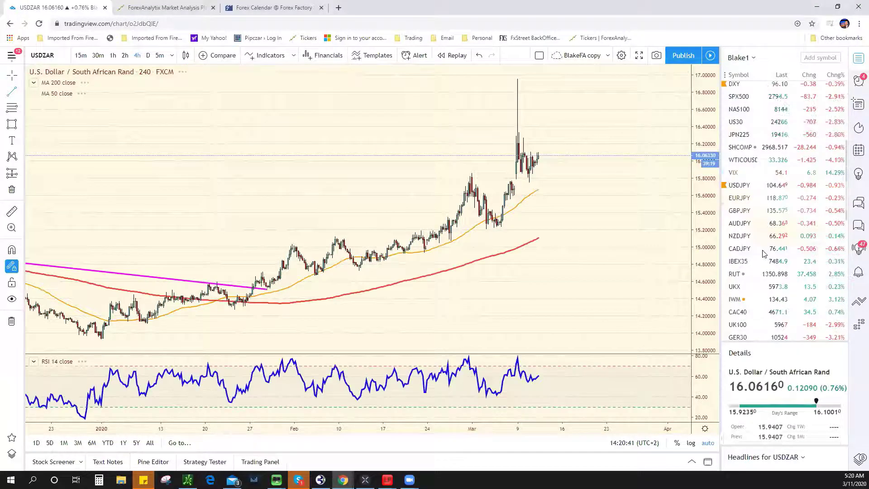
- Open the USD/JPY 4-hour chart and zoom in on recent candles near 104.78
left_click(764, 186)
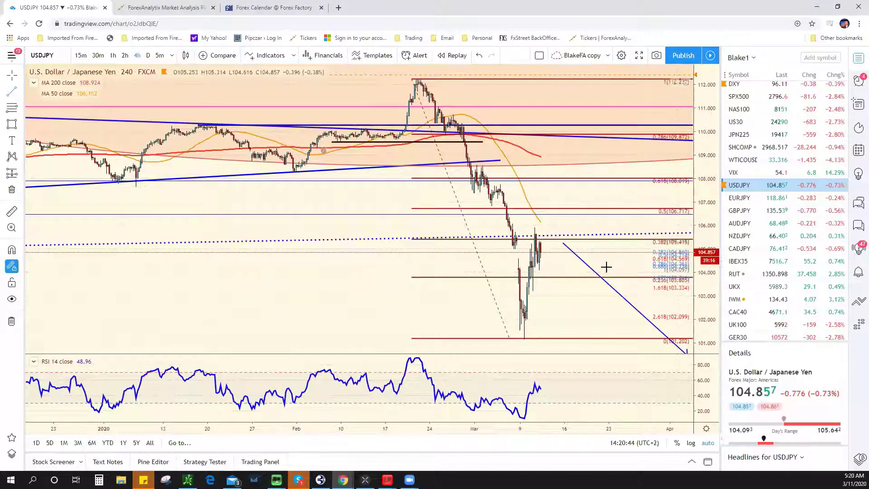
scroll(606, 267, "up", 3)
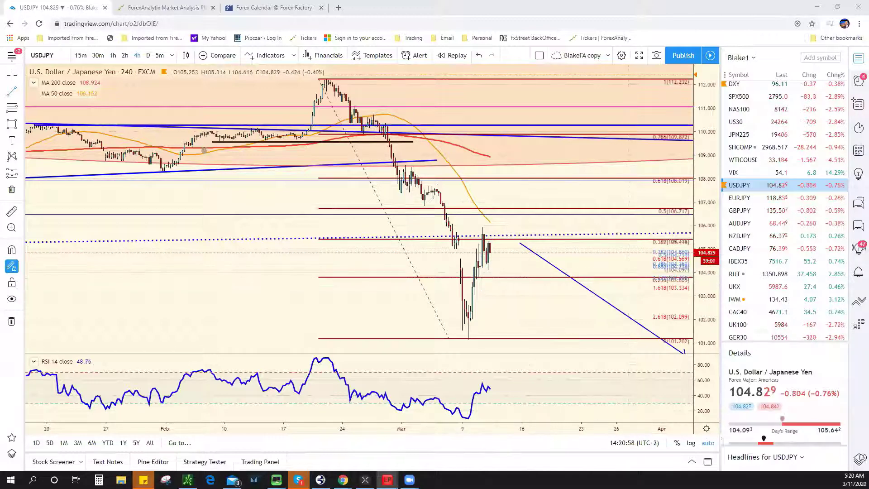
scroll(371, 267, "up", 3)
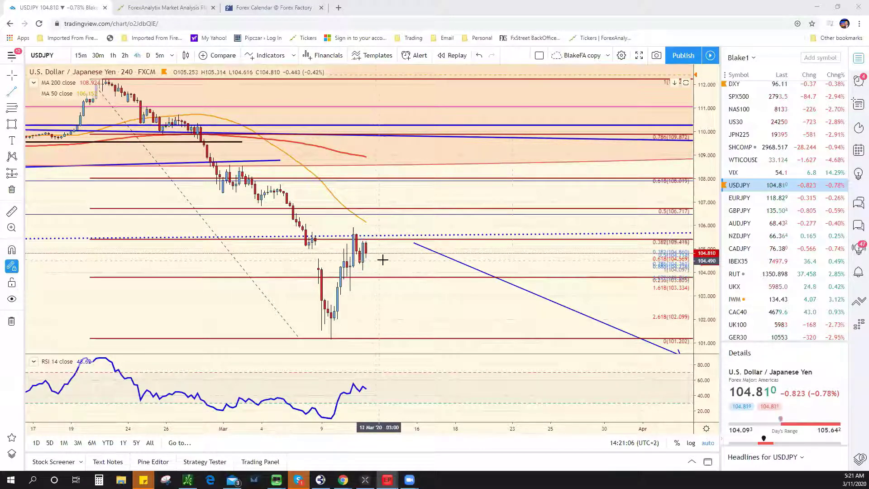
- Show USD/JPY on 5-minute candles, price near 104.73 at the 0.5 Fibonacci level
left_click(160, 55)
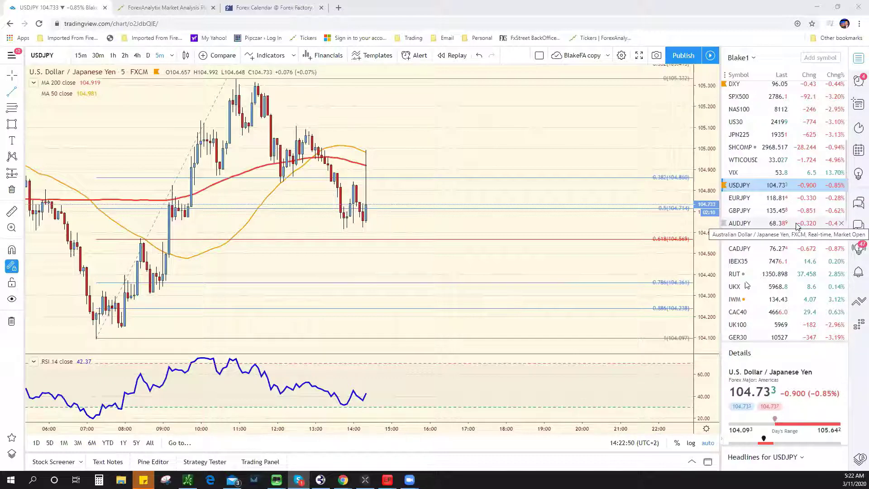
scroll(796, 226, "up", 5)
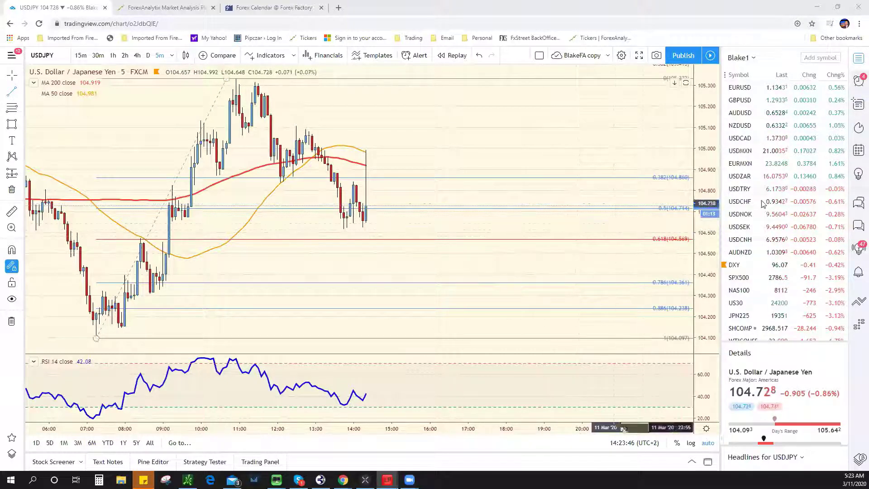
- Scroll the watchlist down and open the ZN1! 10-Year T-Note futures chart
scroll(790, 267, "down", 3)
scroll(790, 267, "down", 1)
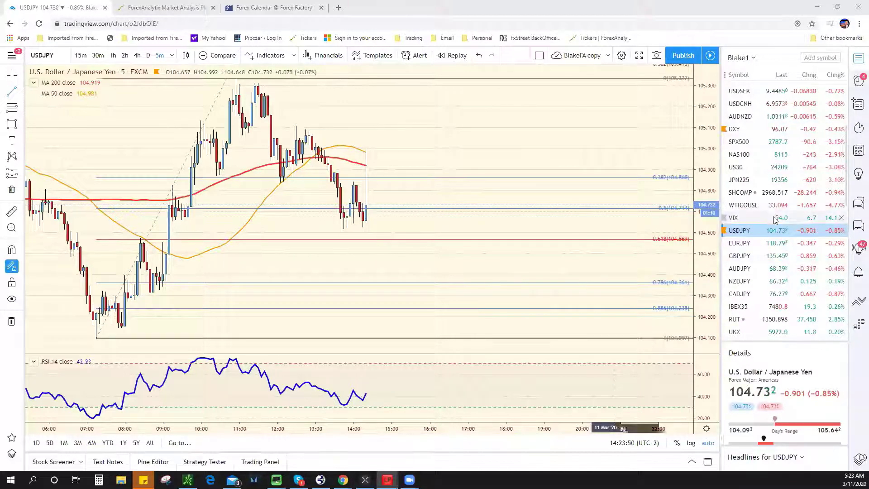
scroll(765, 272, "down", 3)
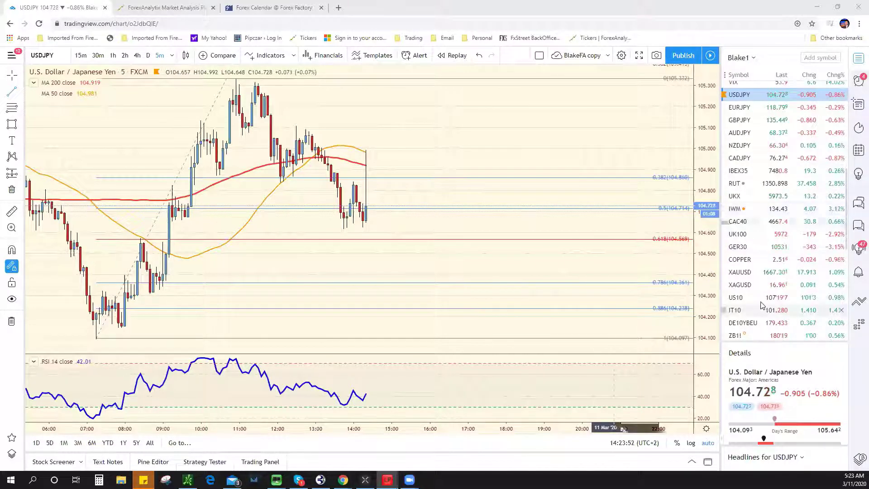
scroll(760, 307, "down", 1)
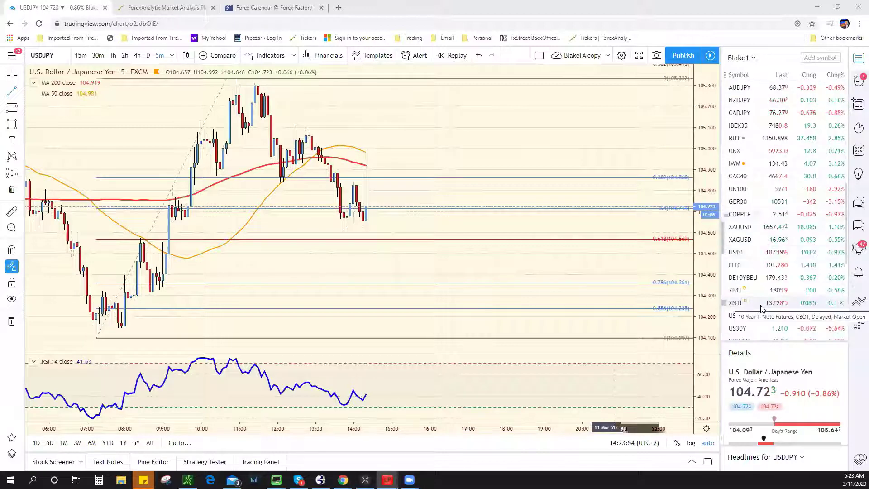
left_click(761, 305)
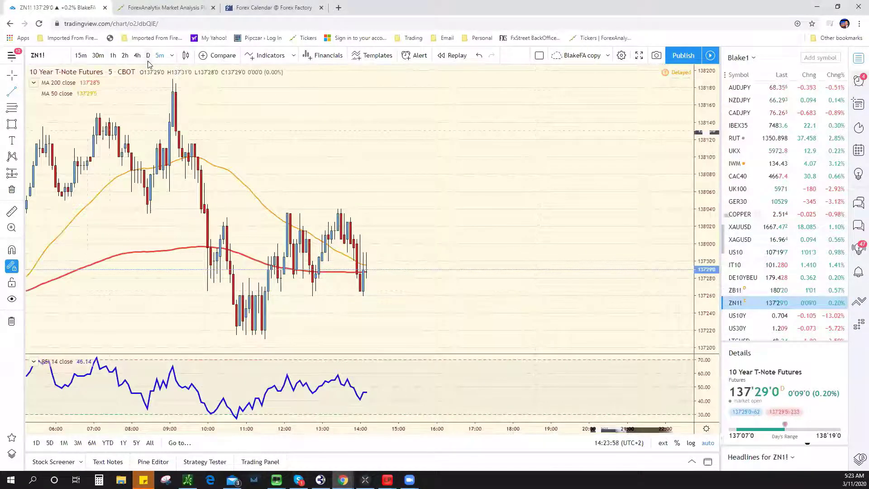
- Switch the ZN1! chart to the daily (1D) timeframe and adjust the zoom
type("1D")
key("Return")
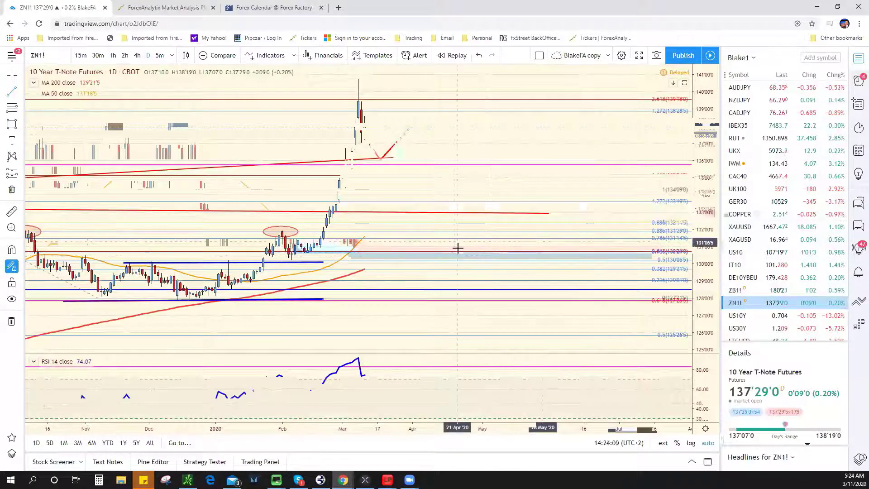
scroll(445, 184, "up", 1)
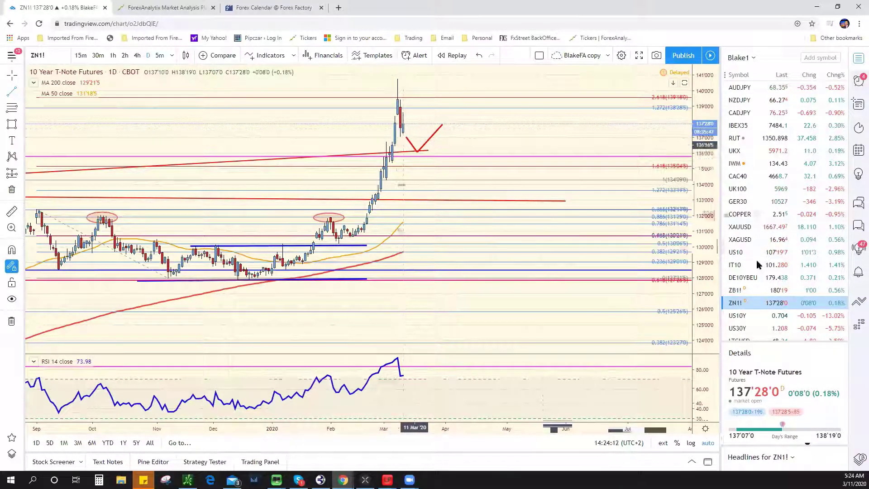
- Check the US 10-year yield on 15-minute candles, then return to daily
left_click(744, 316)
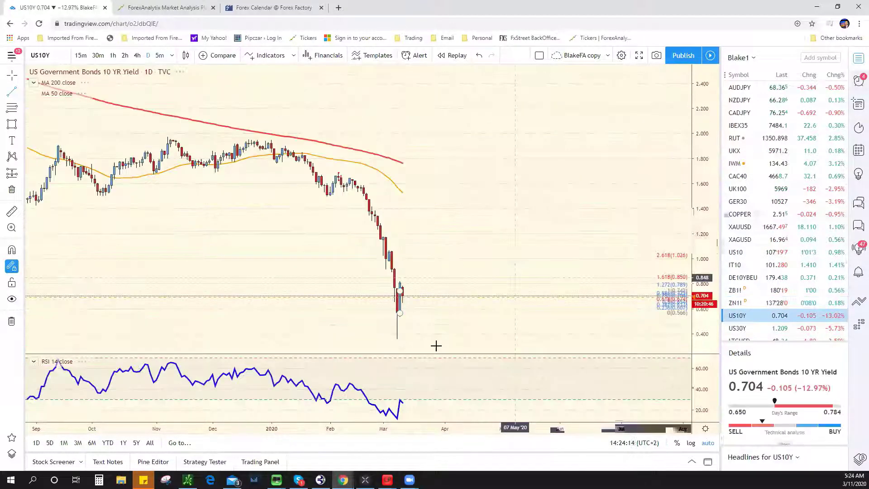
left_click(81, 54)
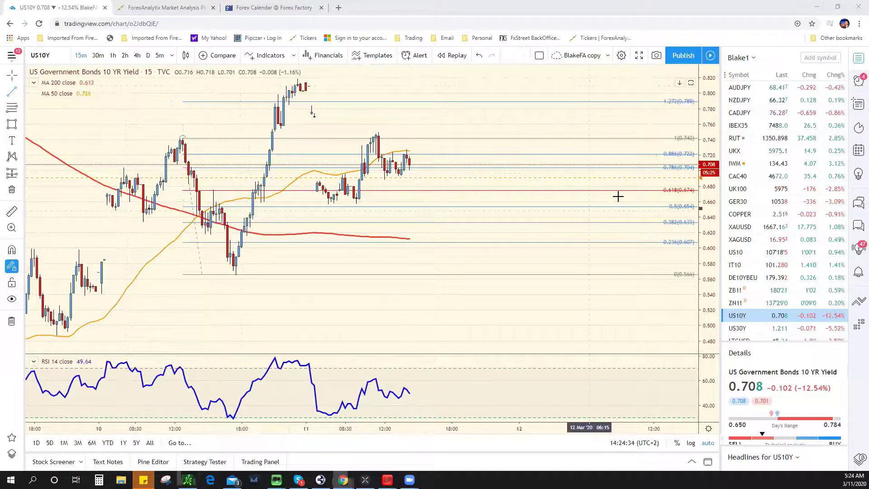
left_click(149, 55)
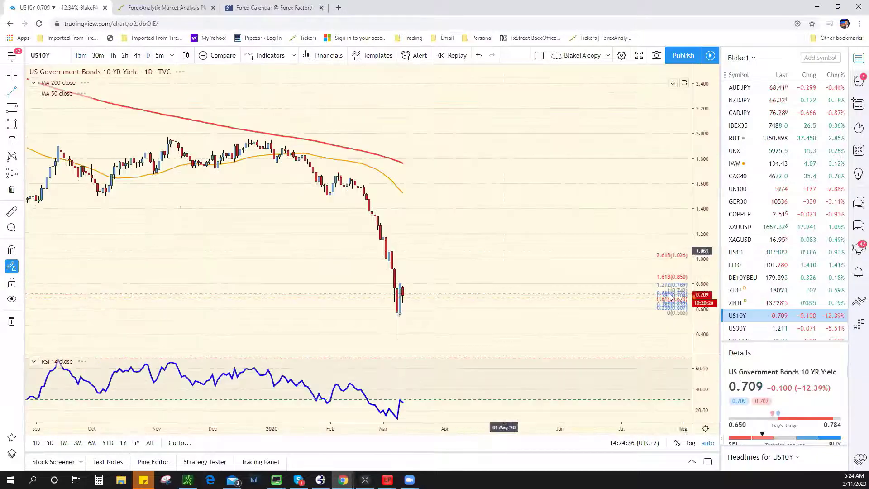
- Flip through ZB1! to the daily ZN1! chart and zoom out the time axis
left_click(738, 290)
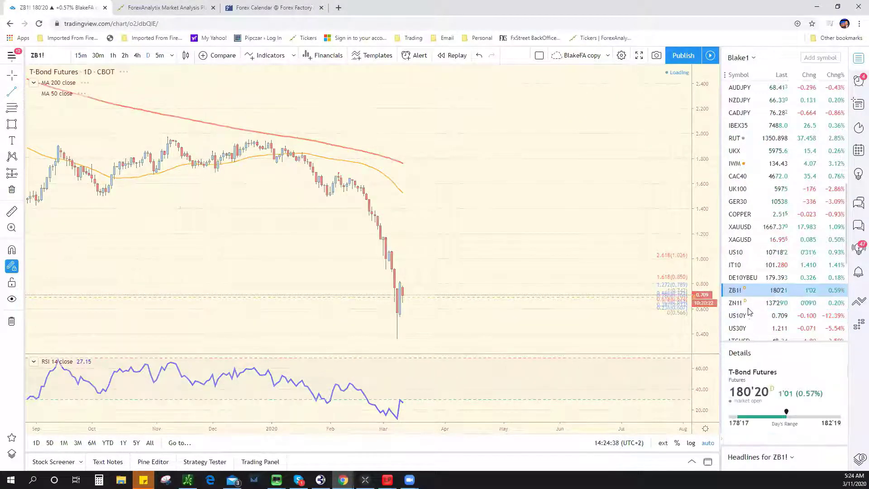
left_click(737, 303)
scroll(417, 223, "down", 5)
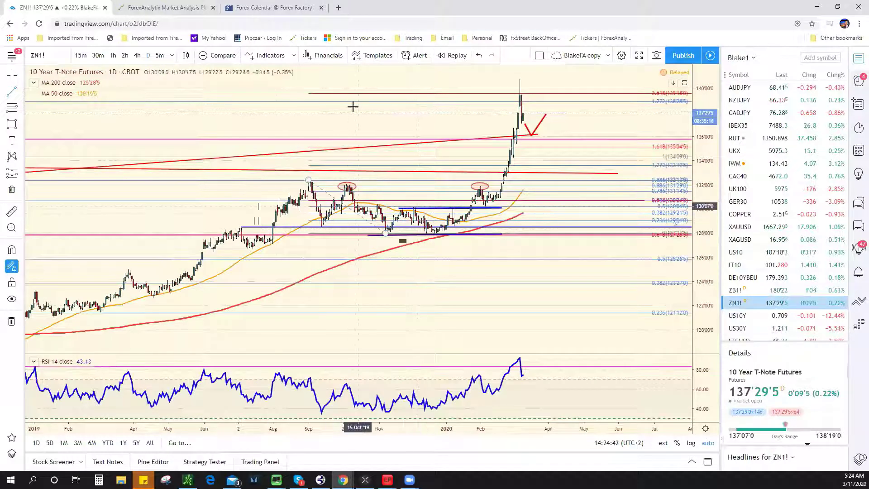
left_click(10, 95)
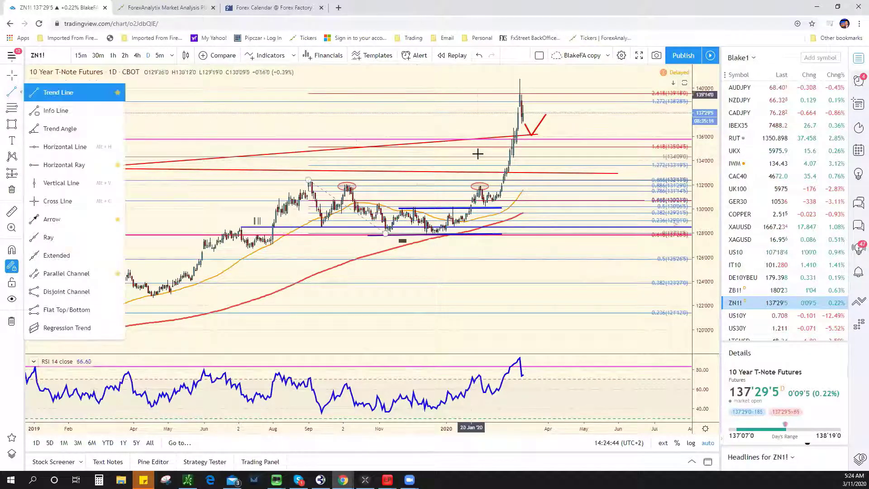
left_click(507, 155)
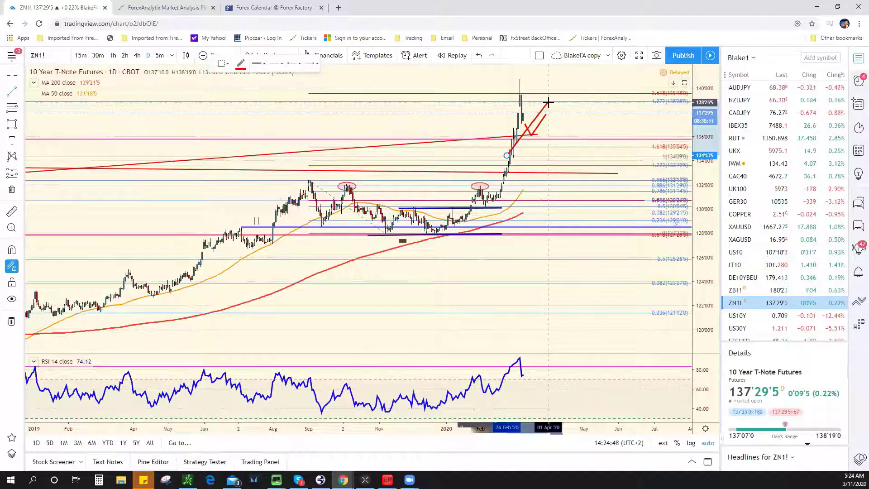
left_click(548, 102)
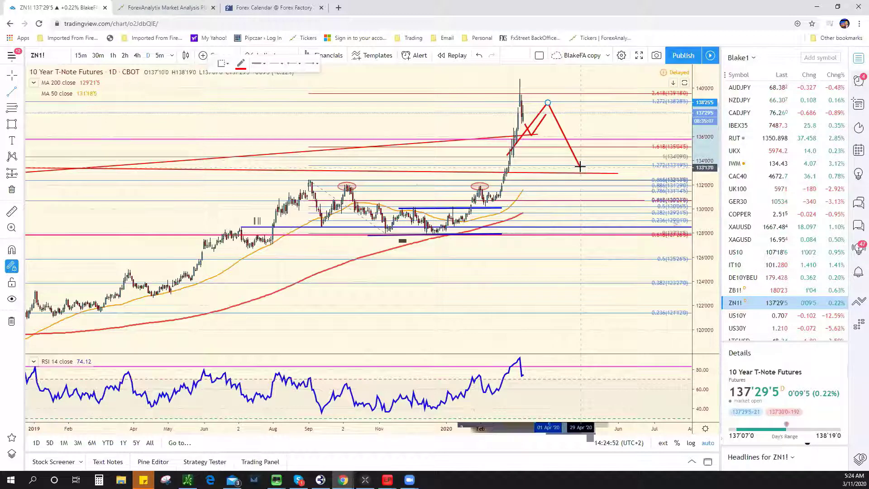
key("Escape")
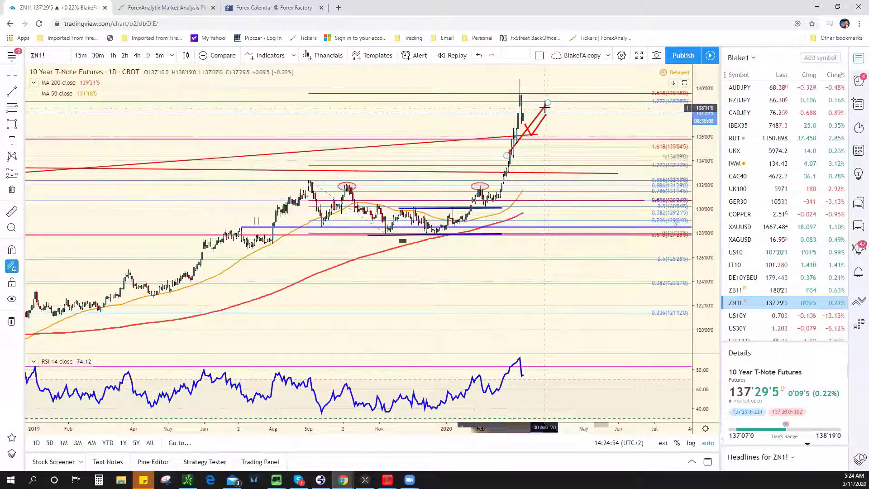
left_click(545, 107)
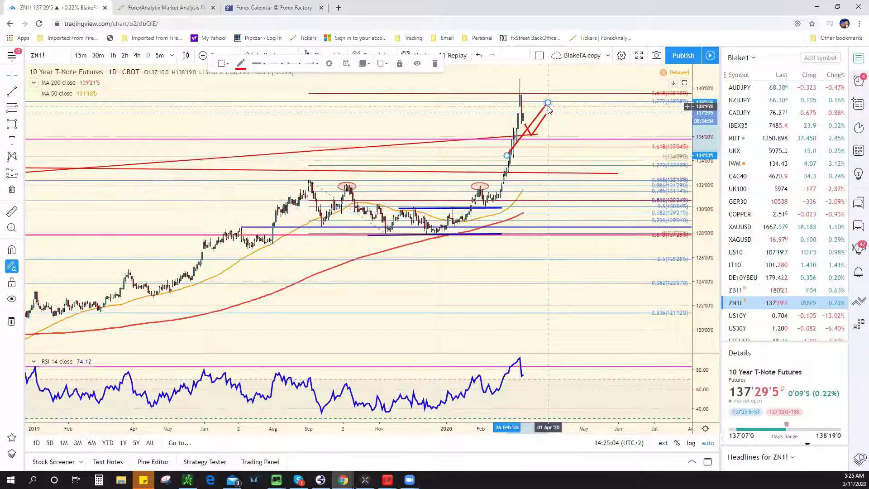
left_click(550, 111)
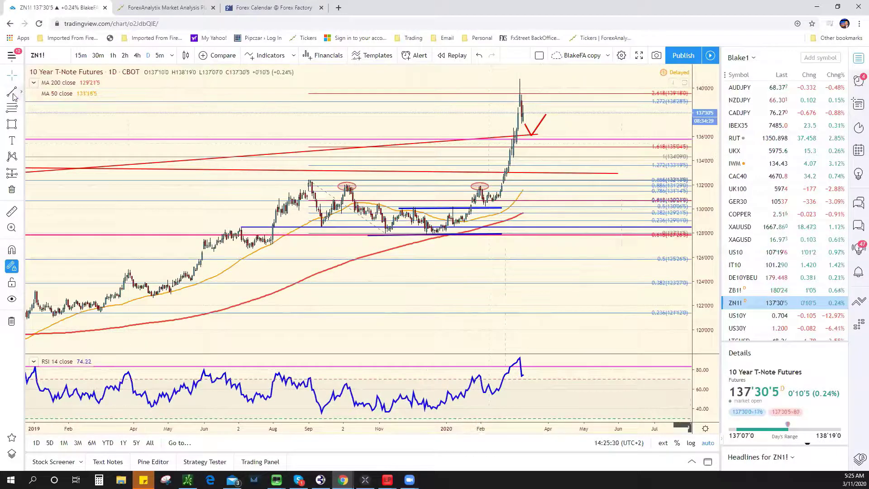
left_click(202, 159)
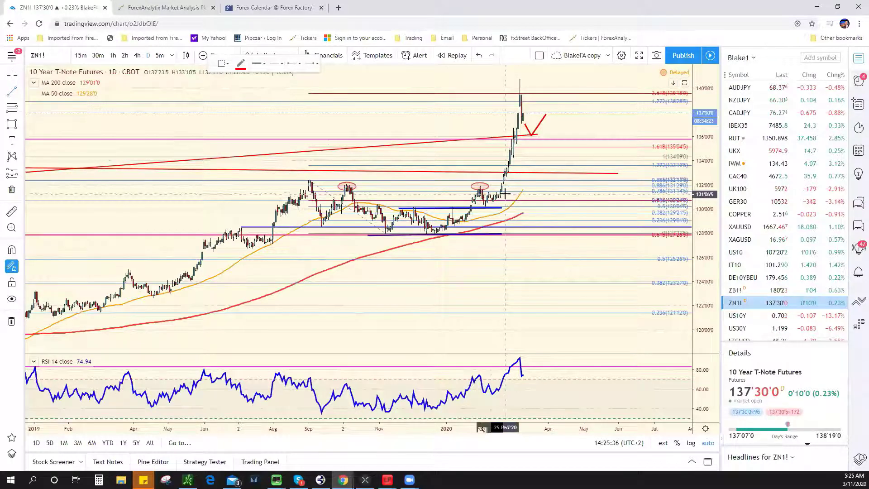
left_click(510, 157)
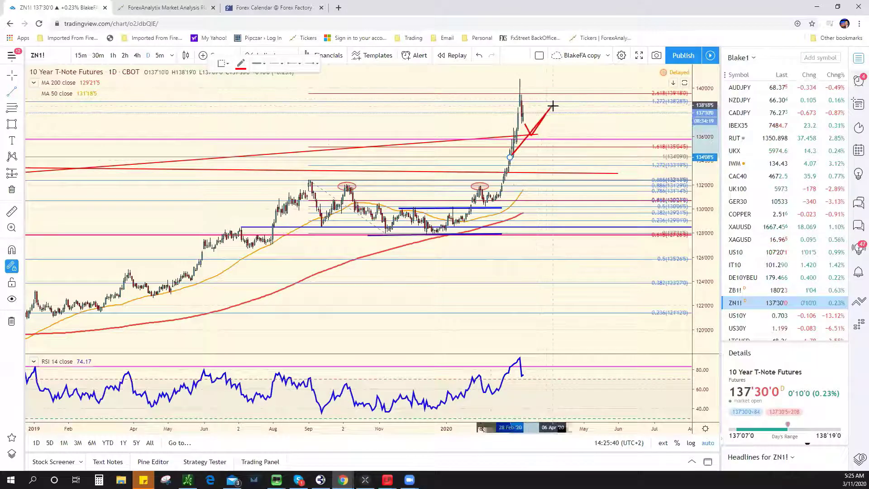
left_click(550, 103)
left_click(550, 104)
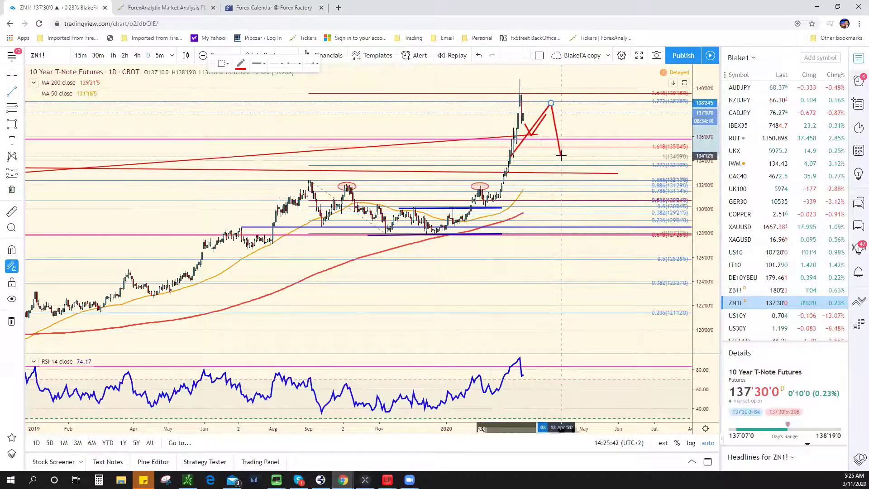
key("Escape")
left_click(546, 111)
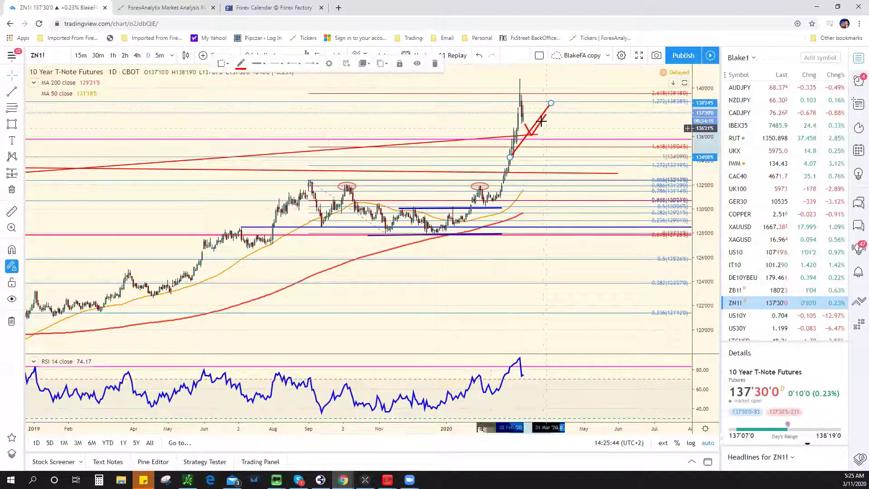
key("Delete")
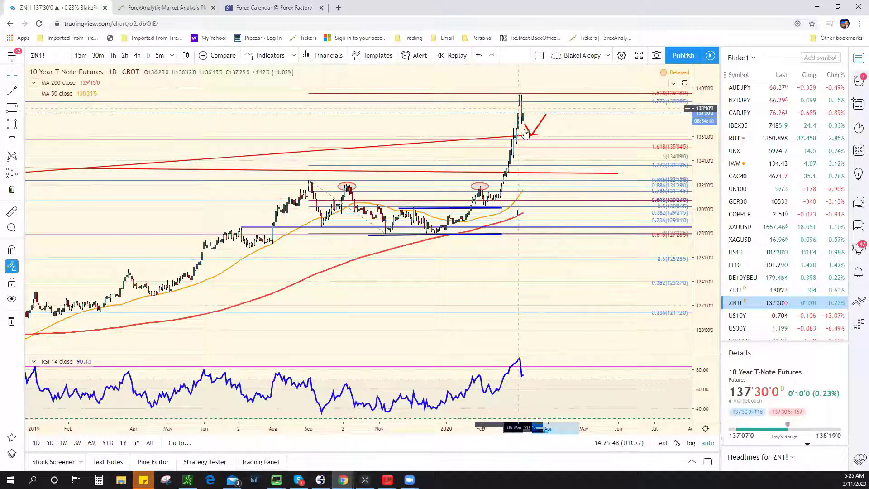
scroll(506, 156, "up", 2)
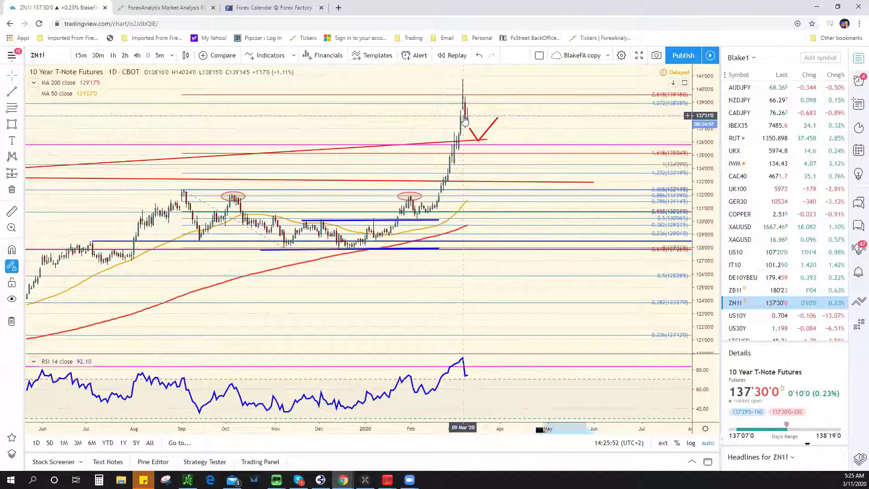
left_click(172, 55)
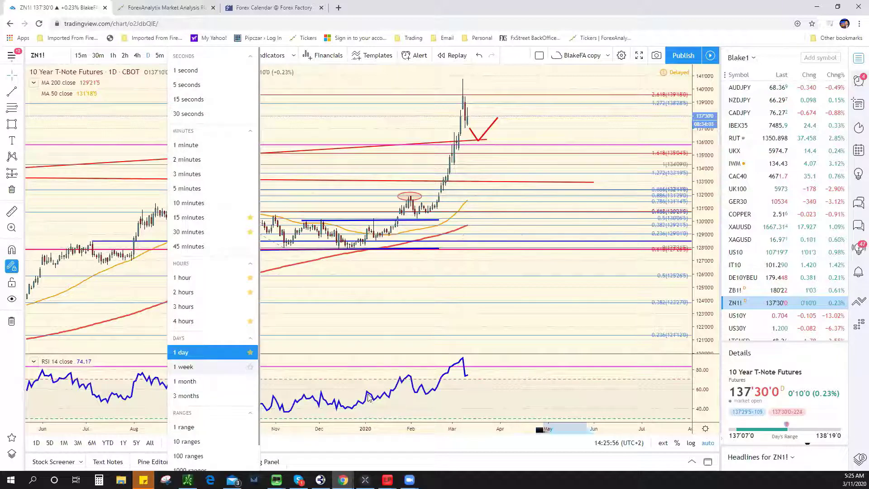
left_click(190, 365)
scroll(364, 230, "down", 8)
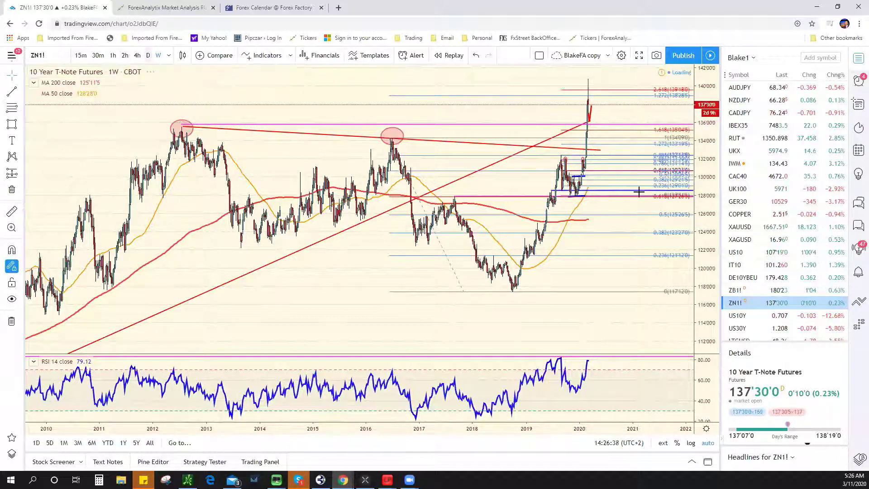
scroll(446, 140, "up", 5)
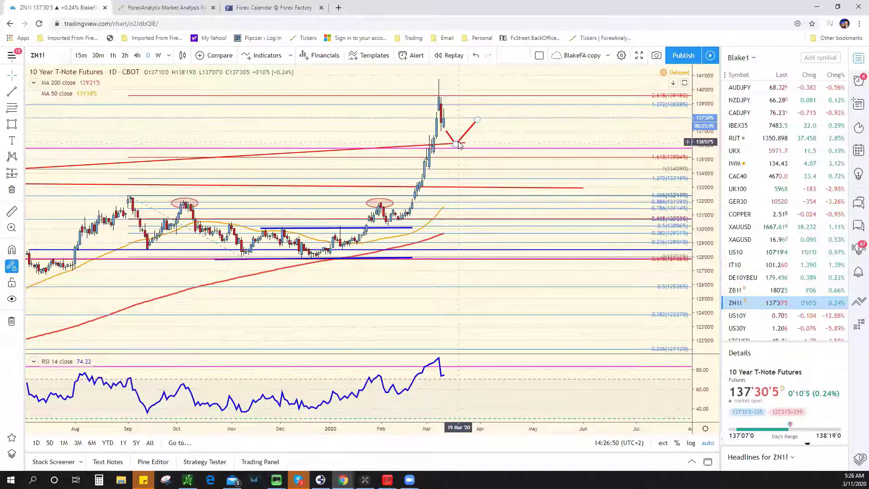
- Show the US 10-year yield chart on 15-minute candles
key("Down")
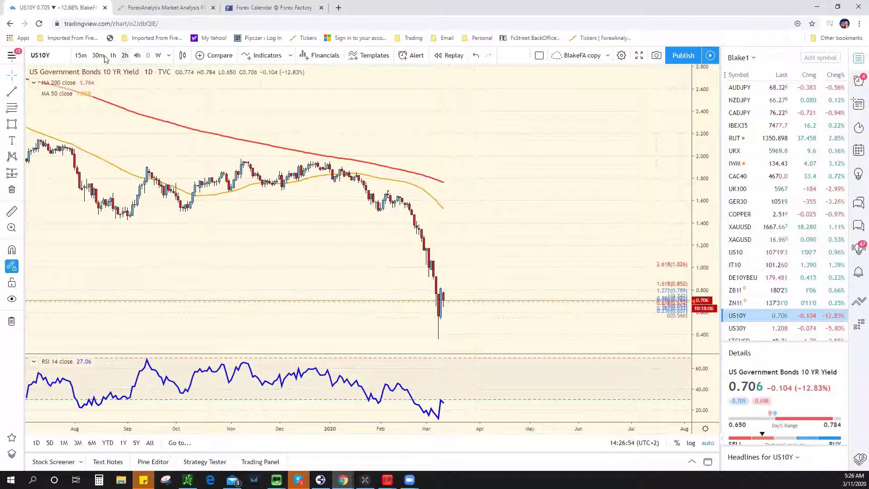
left_click(81, 55)
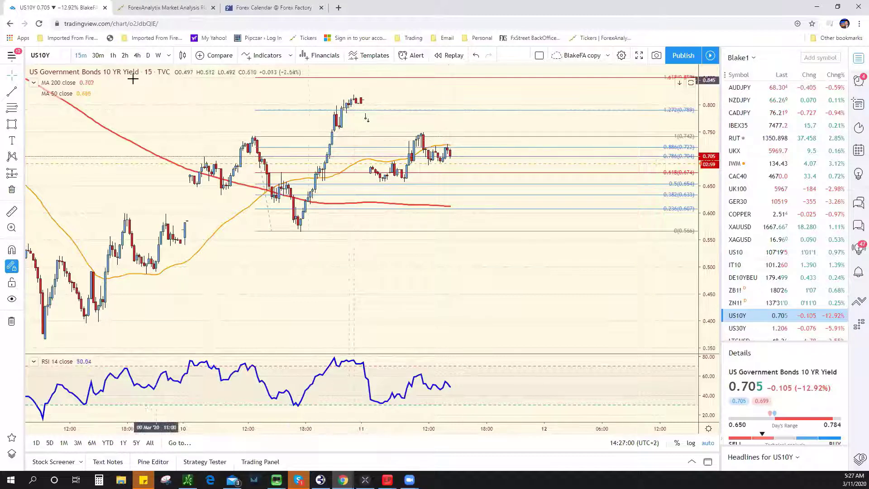
scroll(759, 242, "up", 5)
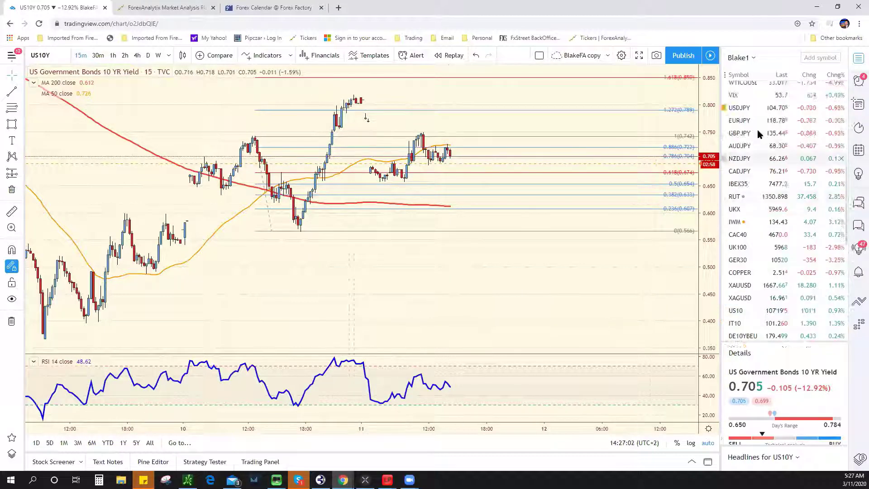
- View the USDJPY chart zoomed out, then switch to the S&P 500 Index (SPX500)
left_click(760, 276)
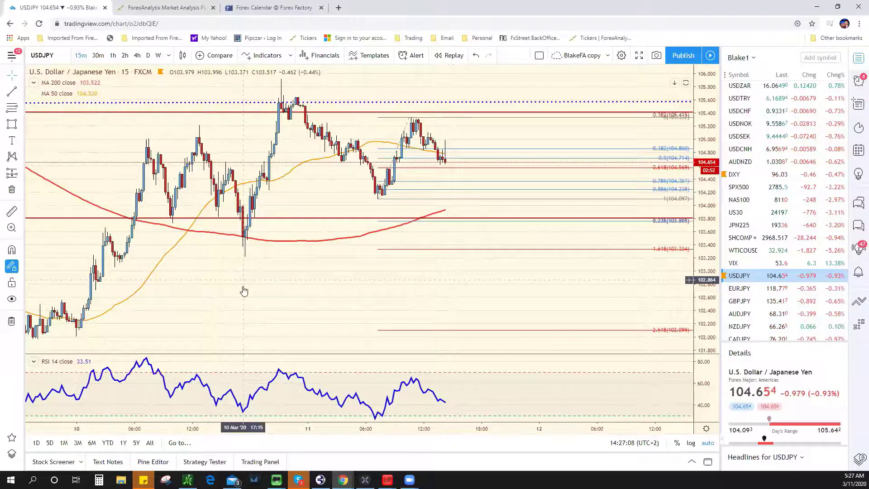
scroll(279, 326, "down", 3)
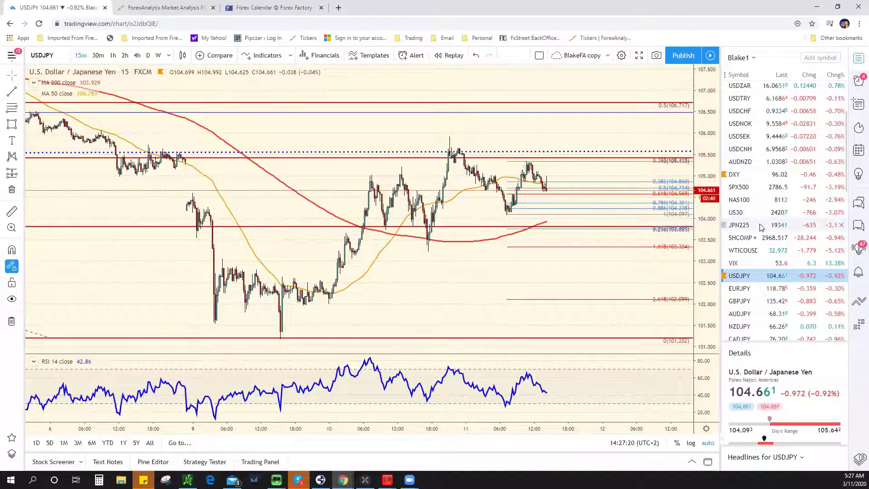
scroll(747, 223, "up", 2)
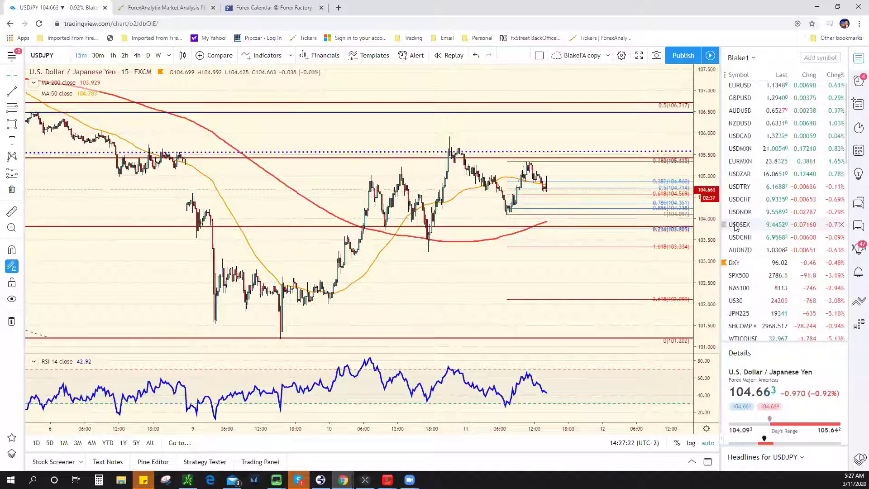
left_click(738, 278)
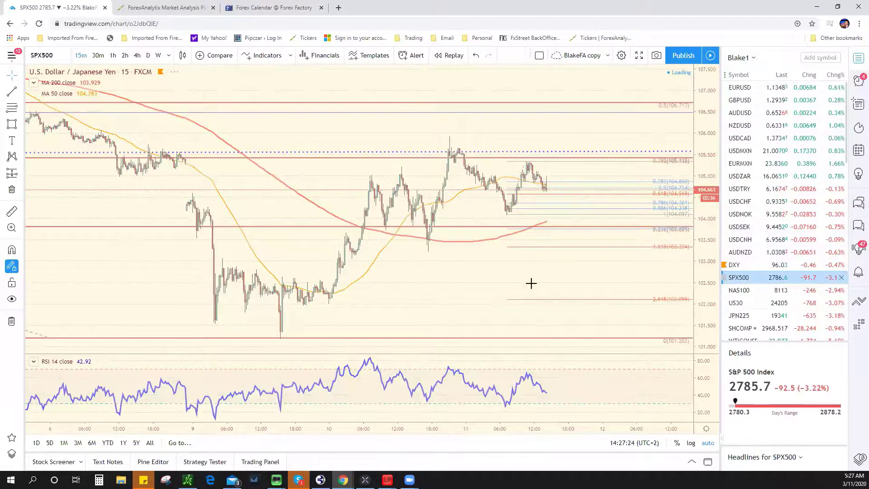
- Select and then deselect the rising red trendline on the S&P 500 triangle
scroll(462, 273, "up", 5)
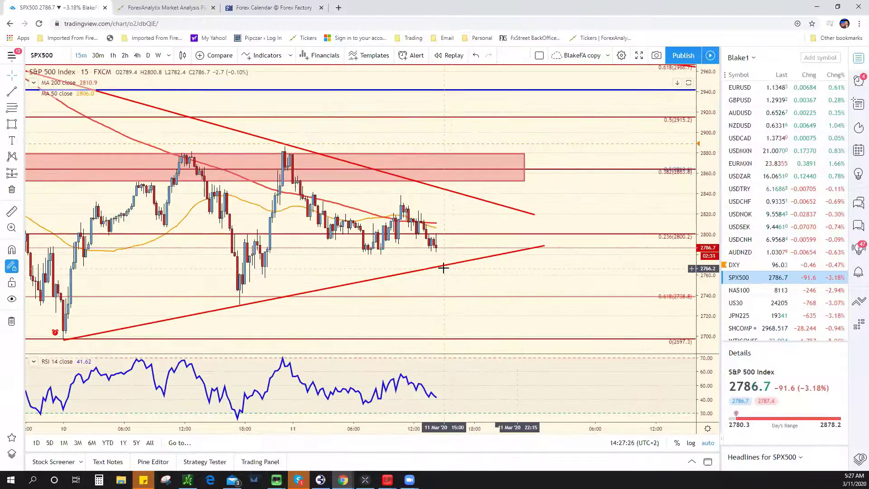
left_click(449, 267)
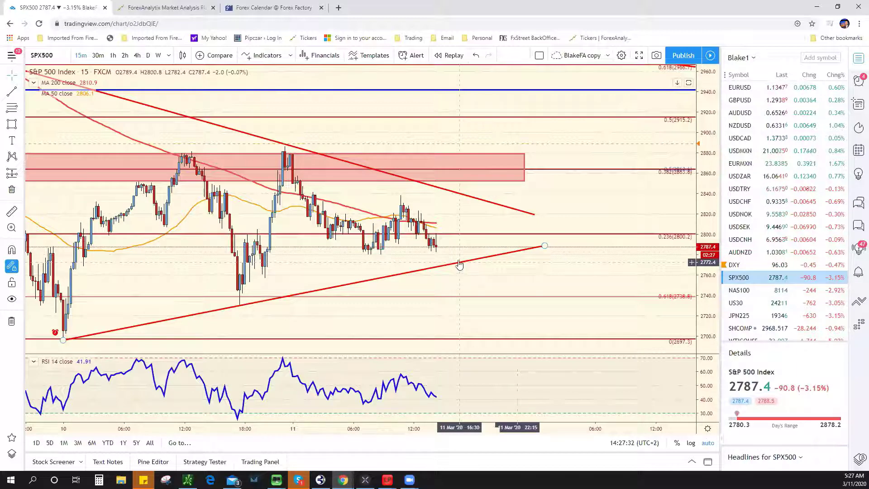
left_click(449, 251)
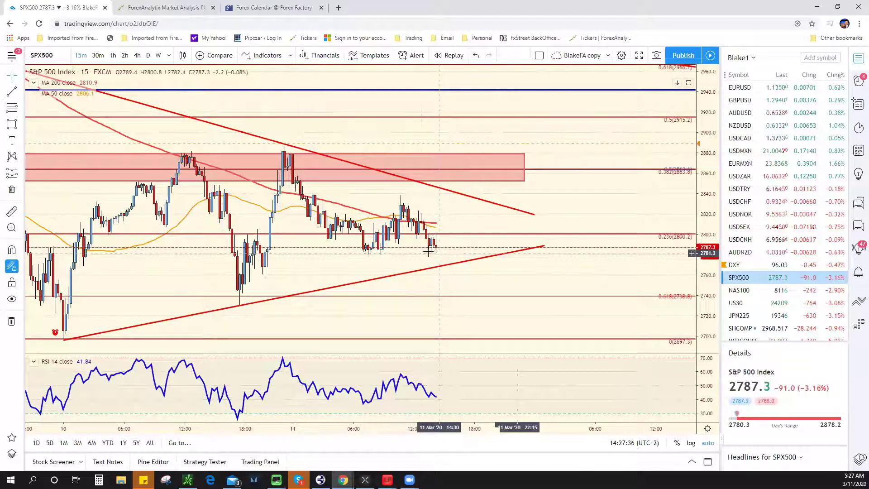
- Zoom the S&P 500 chart out over more history, then open the XAUUSD gold spot chart
scroll(498, 271, "down", 3)
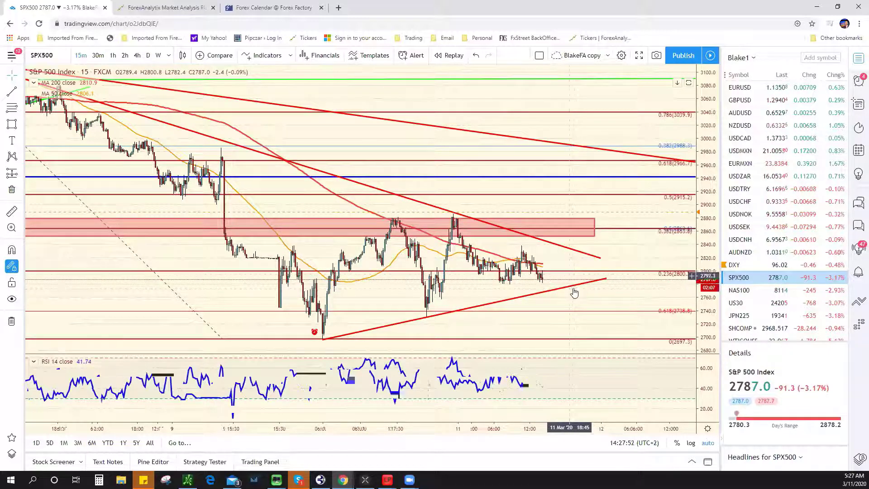
scroll(579, 290, "down", 2)
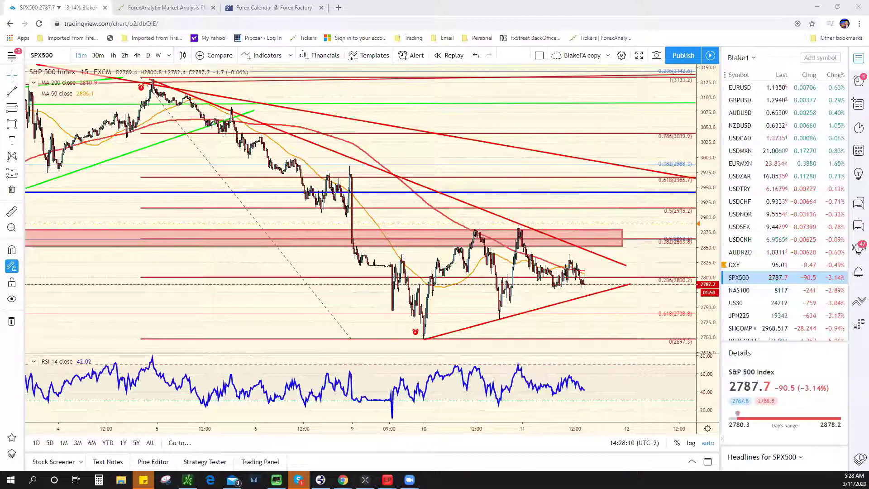
scroll(775, 232, "down", 1)
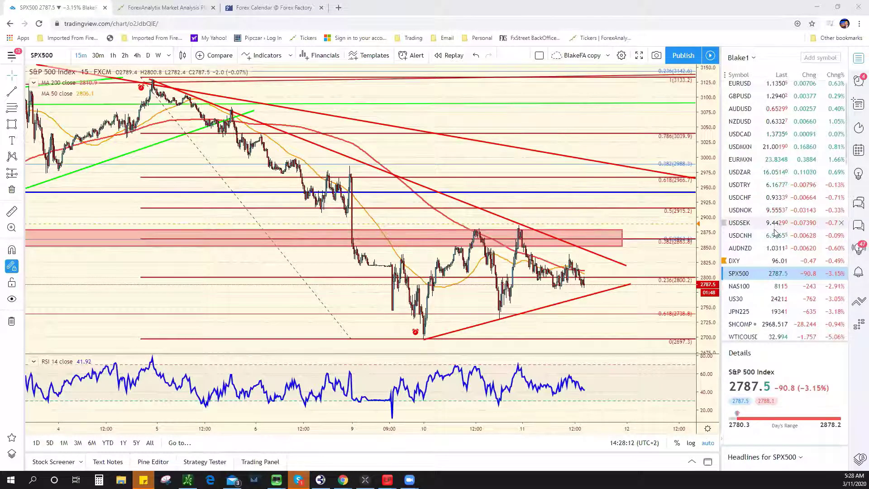
scroll(775, 233, "down", 5)
scroll(769, 262, "down", 5)
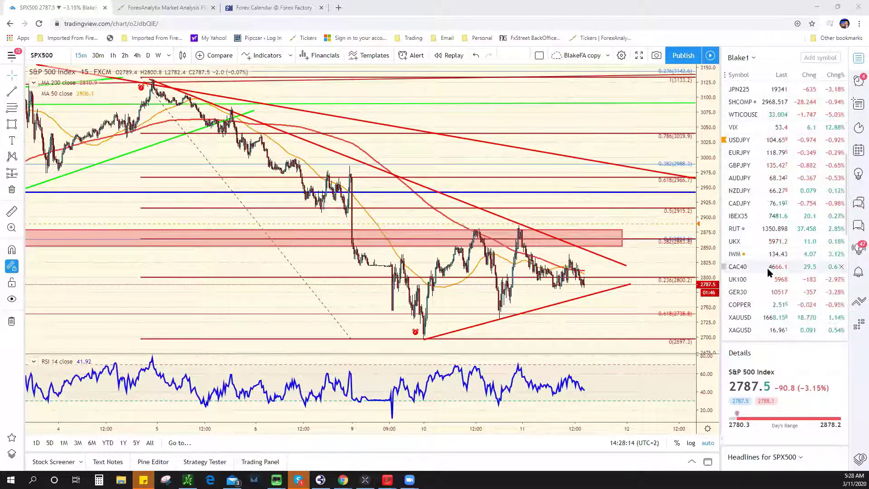
scroll(768, 271, "down", 4)
left_click(763, 228)
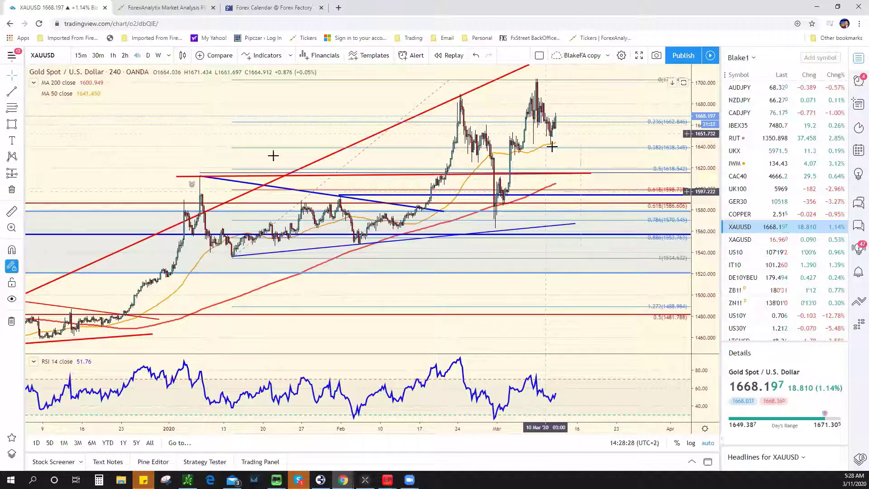
left_click(12, 91)
left_click(562, 120)
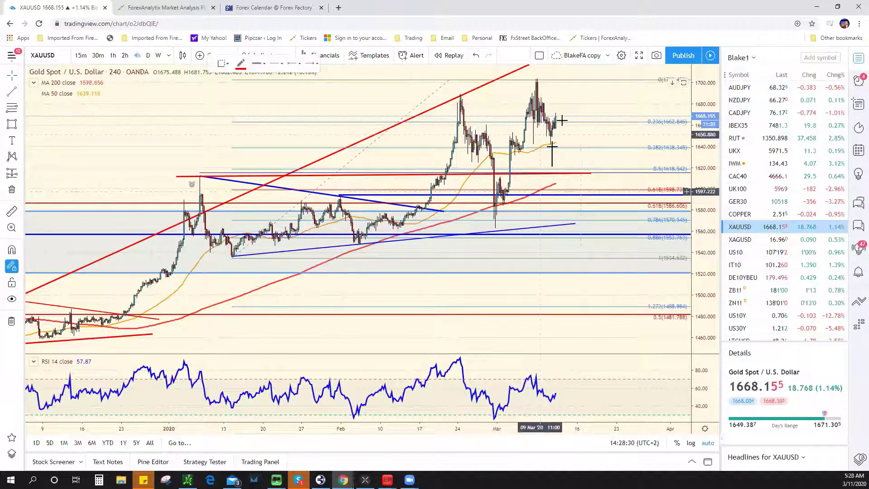
left_click(586, 175)
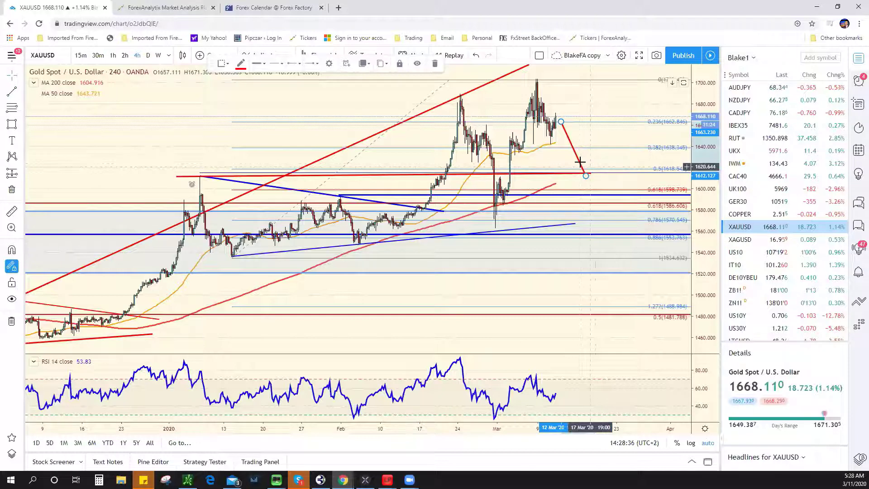
key("Delete")
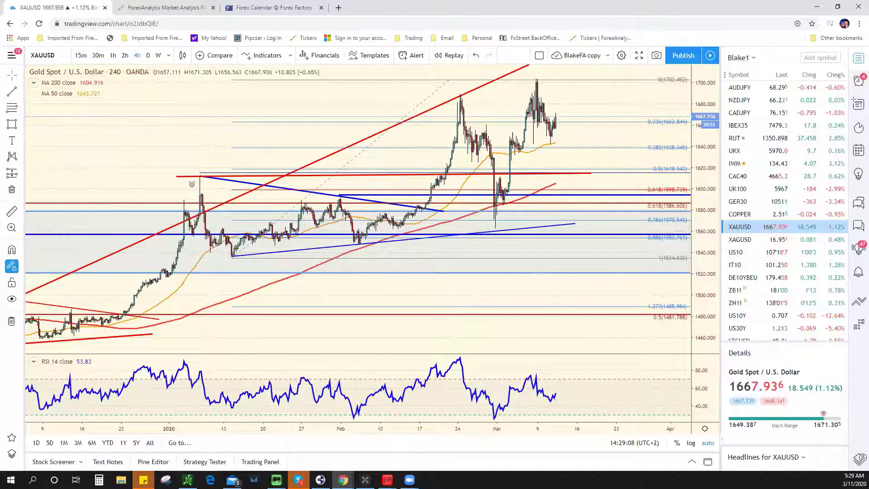
scroll(798, 182, "up", 5)
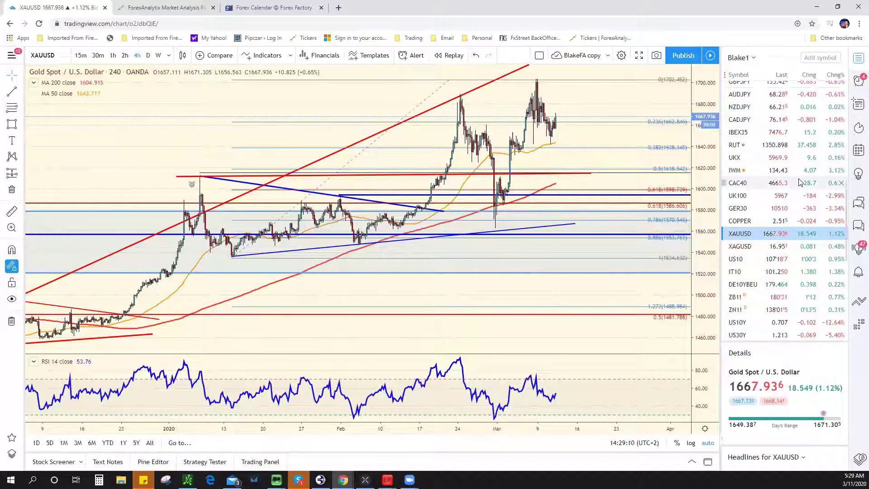
scroll(799, 182, "up", 2)
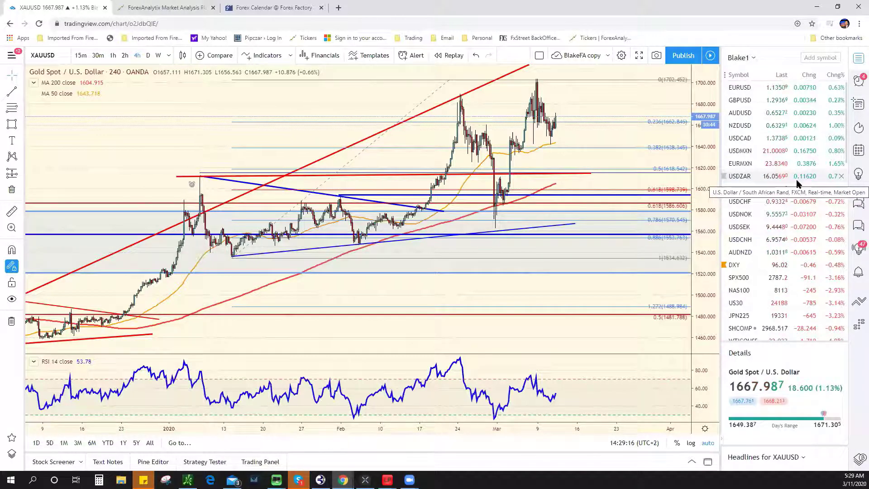
- Review the SPX500 chart, then display USDJPY on a 15-minute interval
left_click(772, 279)
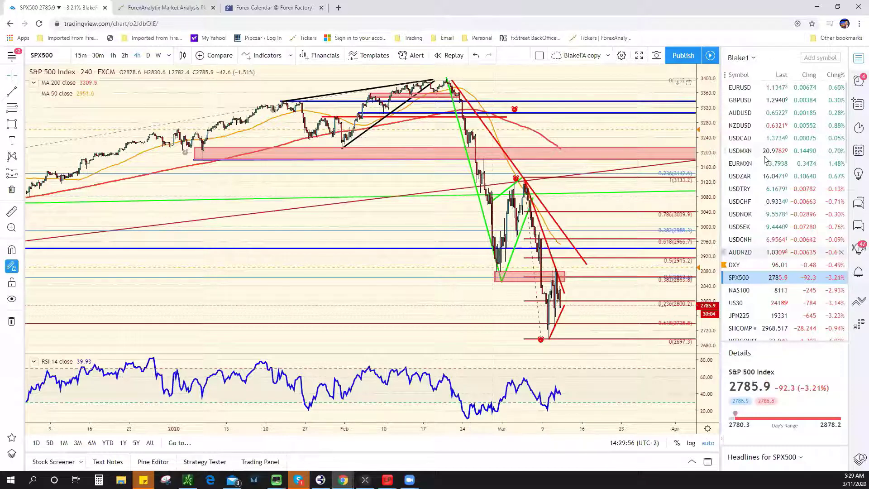
scroll(796, 186, "down", 3)
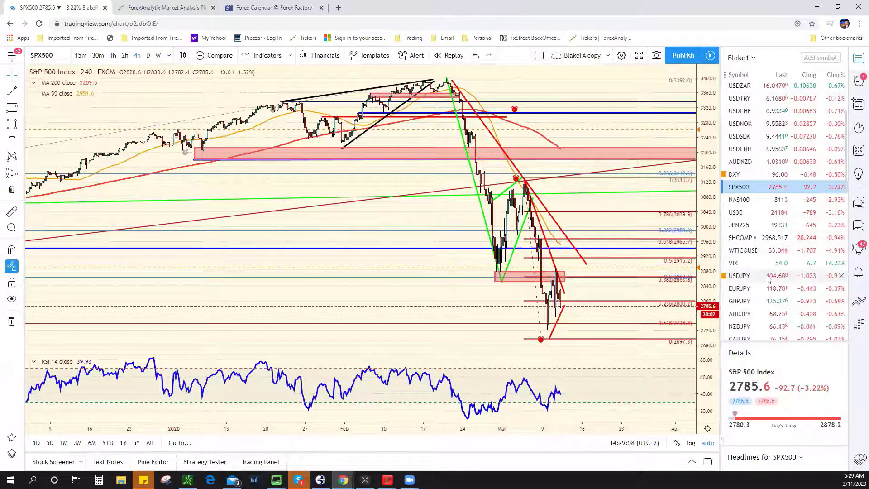
left_click(739, 276)
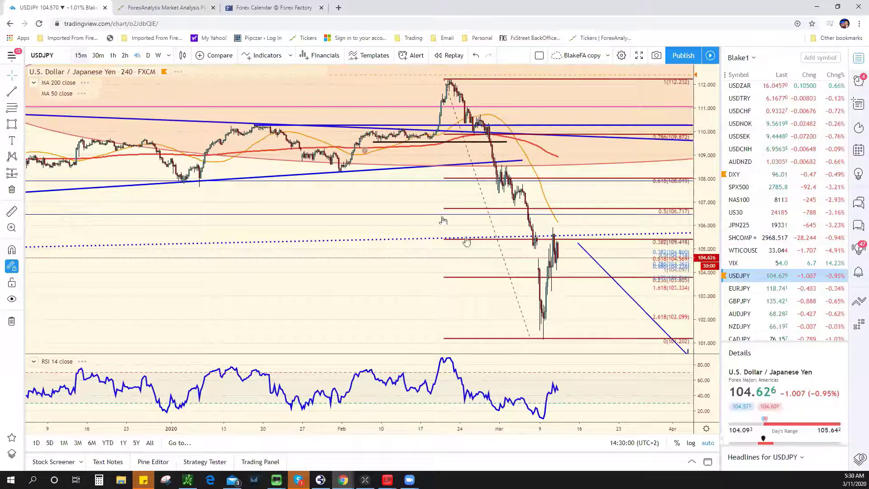
type("15")
key("Return")
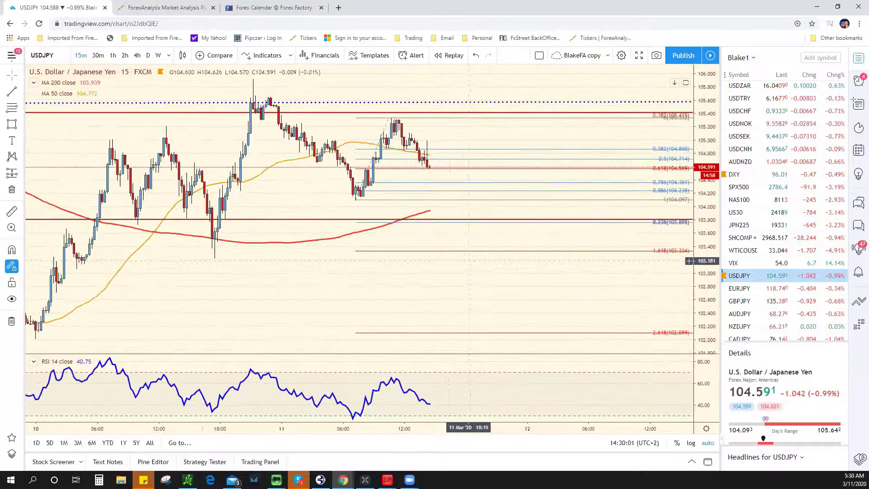
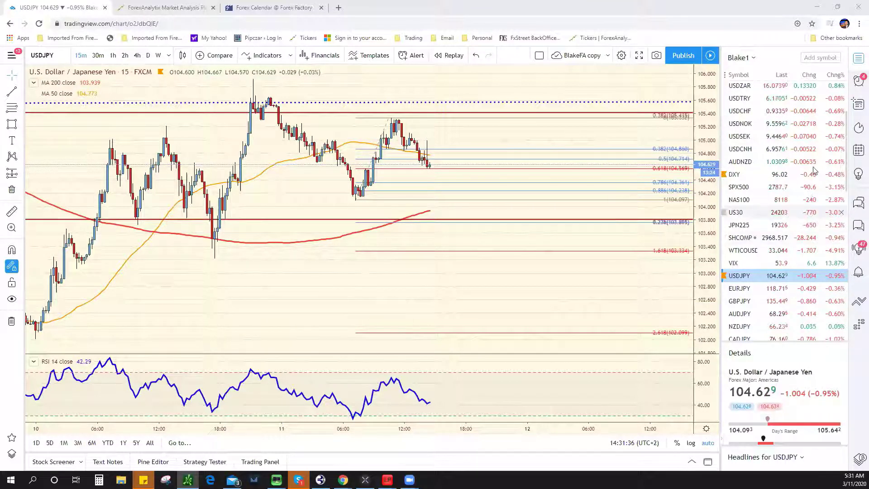
- Leave the USD/JPY 15-minute Fibonacci chart for the ForexAnalytix active tickers dashboard
scroll(773, 221, "up", 2)
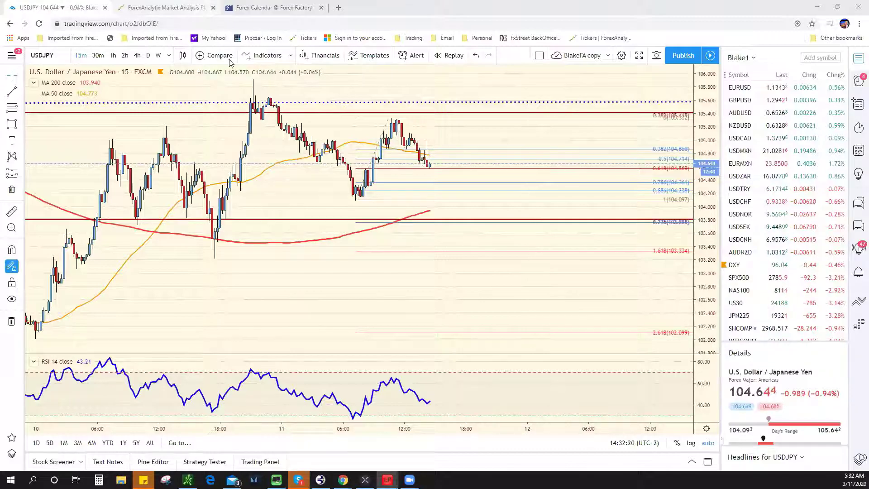
key("ctrl+Tab")
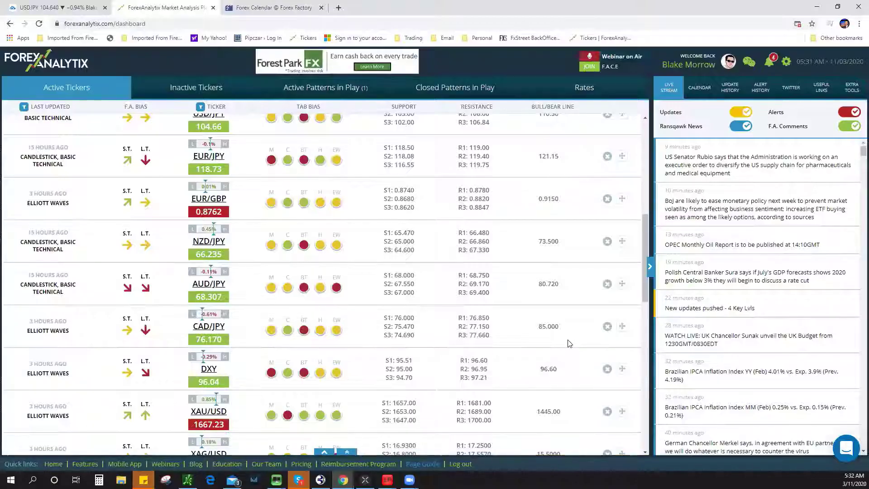
scroll(569, 343, "up", 10)
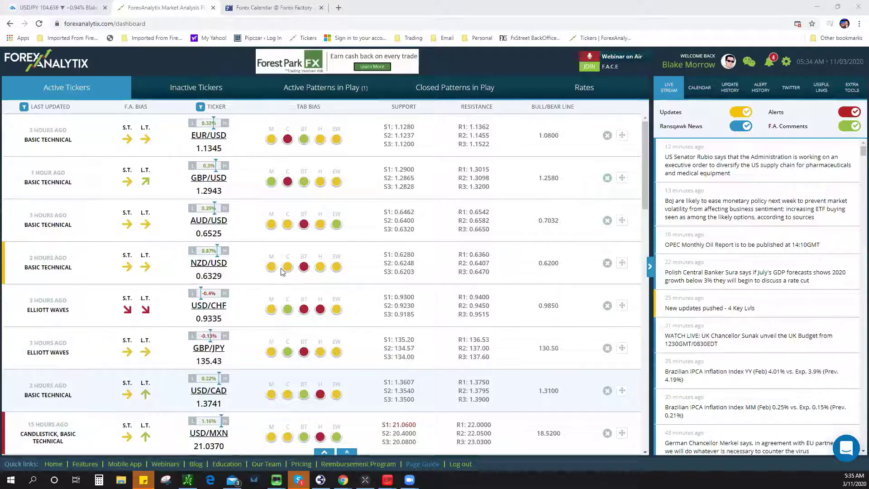
- Return to the USD/JPY 15-minute chart with its Fibonacci levels, priced near 104.59
left_click(55, 9)
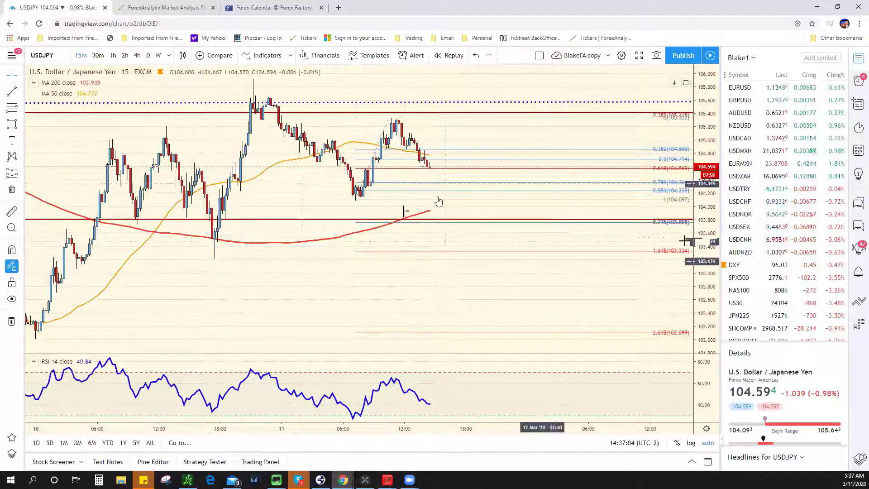
- Load the SPX500 daily chart with Fibonacci retracement levels and RSI from the watchlist
left_click(742, 277)
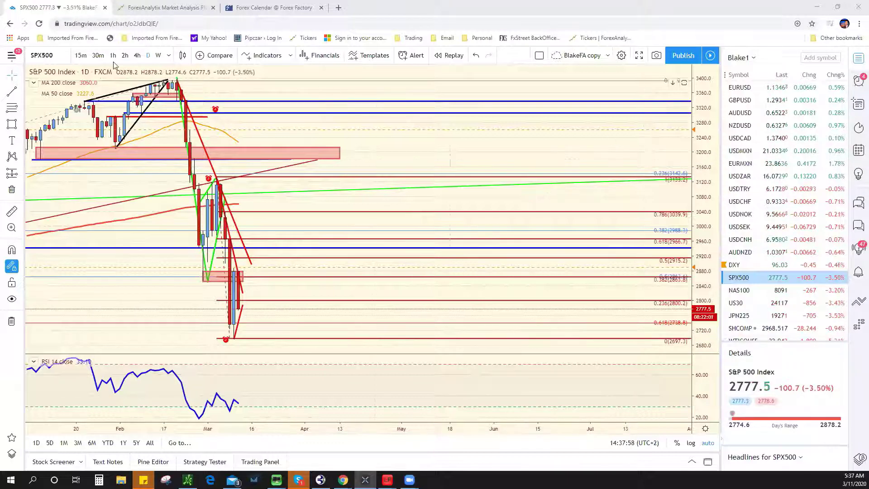
- Show the S&P 500 on the 15-minute timeframe zoomed out, then go to ForexAnalytix
left_click(84, 58)
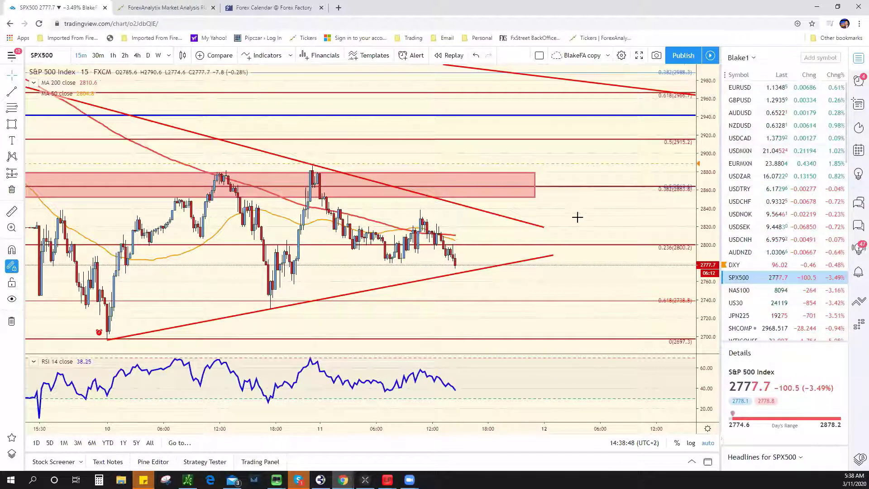
scroll(560, 271, "down", 1)
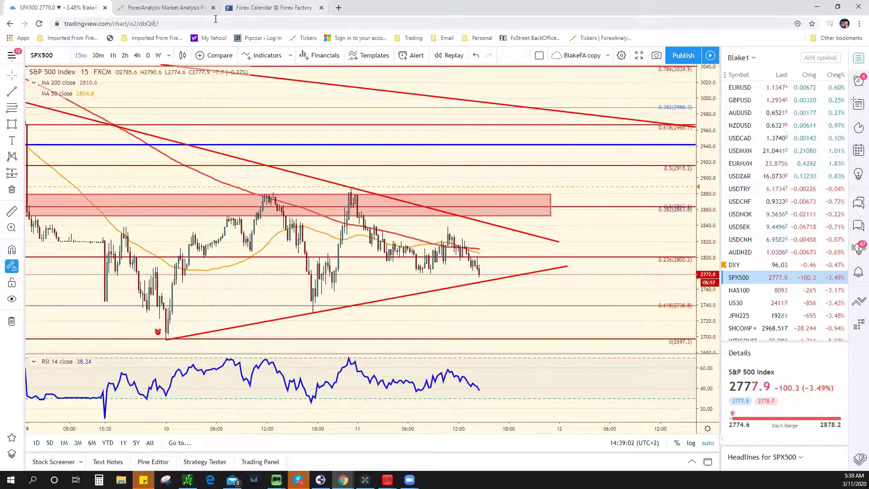
left_click(154, 9)
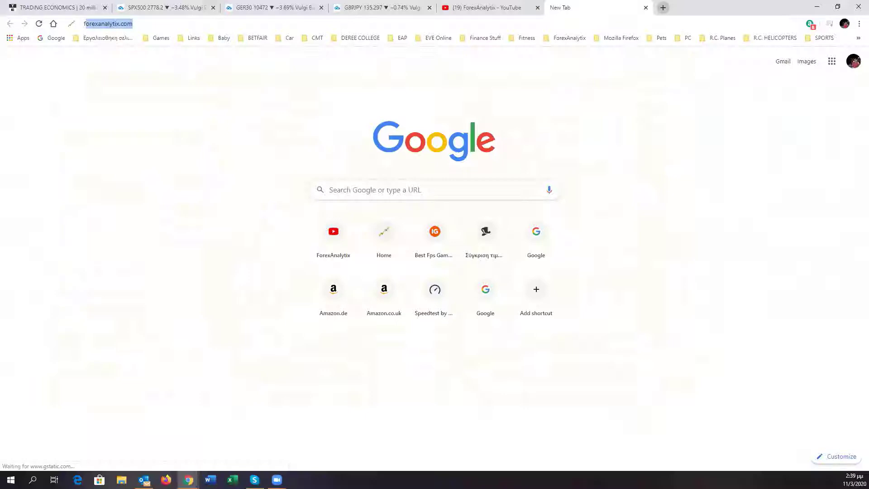
- Load forexanalytix.com's Reimbursement Program page and briefly highlight the free consultation line
key("Return")
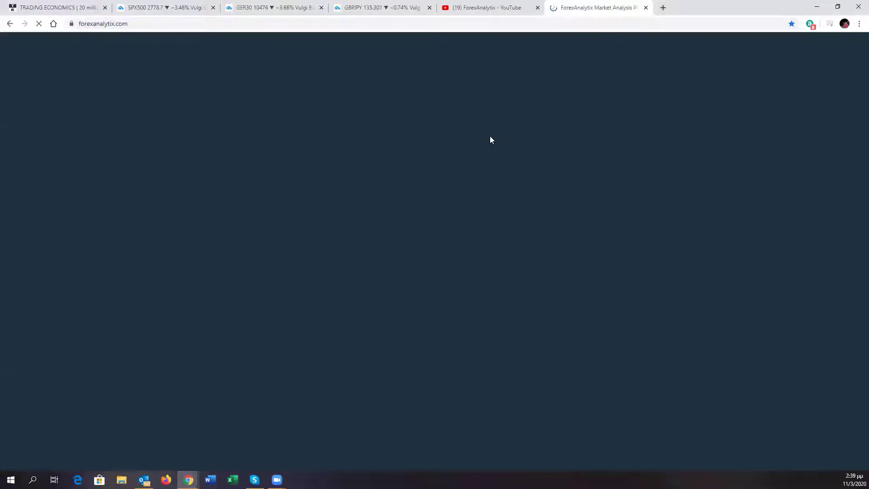
left_click(652, 75)
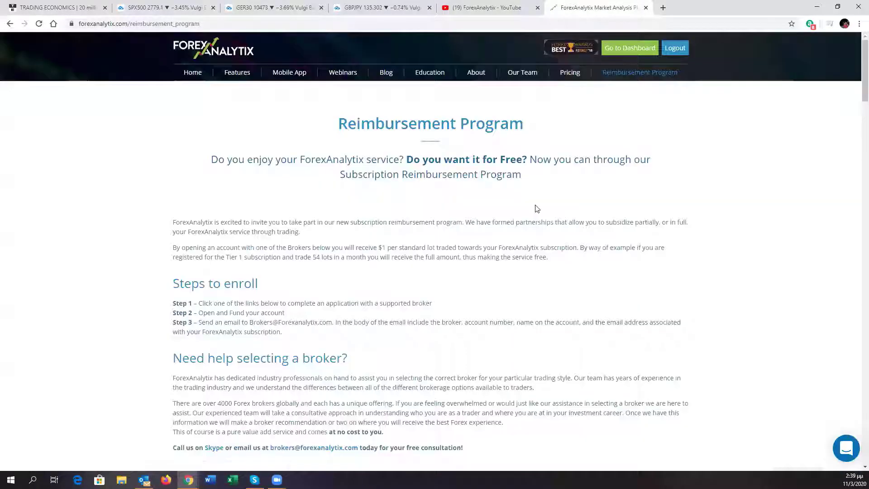
scroll(536, 209, "down", 1)
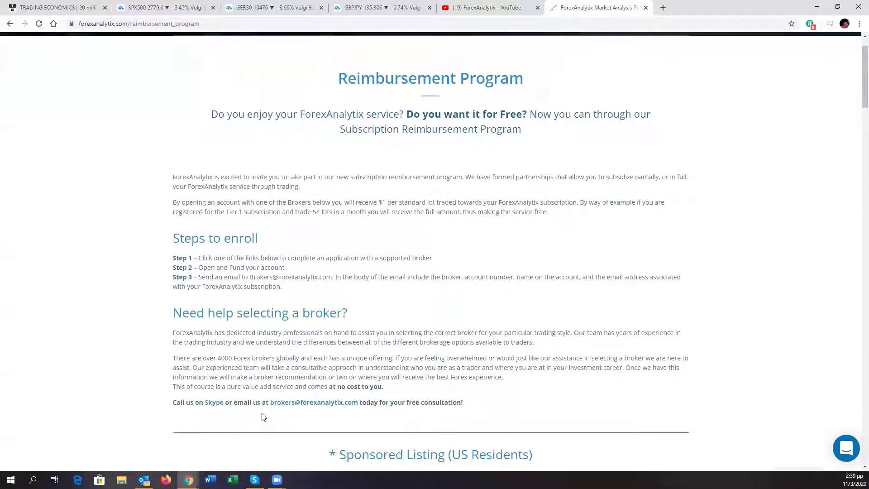
left_click_drag(201, 401, 378, 402)
left_click(364, 375)
scroll(446, 267, "up", 1)
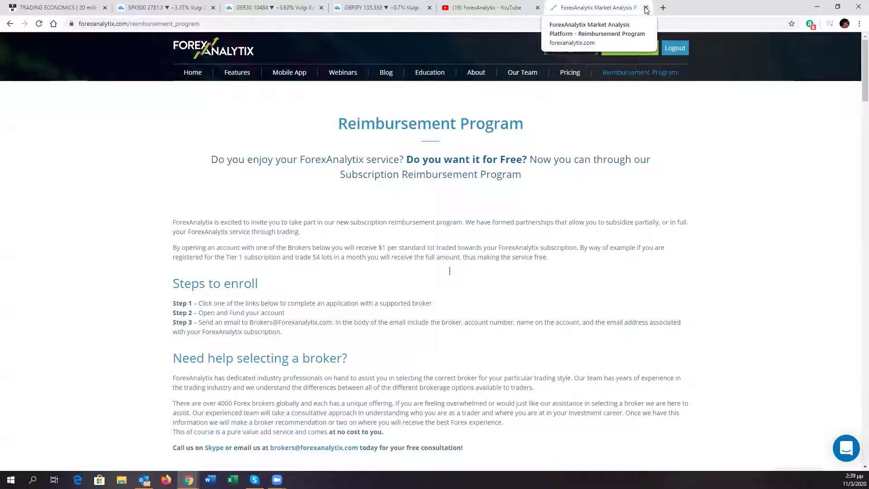
- Close the ForexAnalytix tab to return to the six-chart daily TradingView layout
left_click(646, 10)
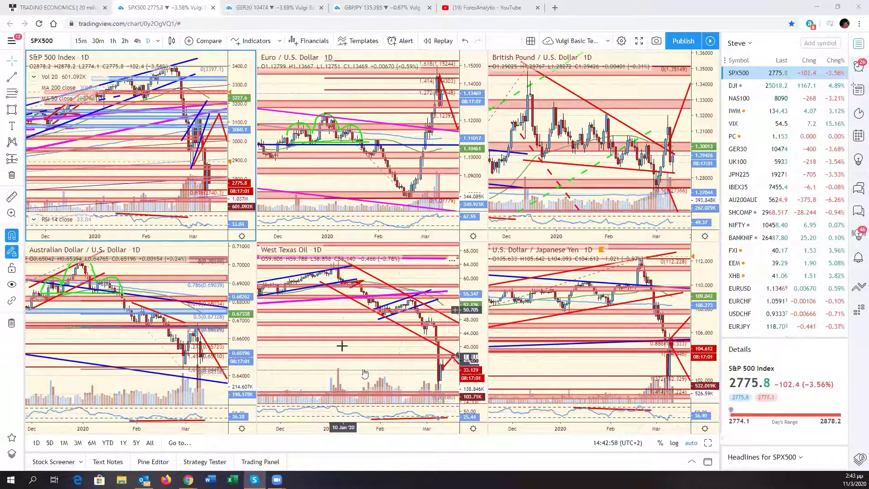
mouse_move(407, 415)
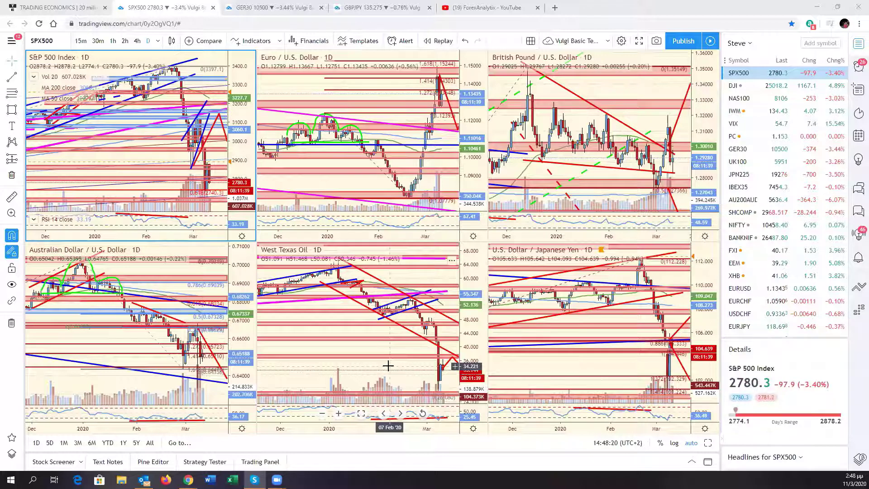
- Make EUR/USD, then USD/JPY, then West Texas Oil the active chart in the grid
left_click(447, 185)
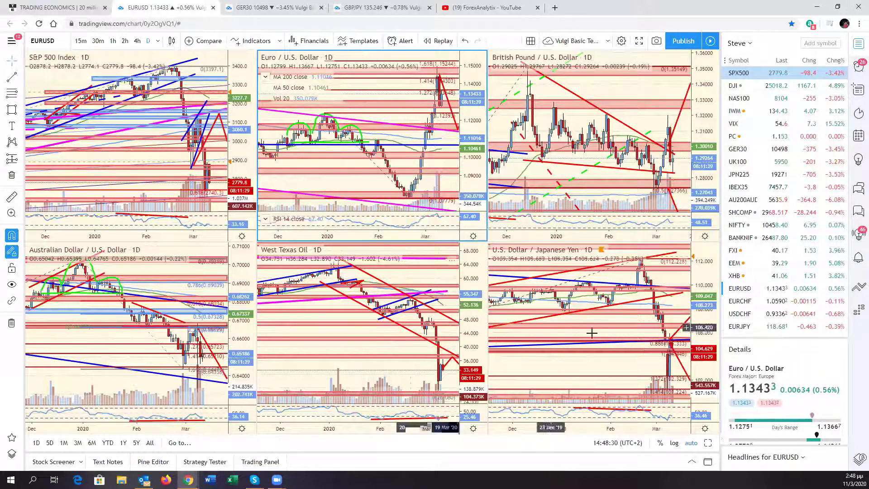
left_click(619, 357)
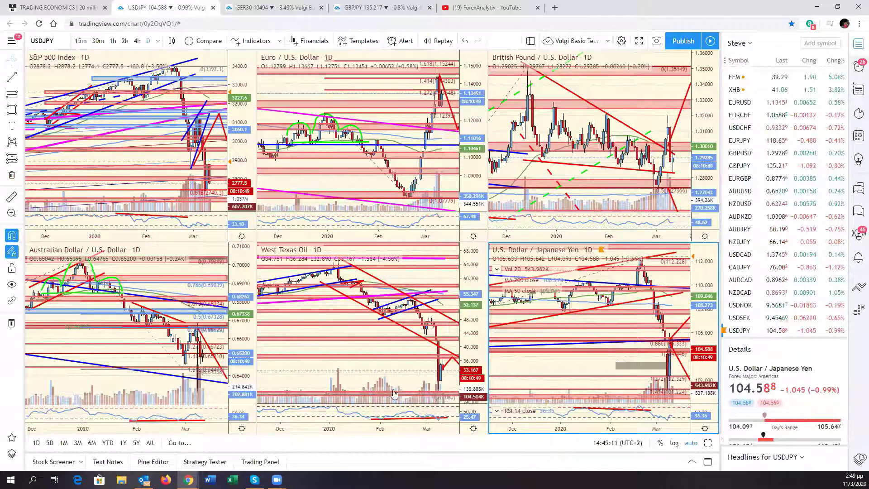
left_click(437, 272)
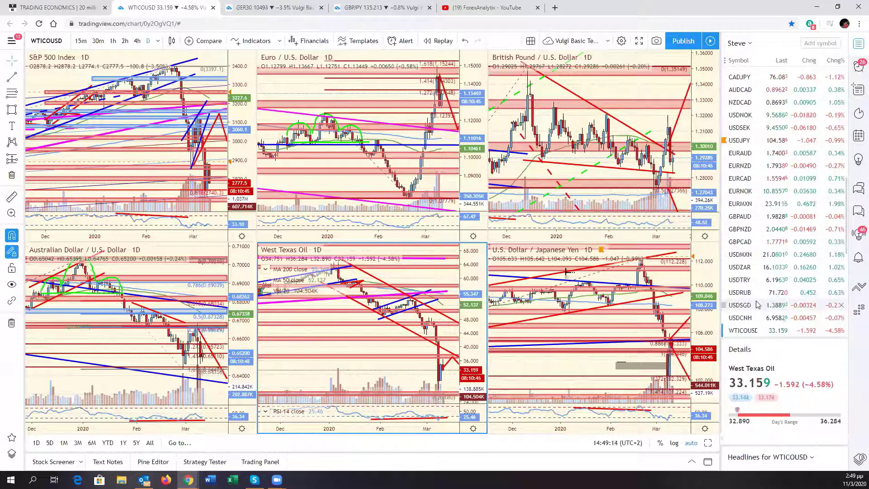
scroll(779, 299, "down", 4)
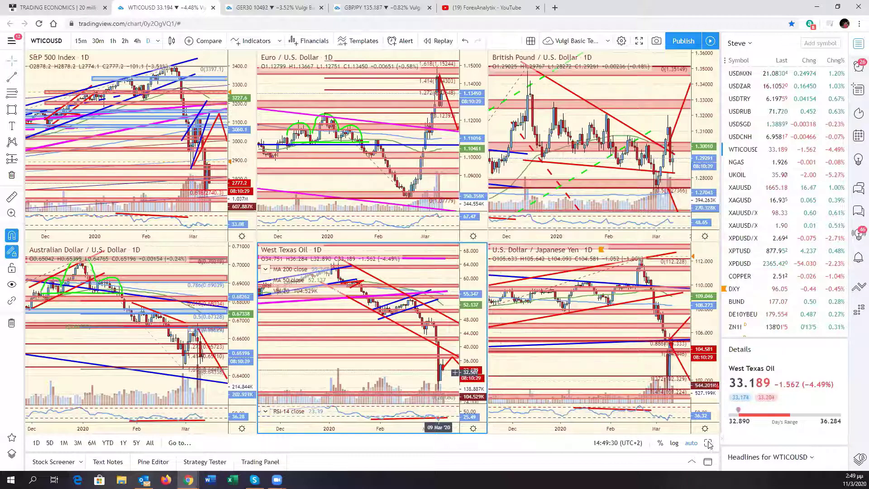
- Maximize the WTICOUSD chart with Alt+Enter and zoom out to 2014 history, then back in
key("alt+Return")
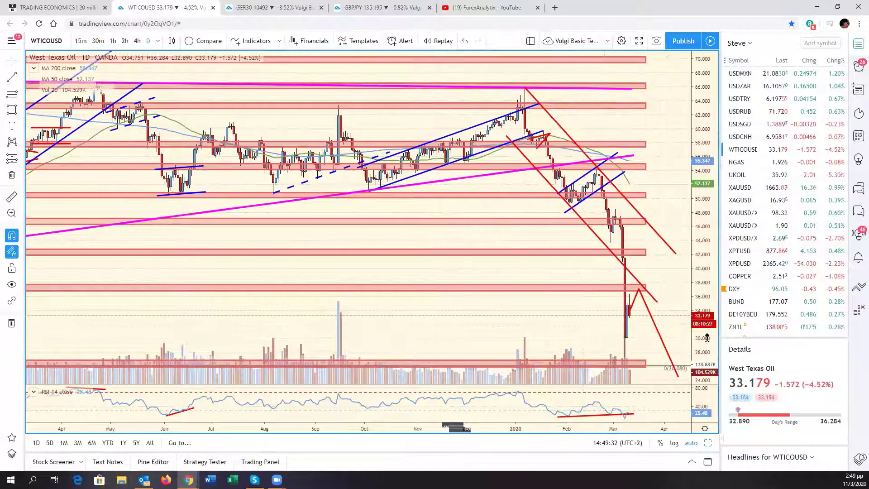
scroll(639, 360, "down", 3)
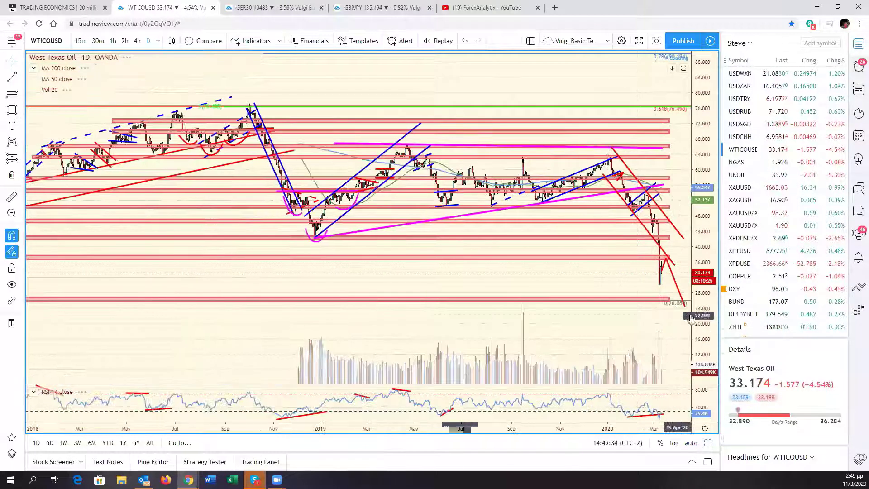
scroll(625, 331, "down", 5)
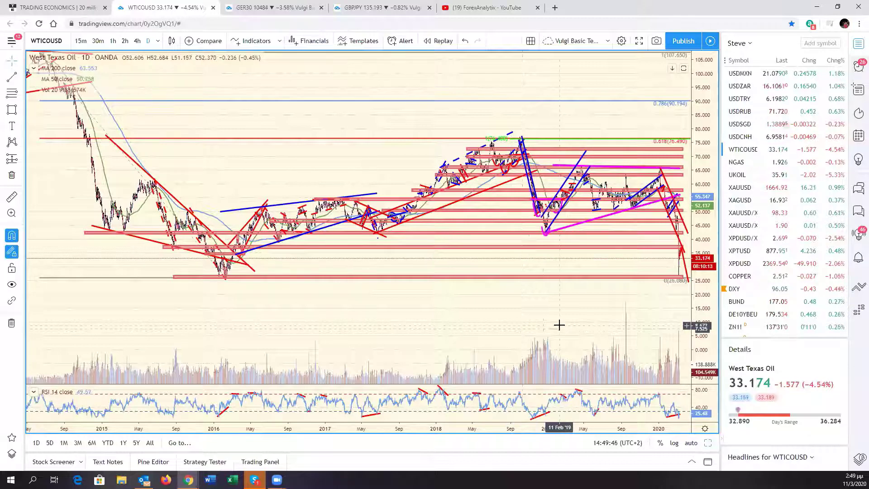
scroll(559, 325, "up", 8)
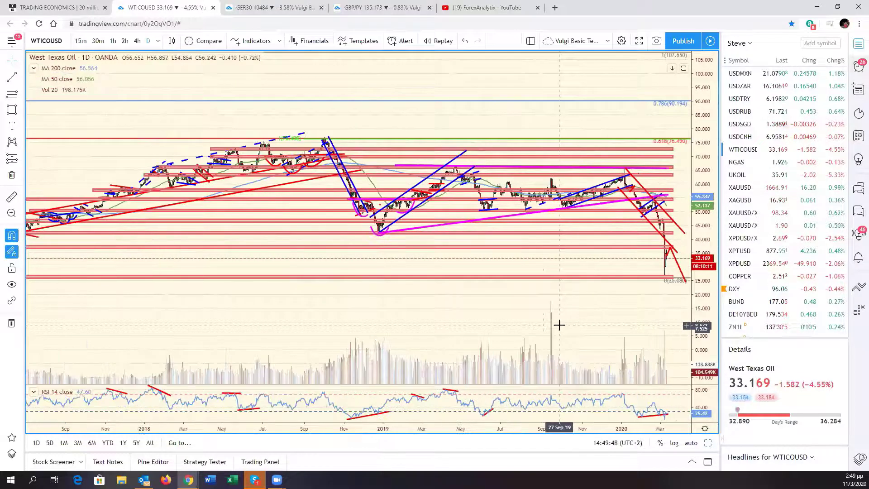
scroll(559, 325, "up", 2)
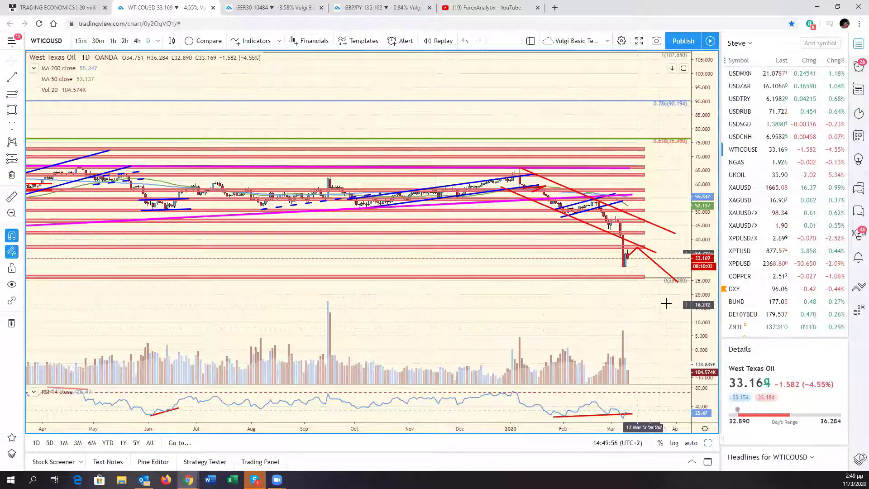
scroll(635, 300, "right", 2)
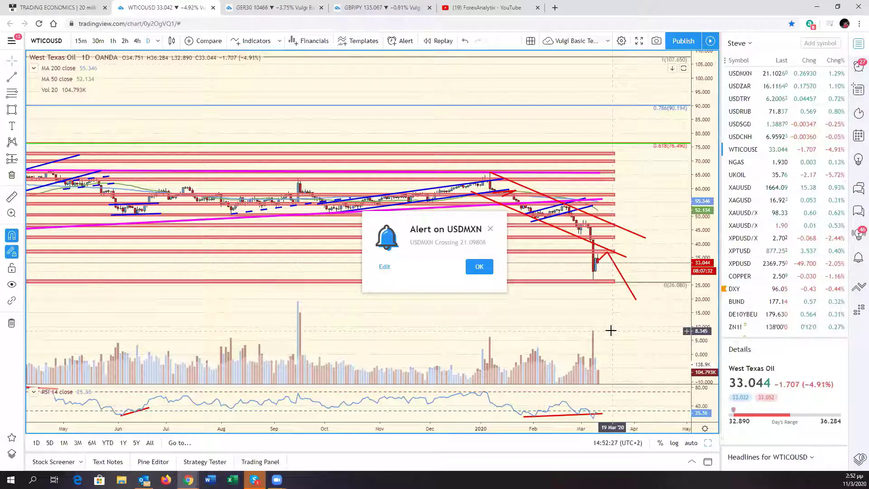
- Dismiss the 'Alert on USDMXN' popup and scroll the watchlist up toward the other FX pairs
left_click(478, 266)
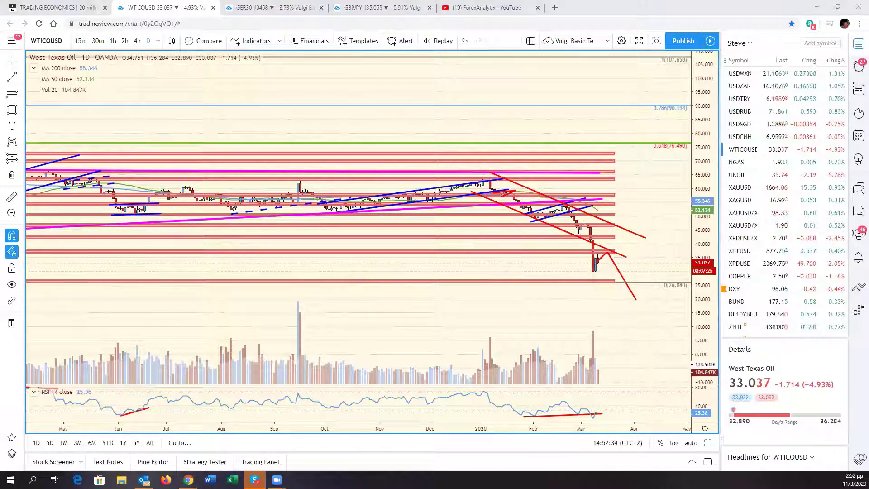
key("alt+Tab")
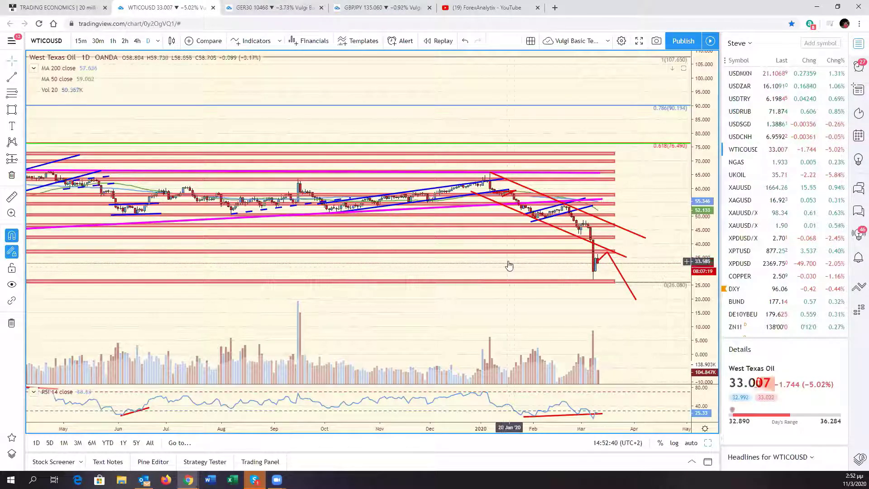
scroll(749, 181, "up", 2)
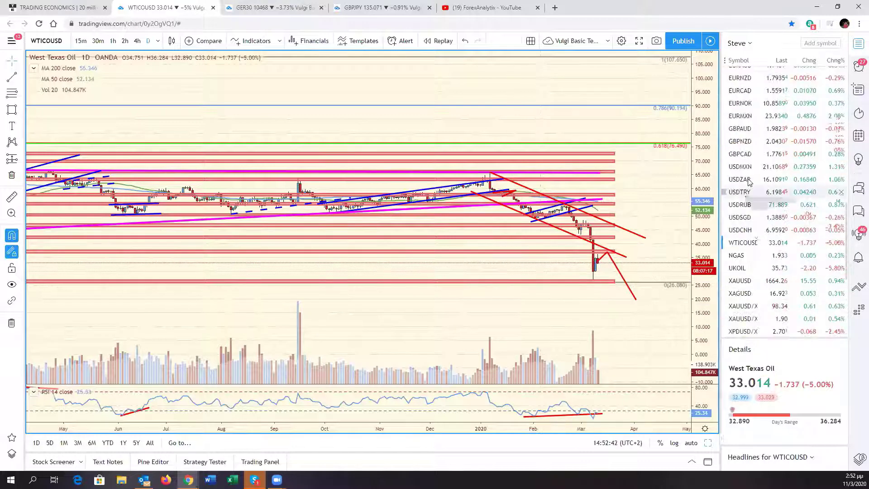
scroll(749, 181, "up", 3)
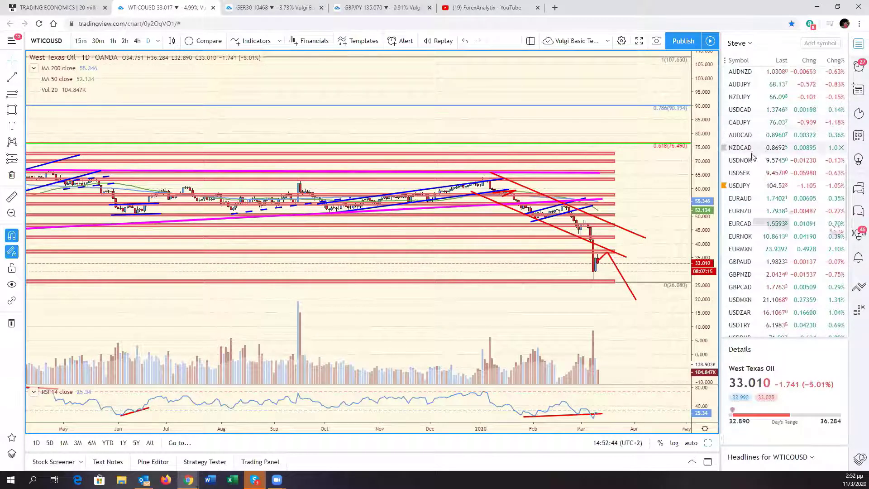
- Load the USD/NOK daily chart and zoom in and out to frame its drawn zones
left_click(753, 158)
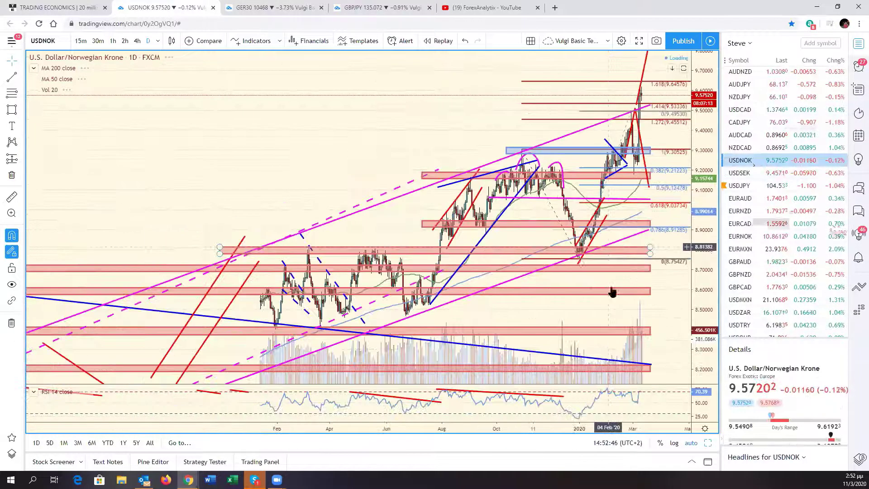
scroll(612, 291, "down", 6)
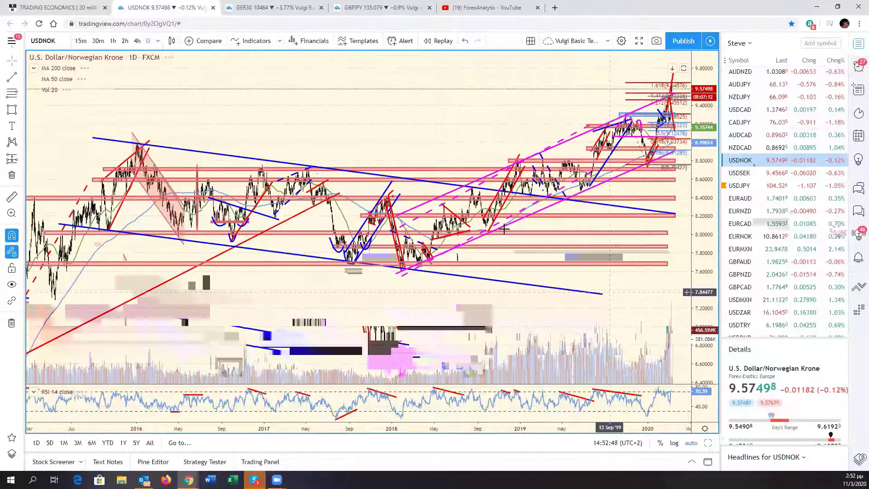
scroll(504, 230, "down", 2)
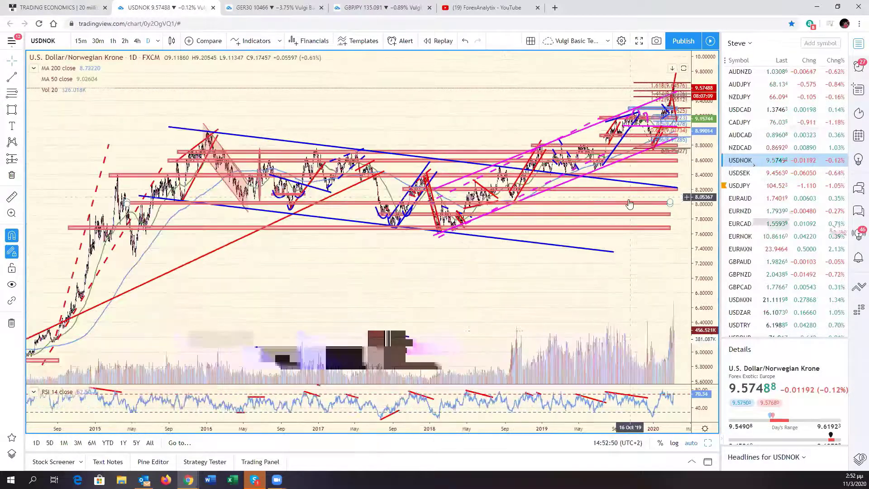
scroll(629, 203, "up", 6)
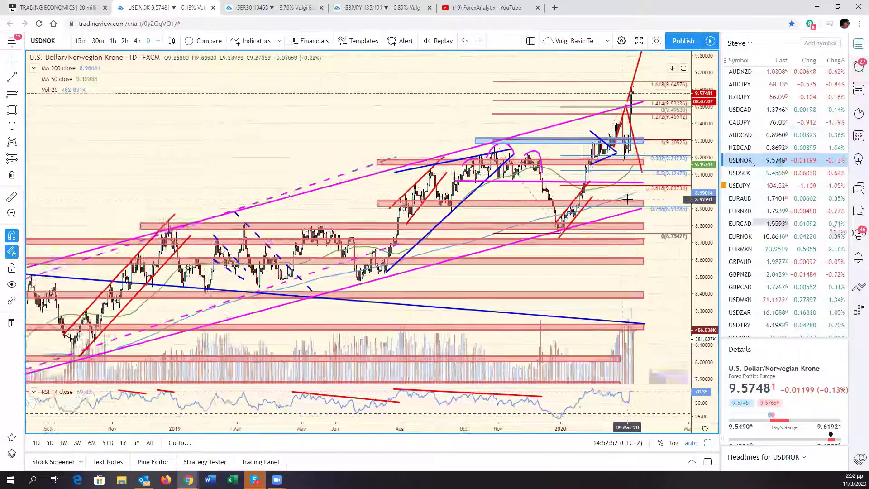
scroll(627, 199, "up", 1)
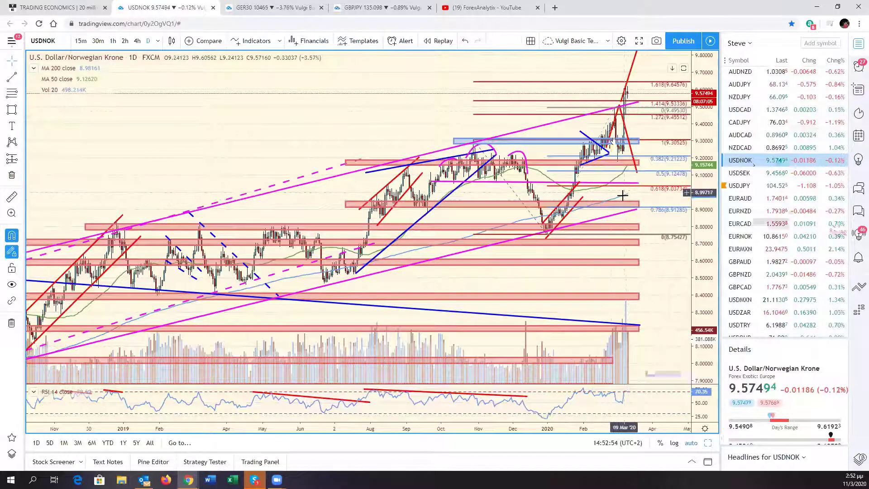
scroll(622, 195, "down", 5)
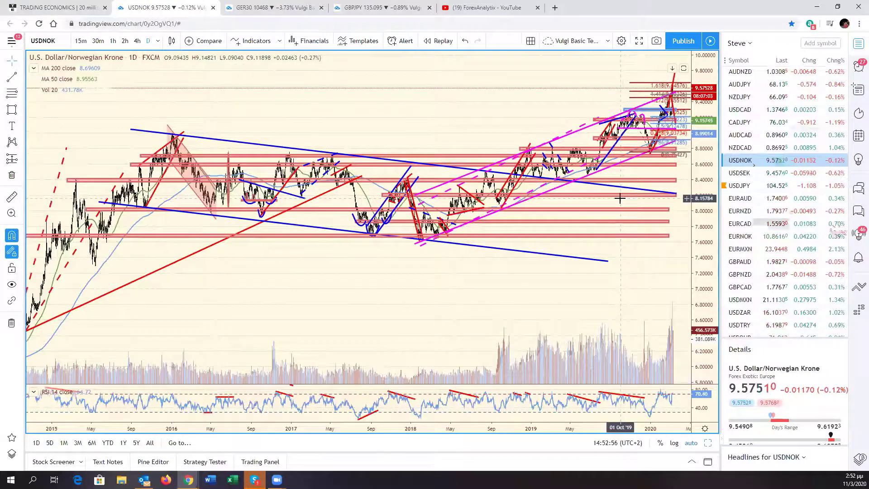
scroll(619, 198, "up", 6)
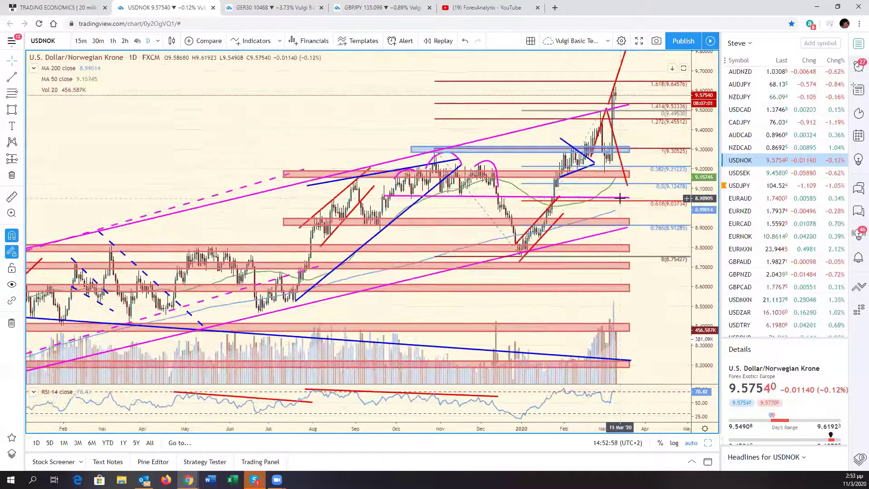
scroll(620, 198, "up", 2)
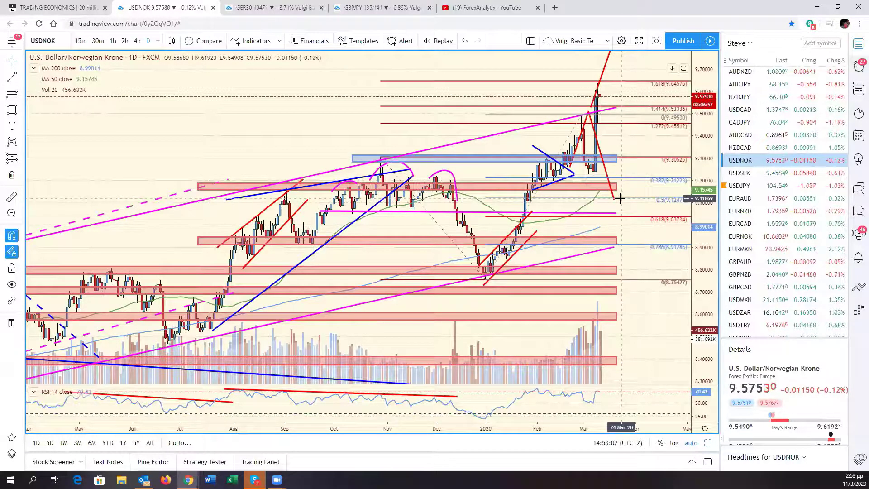
scroll(620, 197, "down", 5)
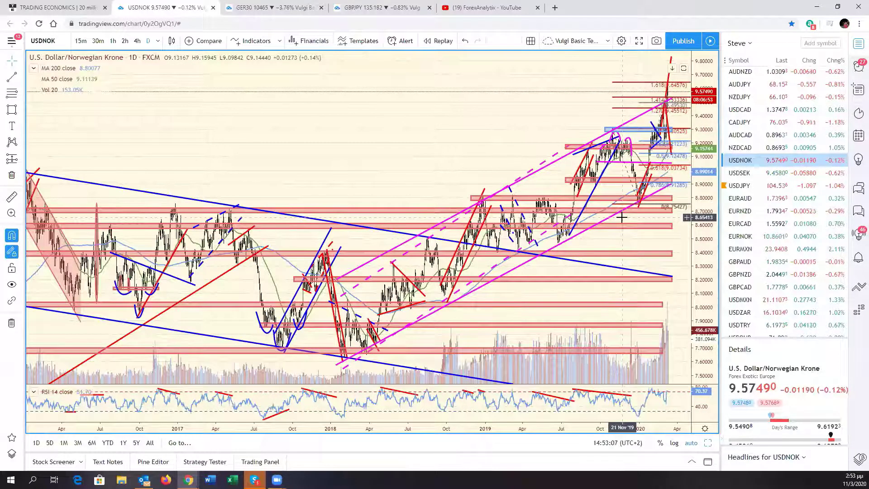
scroll(621, 217, "up", 5)
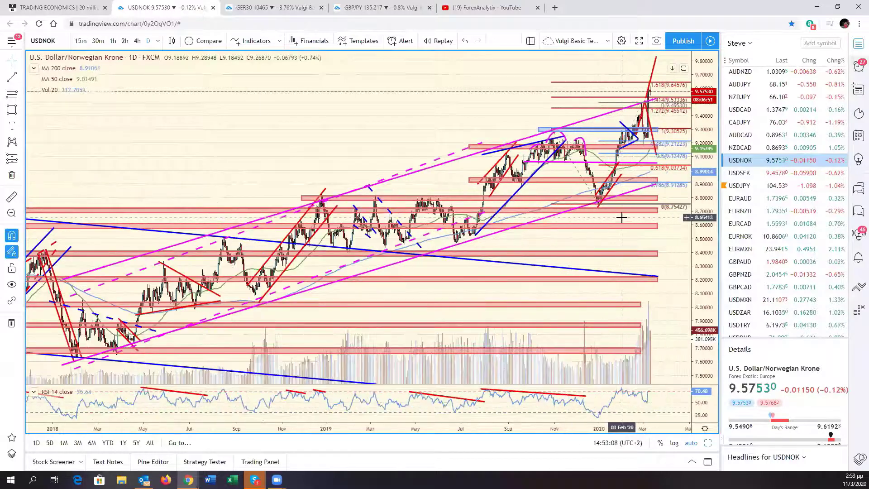
scroll(621, 217, "up", 1)
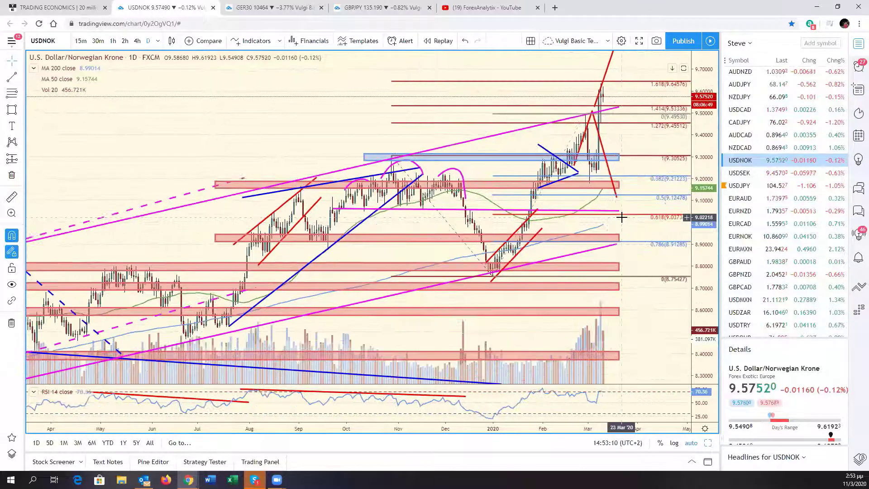
scroll(596, 207, "up", 1)
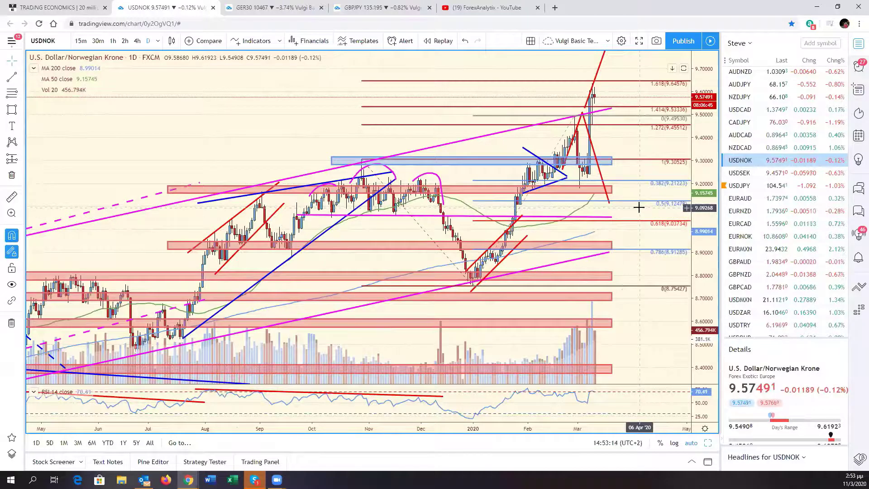
- Compress the USD/NOK price scale so the bottom red zone rectangle fits on screen
left_click_drag(713, 187, 711, 317)
left_click(614, 365)
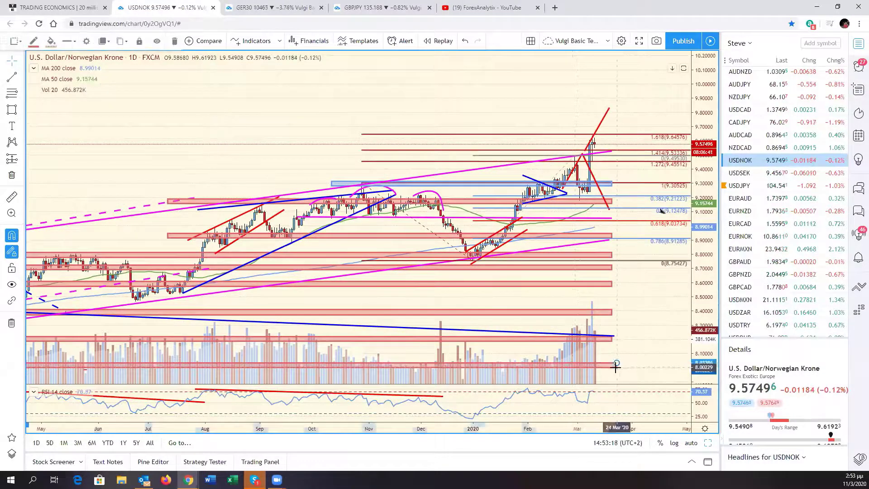
left_click(639, 352)
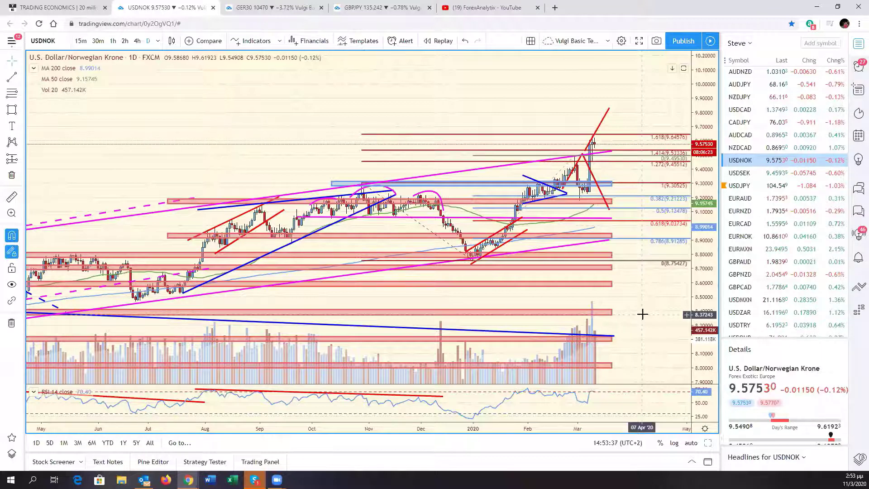
- Google 'norway population' in a new tab and highlight the 5.368 million figure for 2020
left_click(554, 7)
type("norway popu")
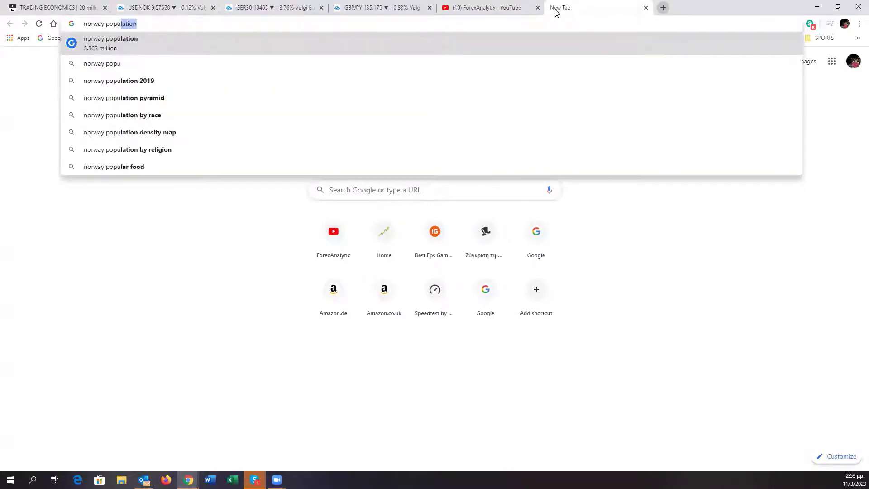
key("Return")
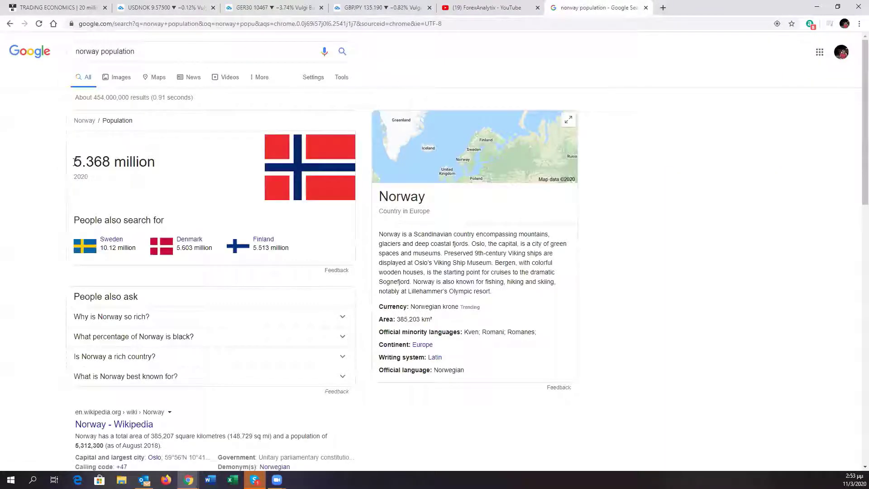
left_click_drag(74, 161, 112, 161)
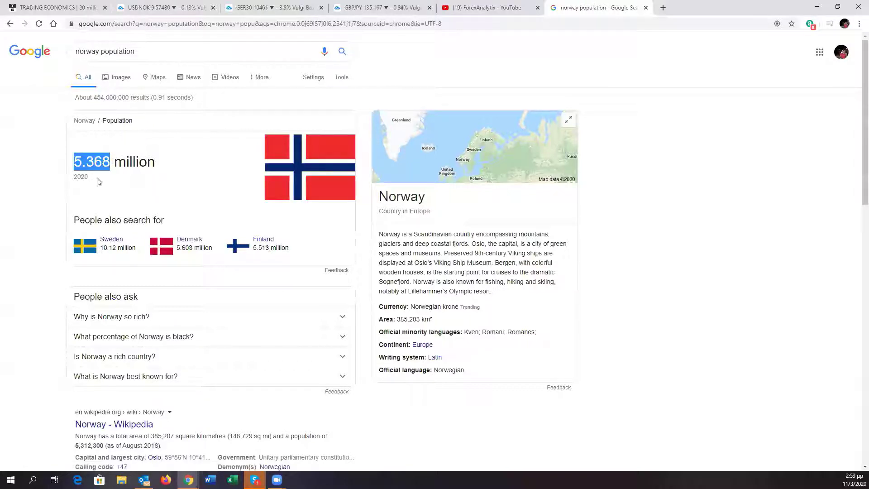
left_click(77, 166)
left_click_drag(77, 165, 112, 164)
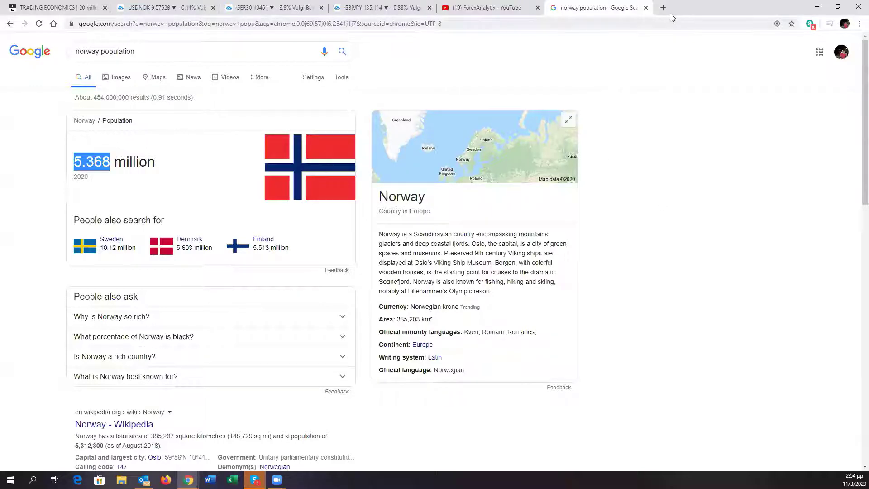
- Close the search tab, return to the USDNOK chart and compress its price scale
left_click(646, 7)
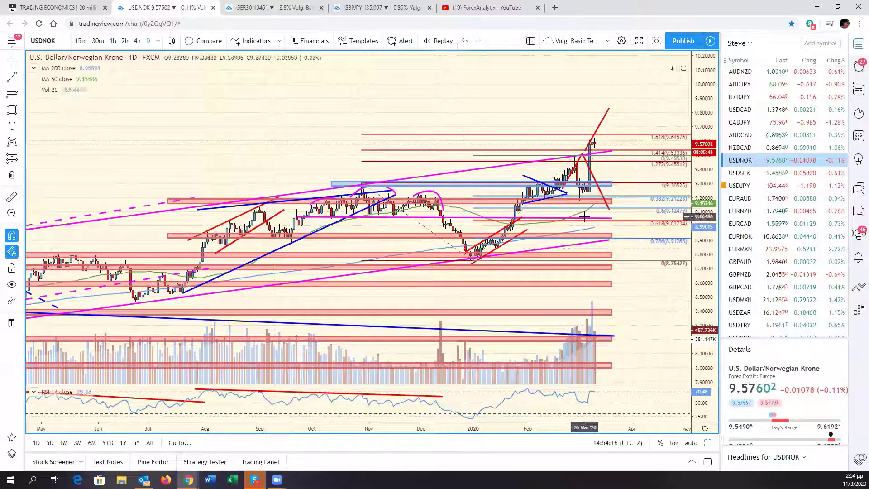
scroll(662, 268, "down", 10)
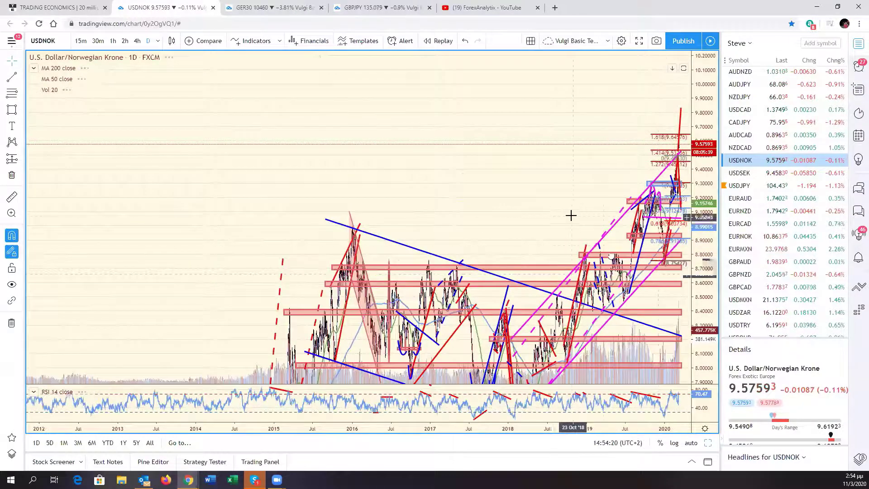
scroll(569, 217, "up", 5)
scroll(522, 209, "down", 5)
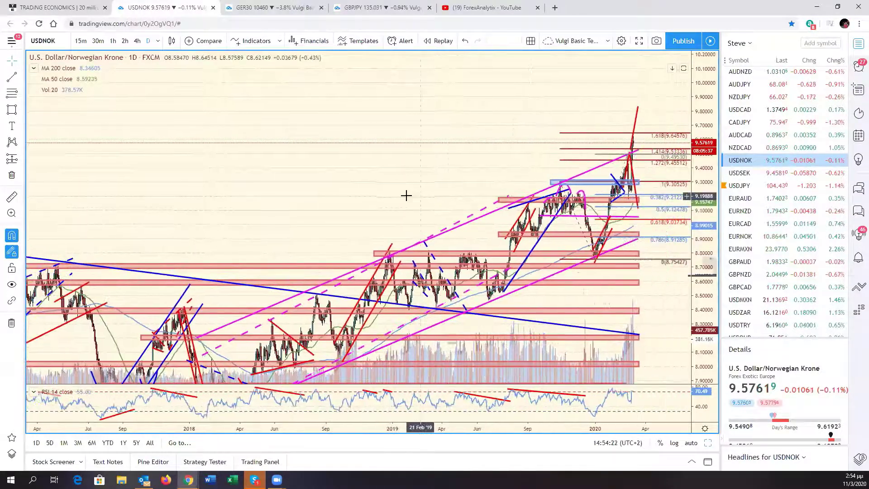
scroll(413, 216, "up", 5)
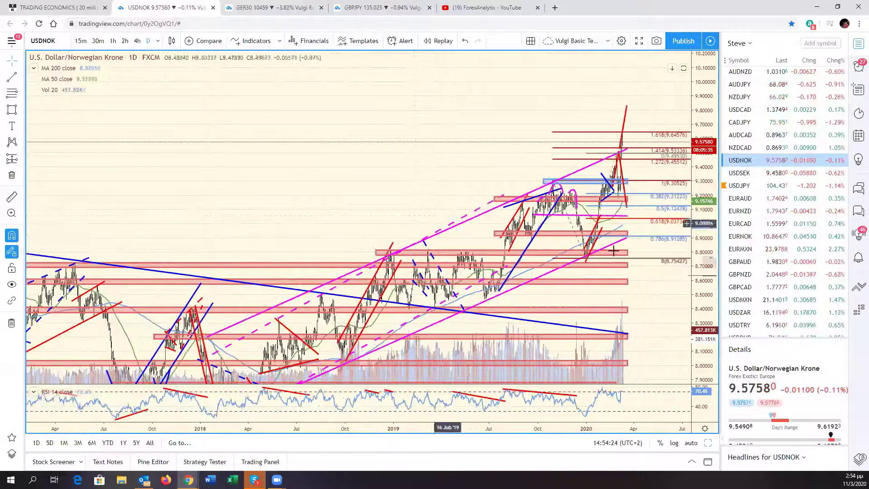
left_click_drag(706, 312, 709, 329)
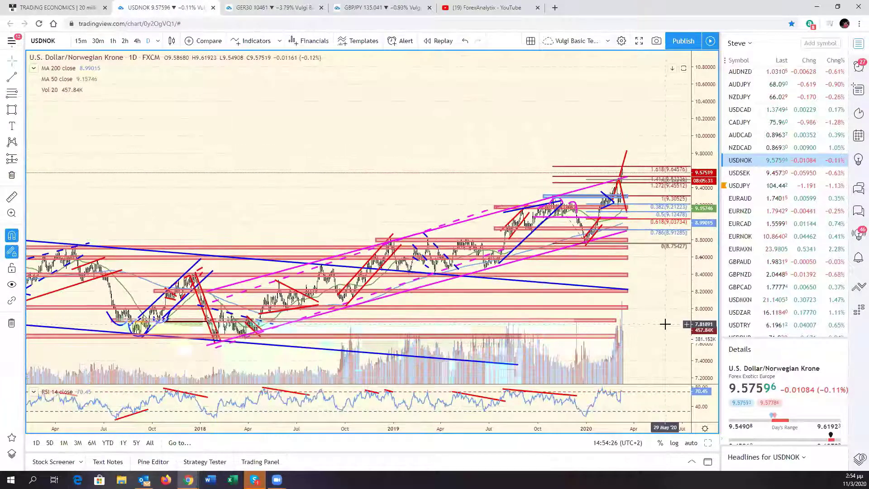
- Auto-fit the USDNOK price scale, pan to show April 2019 onward, and compress the scale again
scroll(664, 324, "up", 3)
scroll(664, 324, "up", 4)
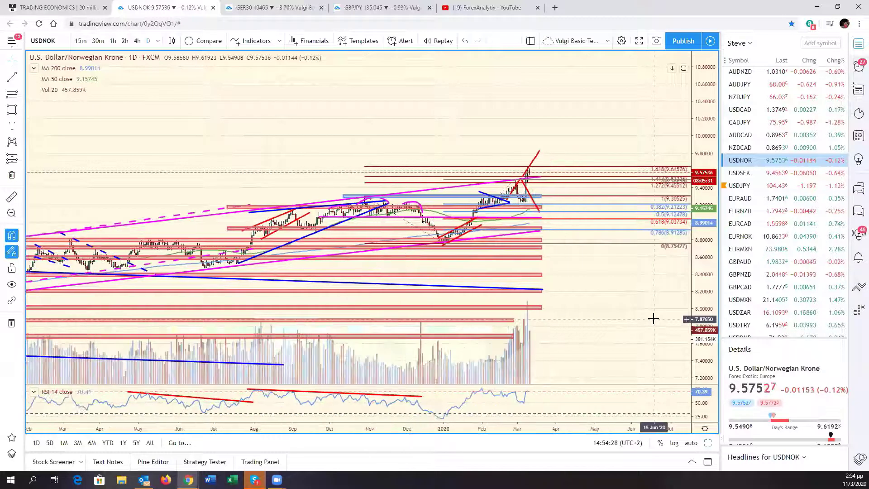
scroll(653, 318, "up", 2)
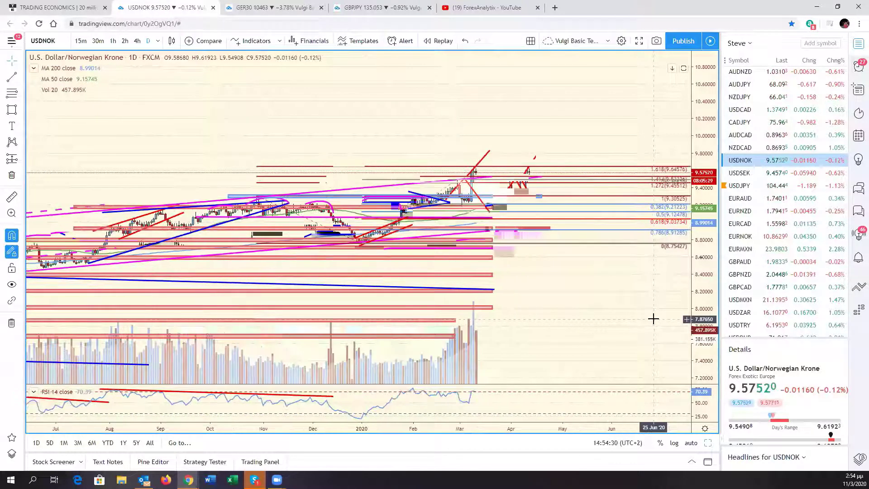
left_click(691, 444)
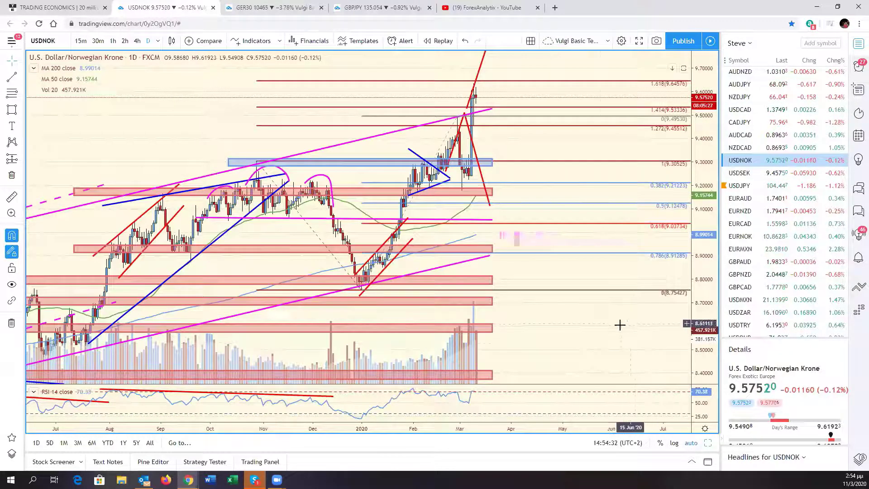
left_click_drag(644, 355, 738, 364)
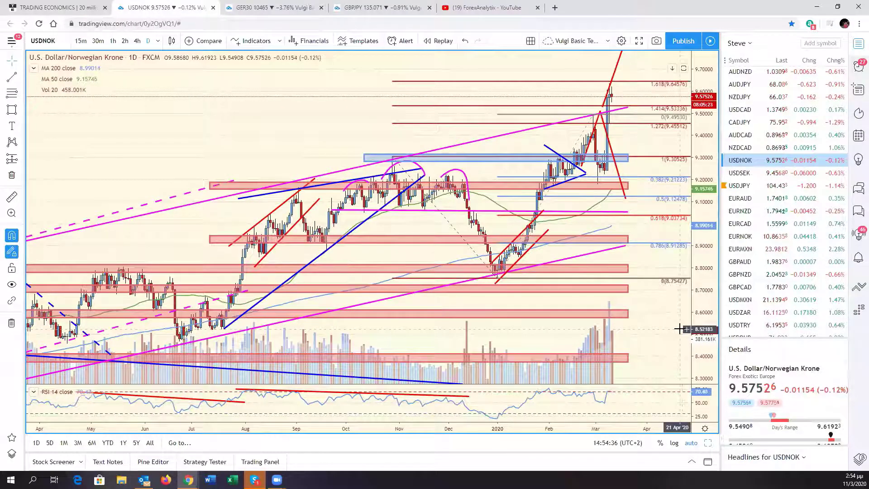
left_click_drag(701, 317, 701, 326)
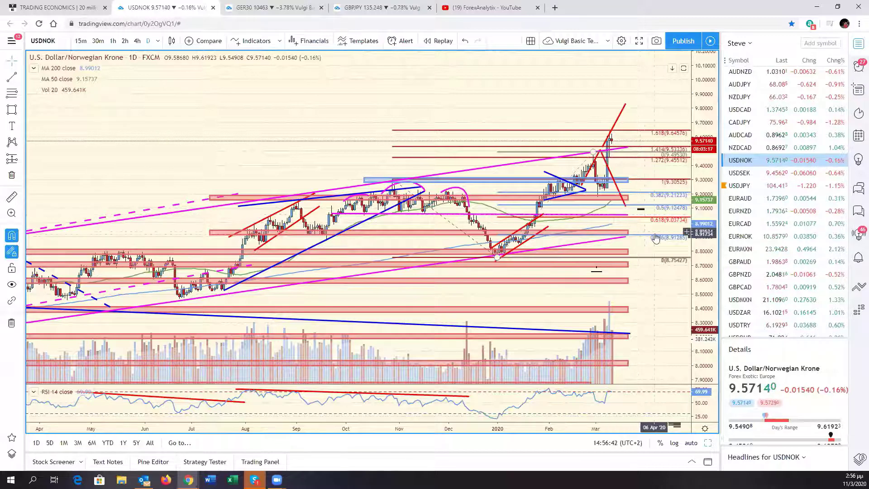
- Delete the 0.382–0.786 Fibonacci retracement from USDNOK and pan back to older history
left_click(654, 207)
key("Delete")
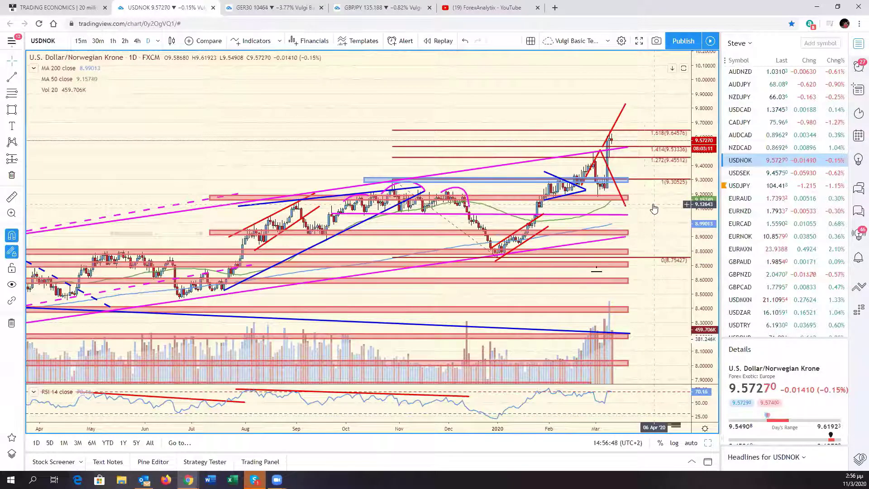
left_click_drag(654, 205, 711, 195)
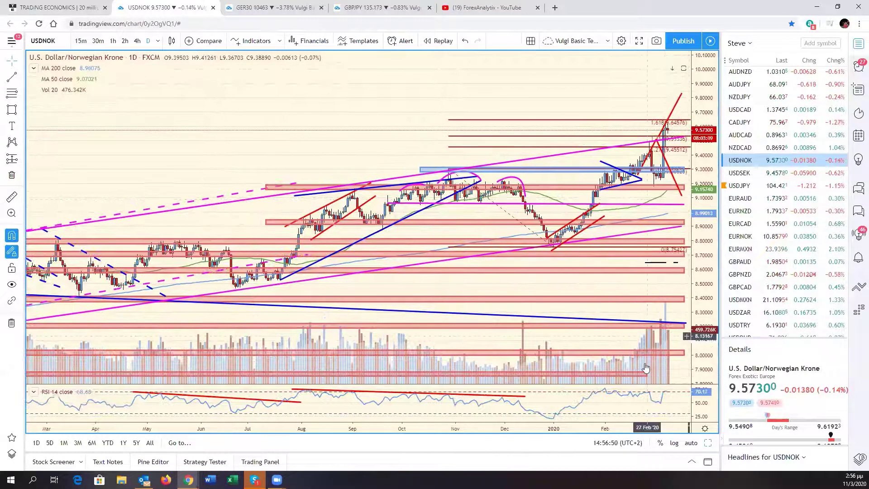
- Load USDCAD from the watchlist, zoom out to 2016, and compress its price scale
left_click(742, 110)
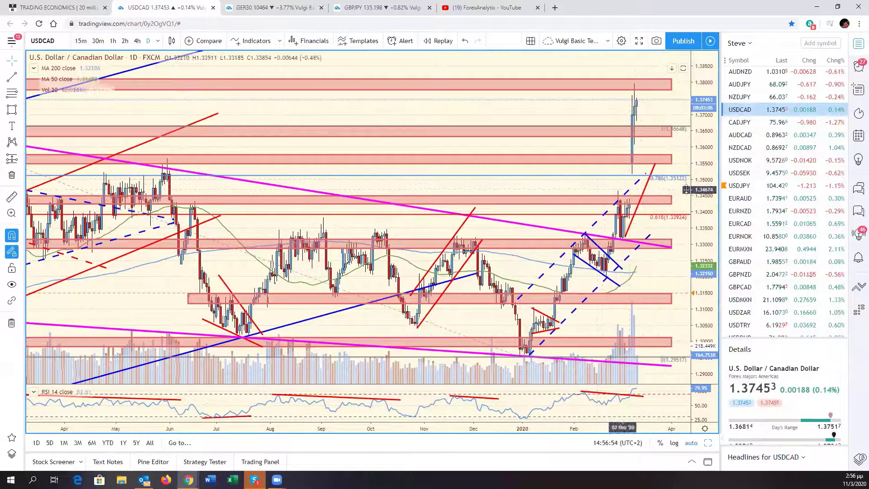
scroll(686, 189, "down", 5)
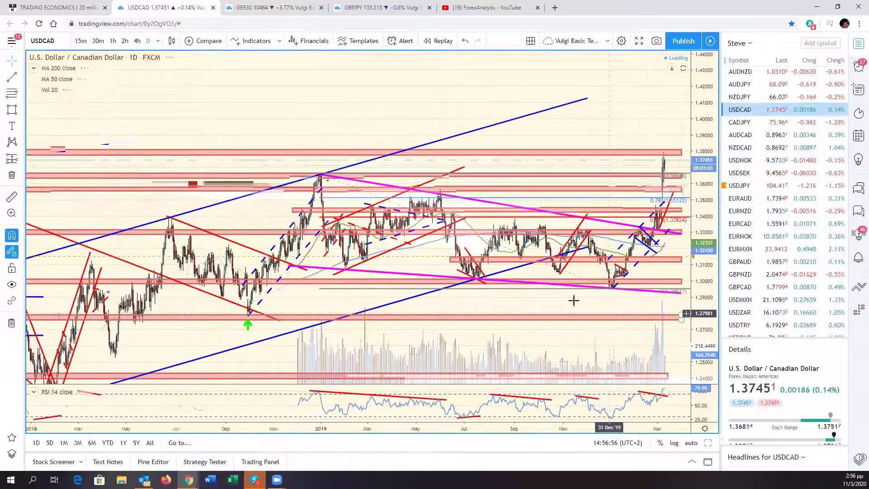
scroll(589, 335, "down", 2)
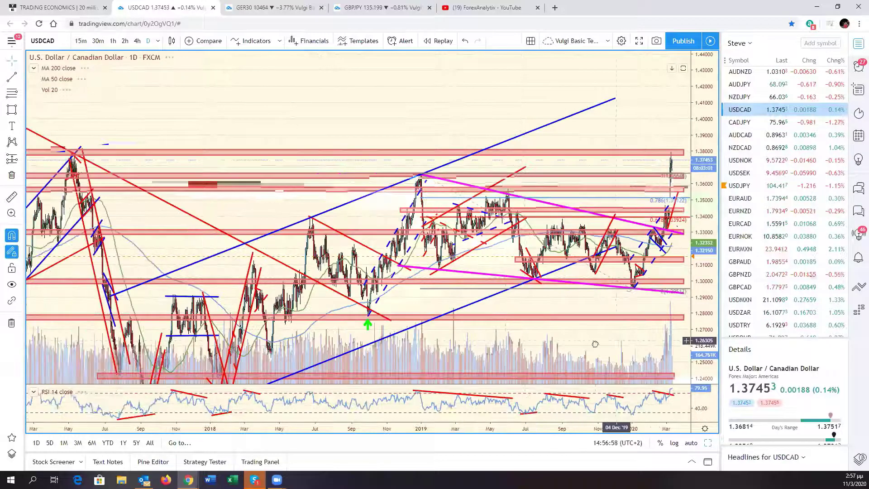
scroll(595, 344, "down", 4)
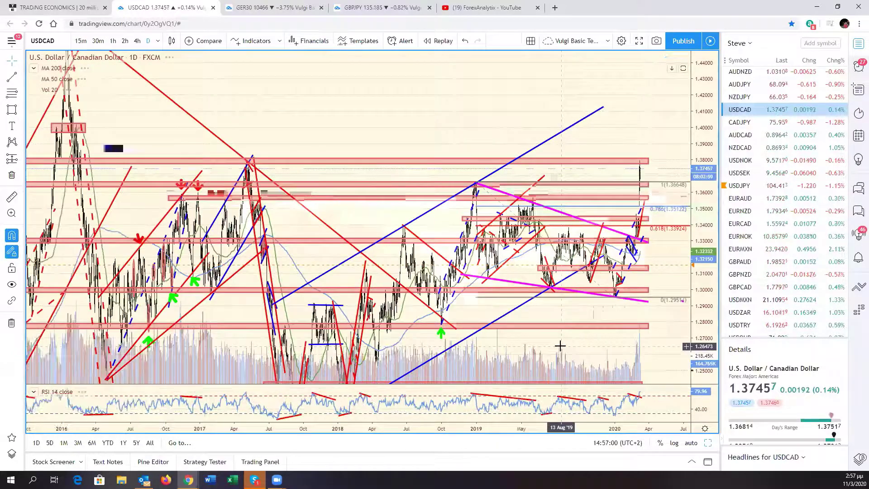
scroll(559, 346, "up", 3)
scroll(560, 345, "up", 3)
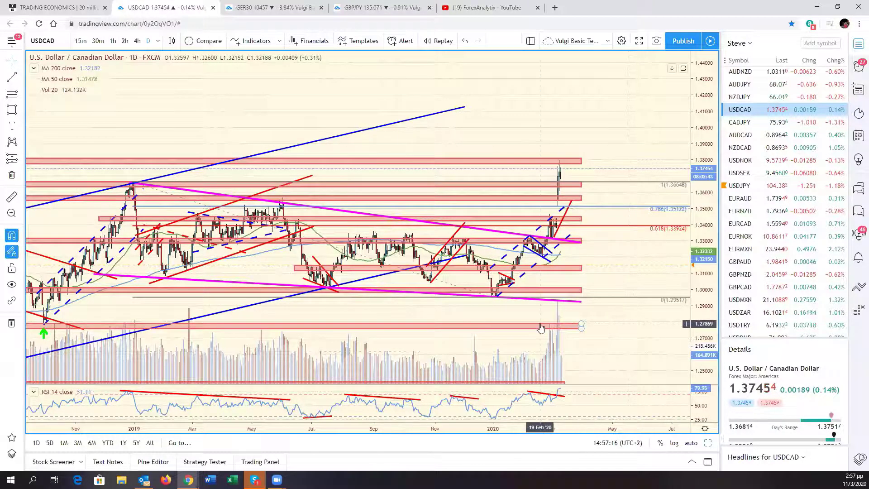
scroll(541, 327, "down", 3)
scroll(540, 327, "down", 2)
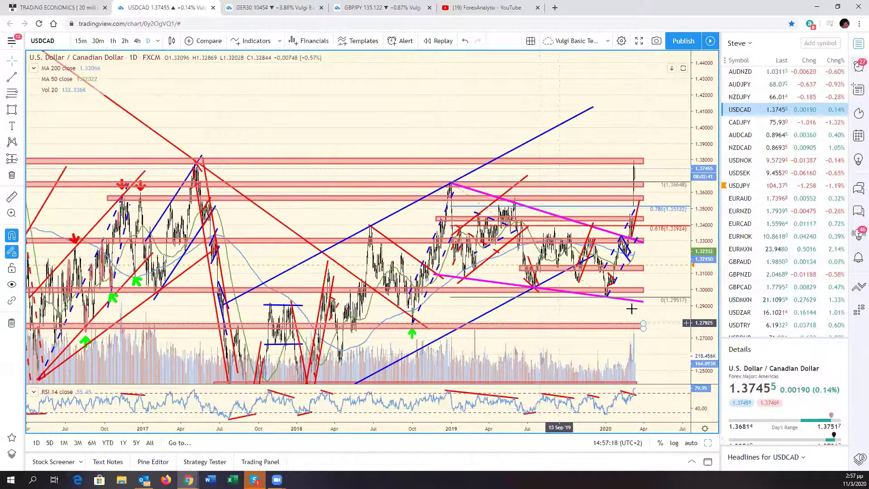
left_click_drag(710, 307, 708, 338)
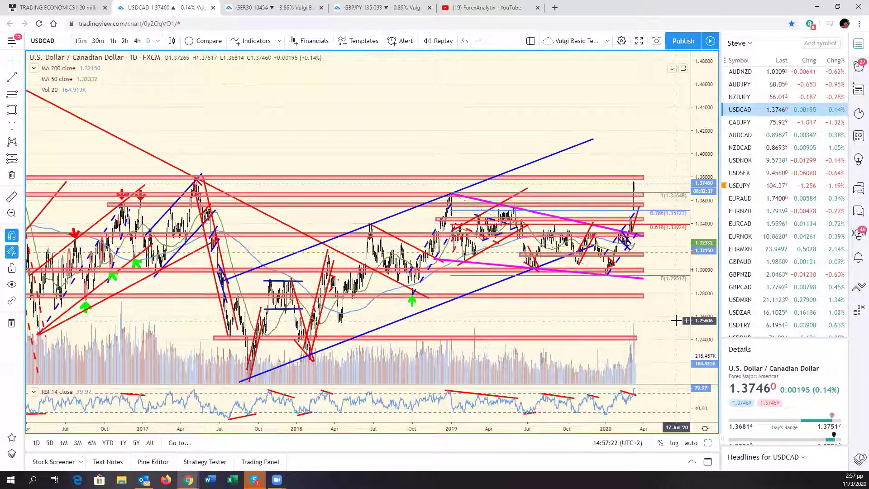
- Apply the Vulgi 2 Extensions template to the USDCAD Fibonacci and fit the 1.272–1.618 levels
right_click(661, 198)
mouse_move(696, 203)
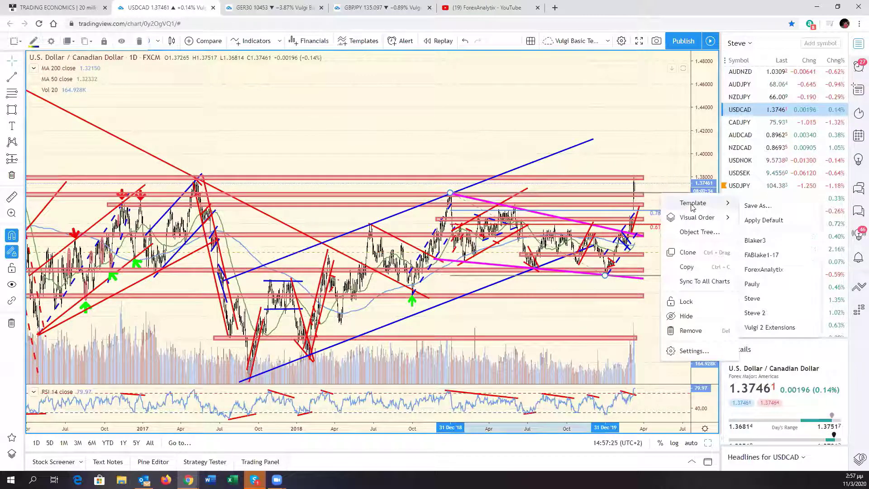
left_click(773, 330)
left_click_drag(700, 219, 702, 275)
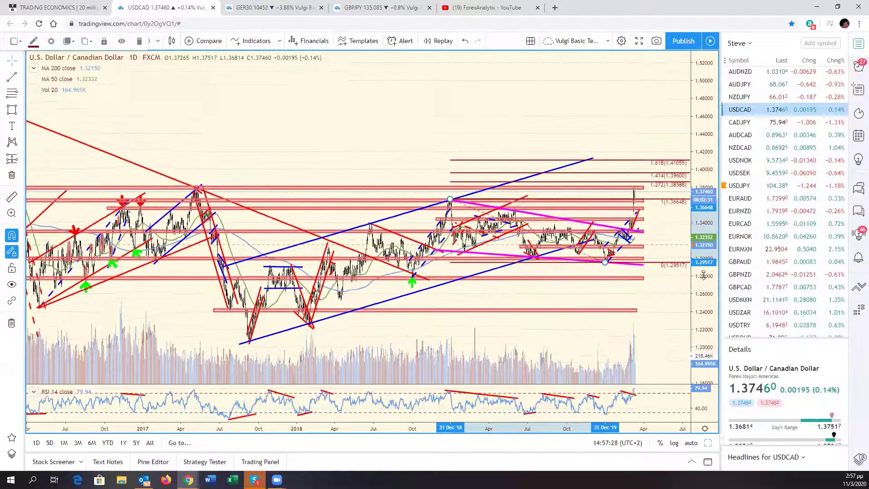
scroll(320, 214, "up", 3)
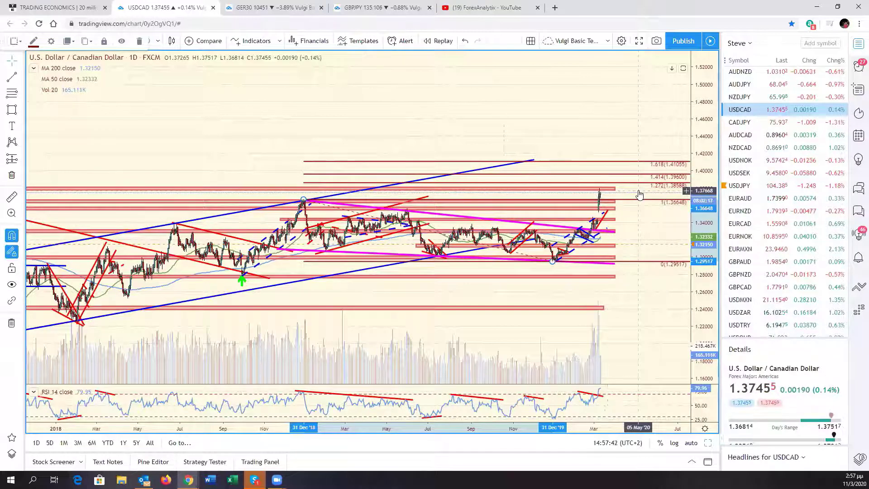
scroll(639, 195, "down", 3)
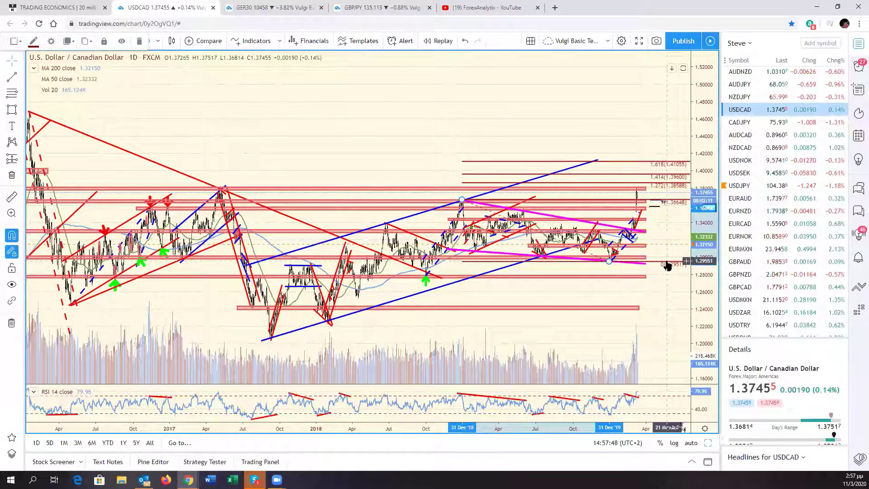
- Auto-fit the USDCAD price scale and reset the time range to March 2019–March 2020 with Alt+R
scroll(647, 251, "up", 3)
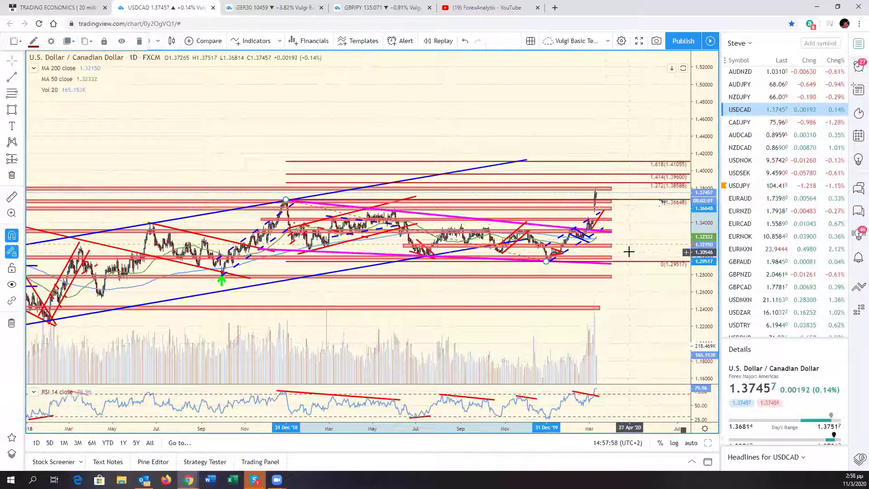
scroll(629, 251, "up", 5)
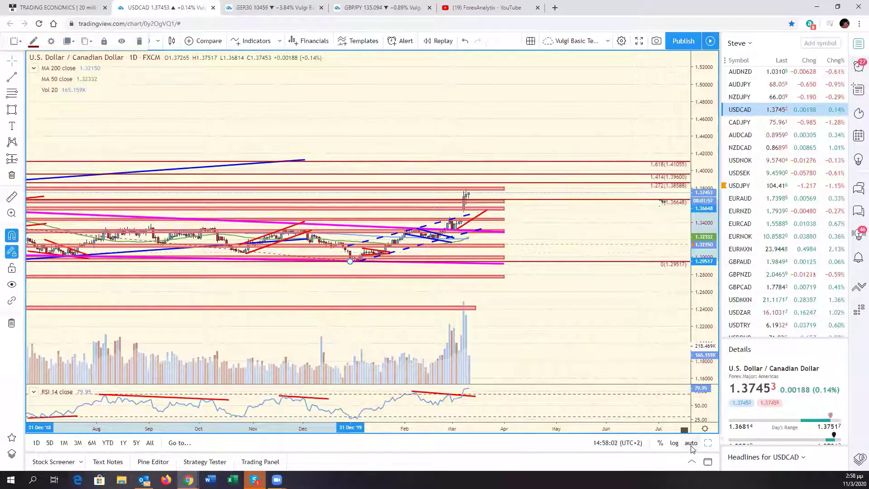
left_click(691, 443)
key("alt+r")
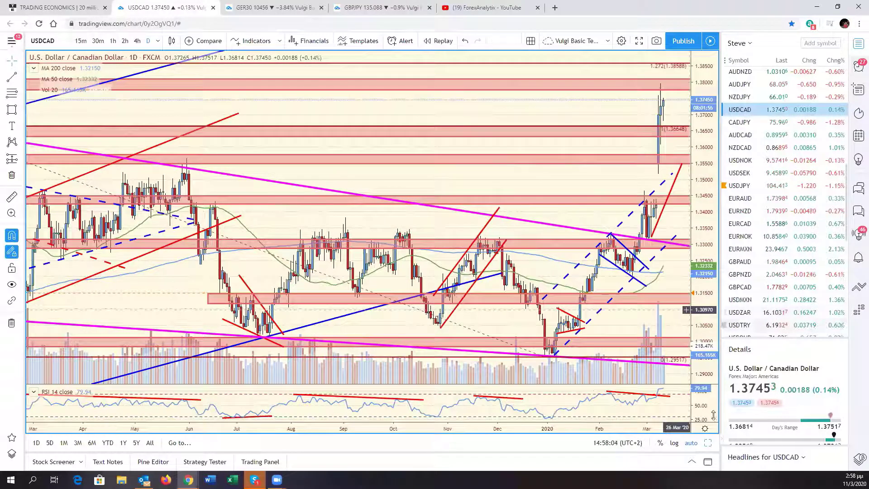
- Restore the six-chart grid, dismiss the SPX500 trend line alert, and make USD/CAD the active pane
left_click(708, 442)
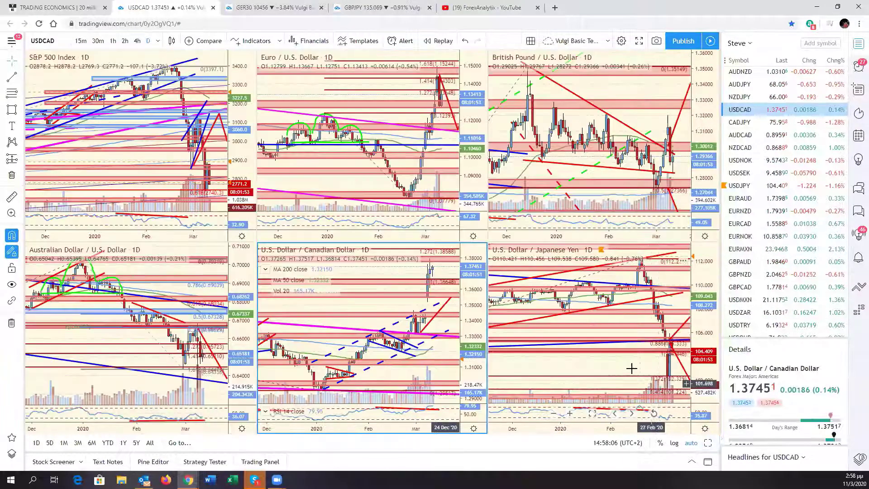
left_click(631, 369)
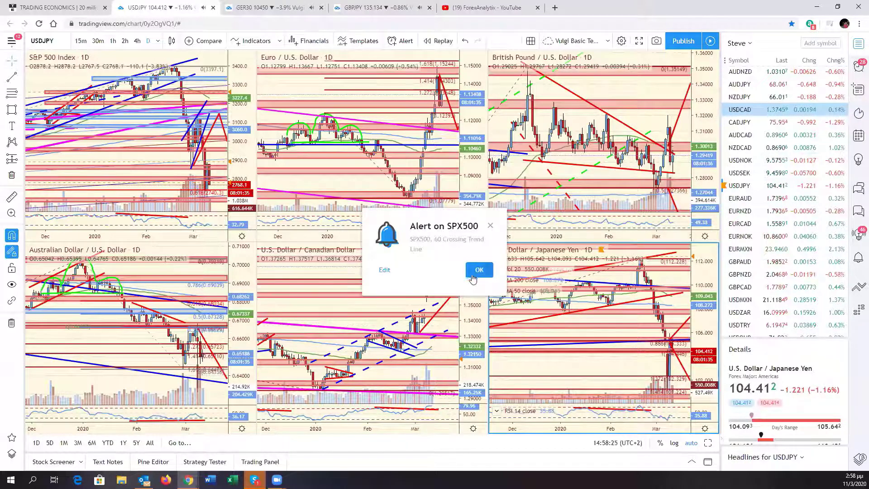
left_click(471, 272)
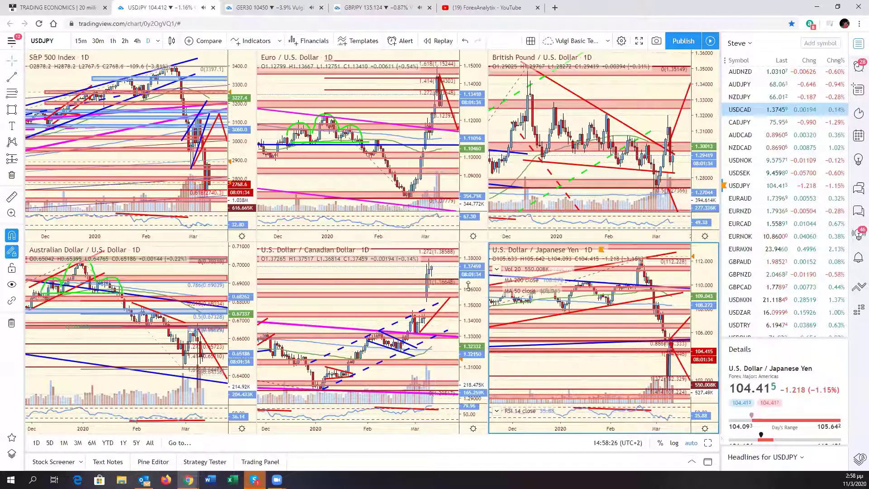
left_click(450, 326)
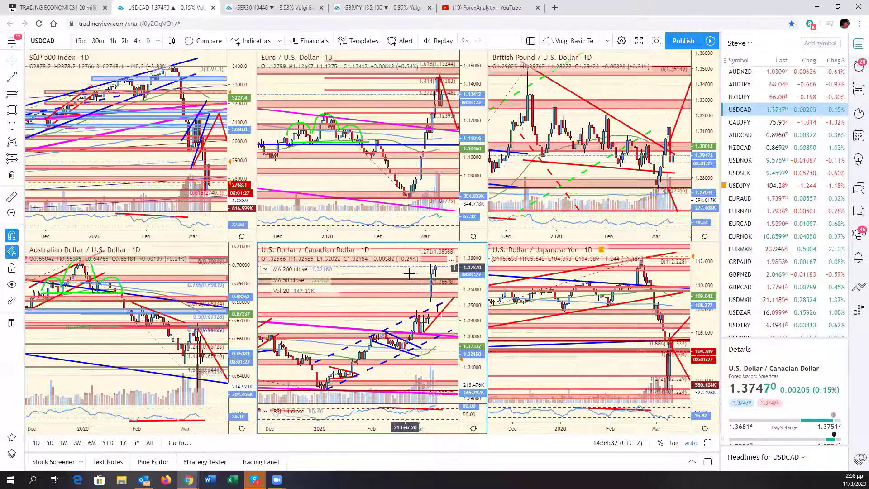
scroll(777, 206, "down", 10)
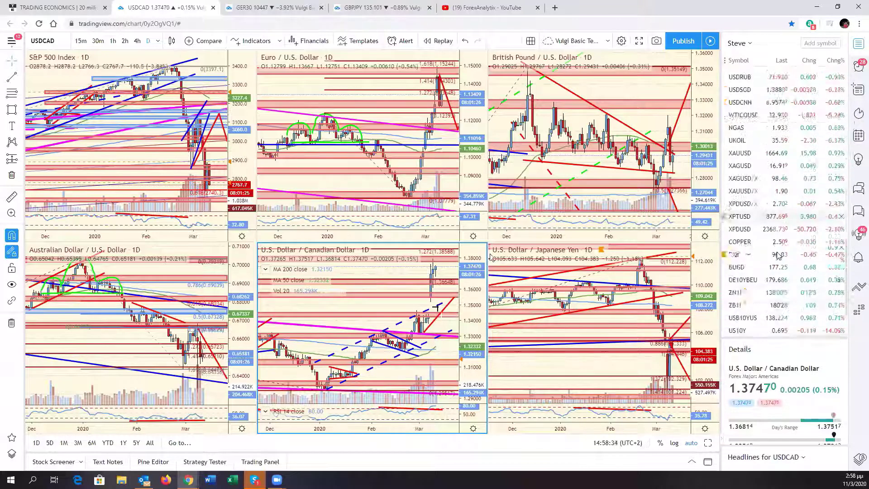
- Load Palladium (XPDUSD) full-size, pan for space after the latest bars, and dismiss the US10Y alert
left_click(766, 176)
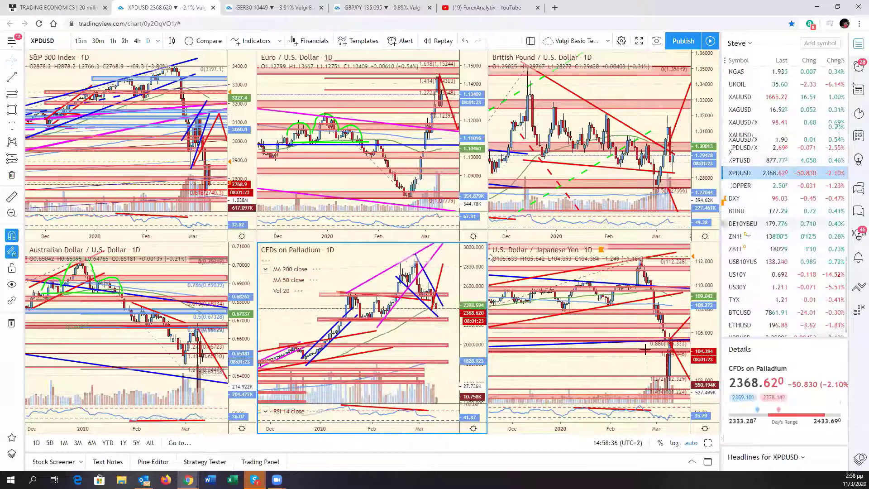
key("alt+Return")
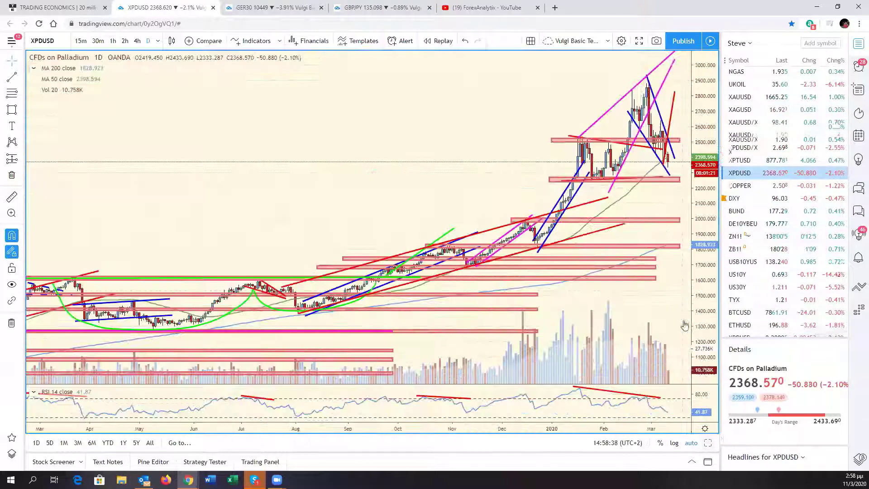
left_click_drag(675, 200, 638, 205)
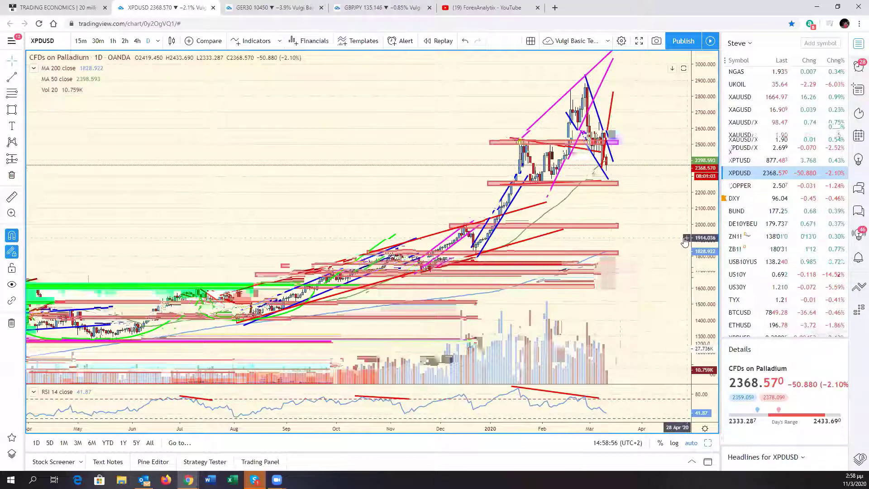
left_click(482, 268)
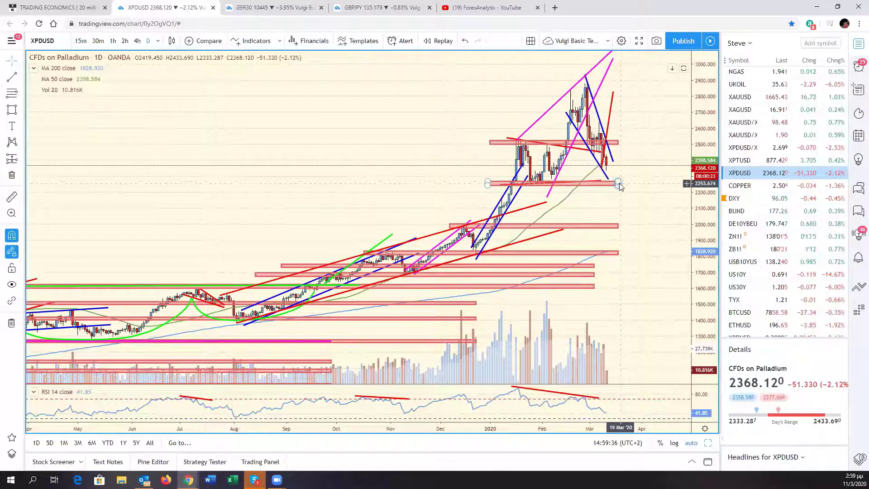
- Replace Palladium with the NGAS Natural Gas (Henry Hub) chart from the watchlist
scroll(641, 192, "left", 2)
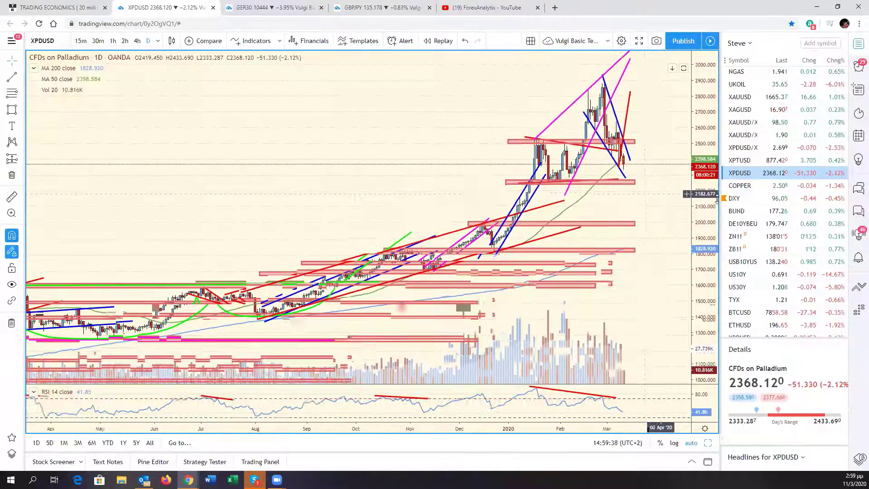
scroll(716, 198, "left", 3)
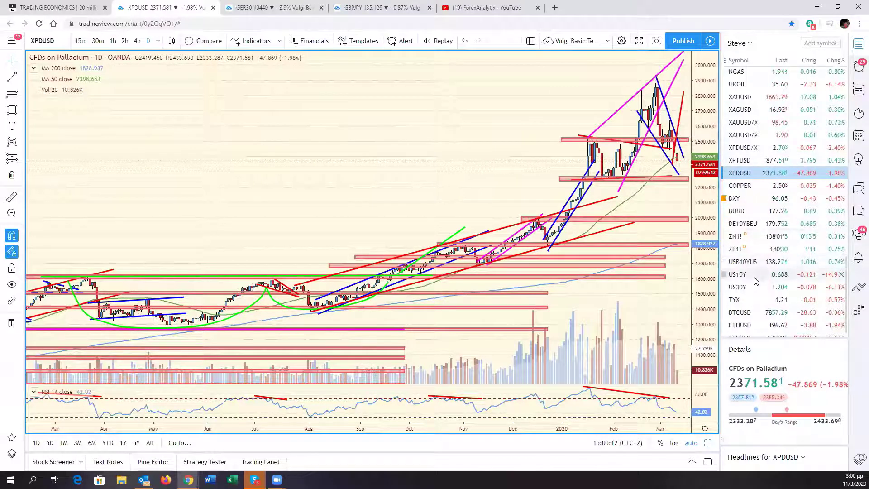
scroll(756, 226, "up", 3)
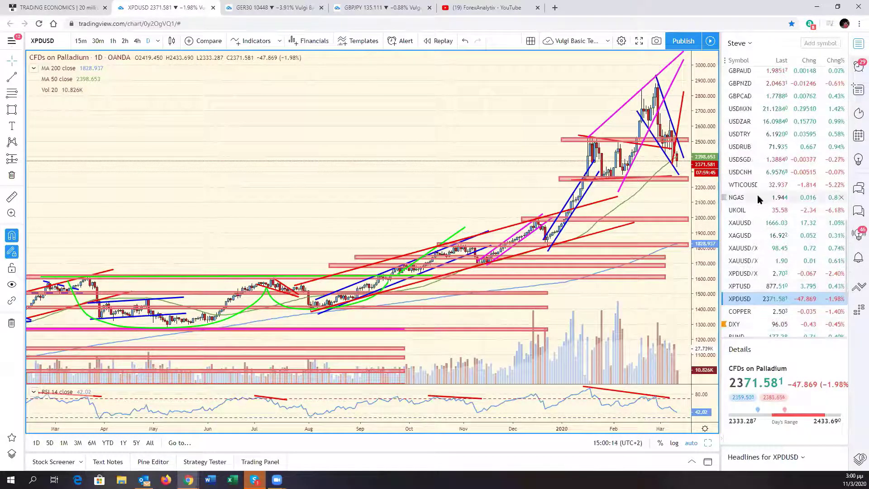
left_click(757, 197)
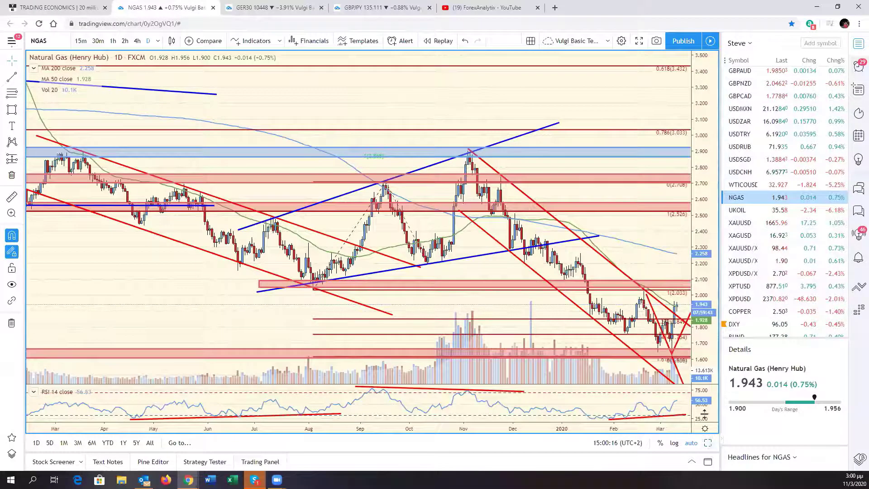
- Toggle the Natural Gas pane view, pan left to open space after March, and compress its price scale
key("alt+Return")
key("alt+Return")
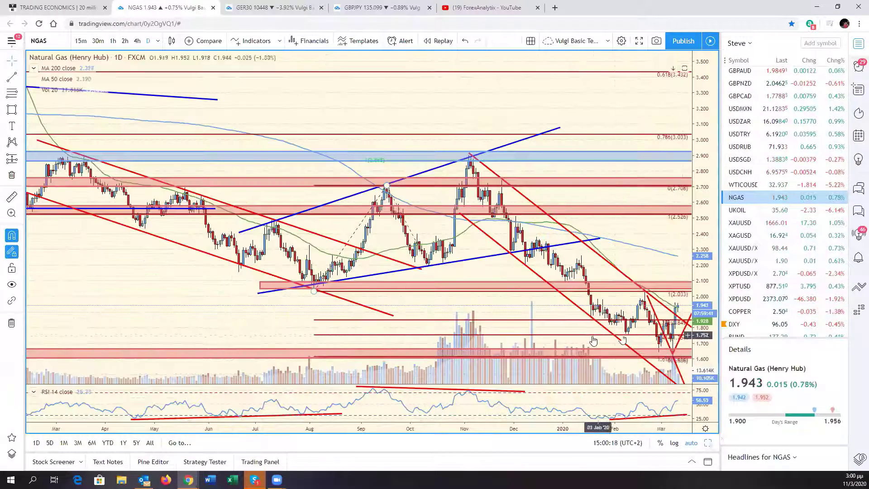
left_click_drag(593, 340, 669, 343)
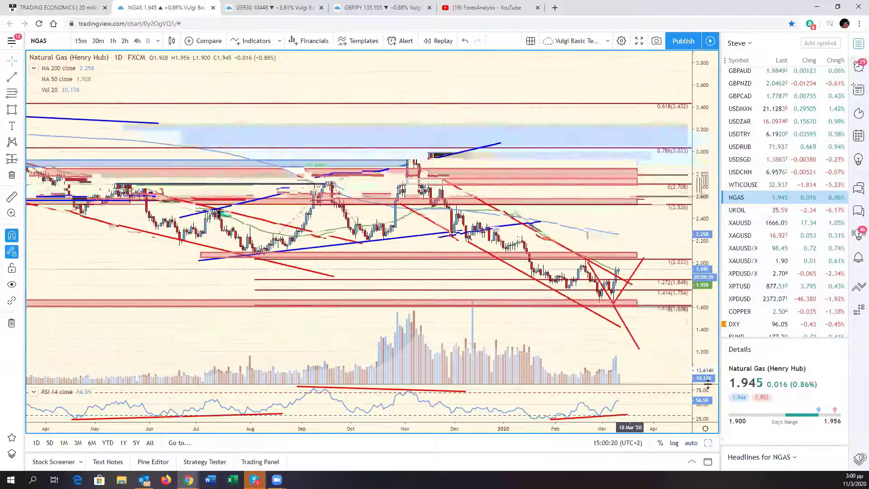
left_click_drag(708, 382, 707, 391)
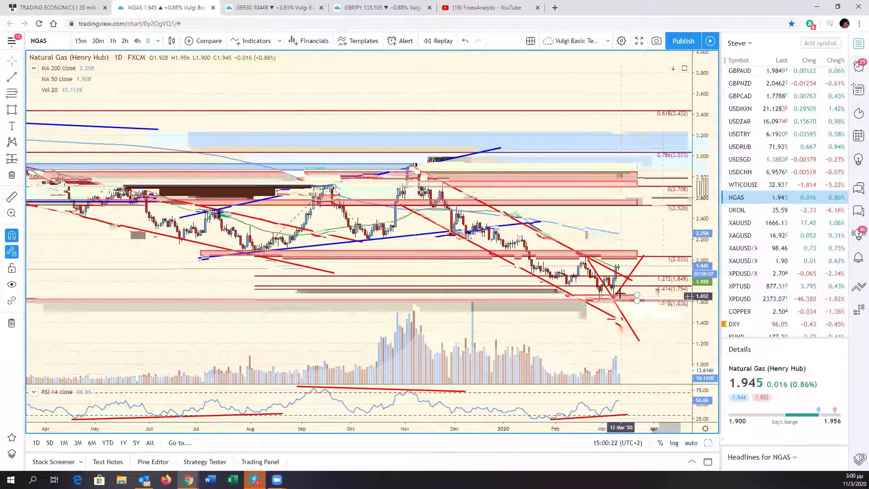
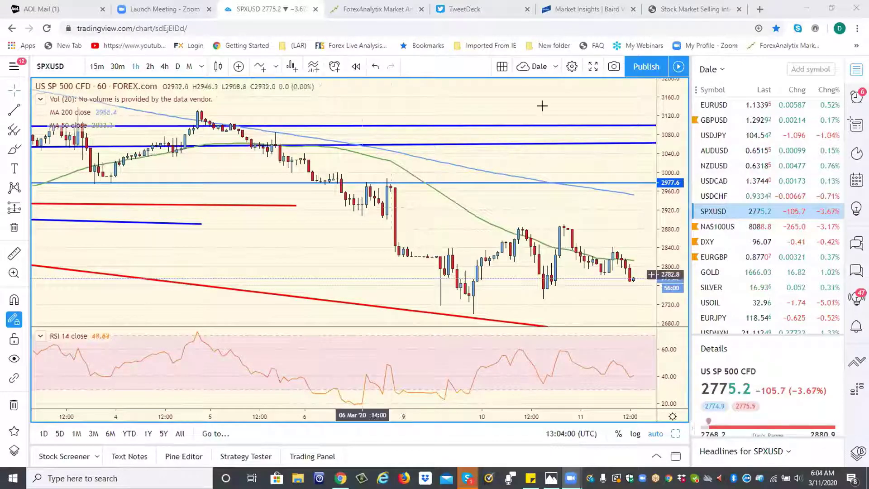
- Switch to the Baird Wealth Market Insights page showing the recent selloff article
left_click(575, 13)
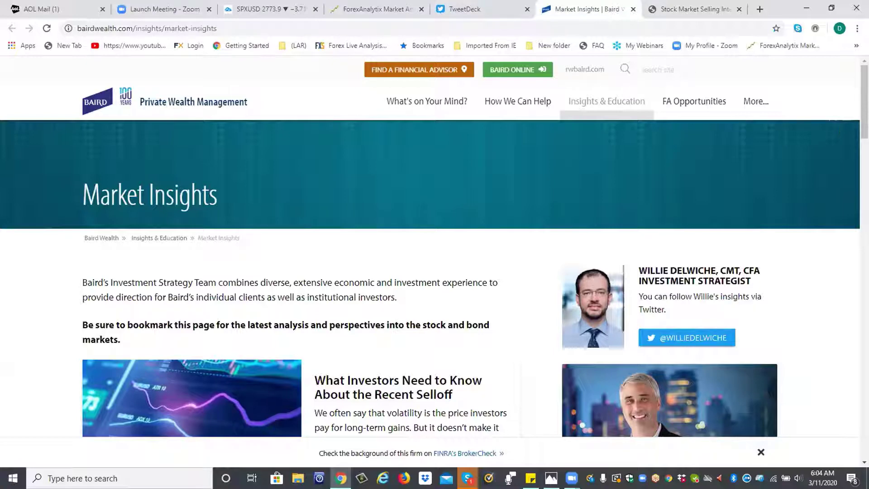
- Read down through the Baird Market Insights articles and commentary
scroll(434, 249, "down", 2)
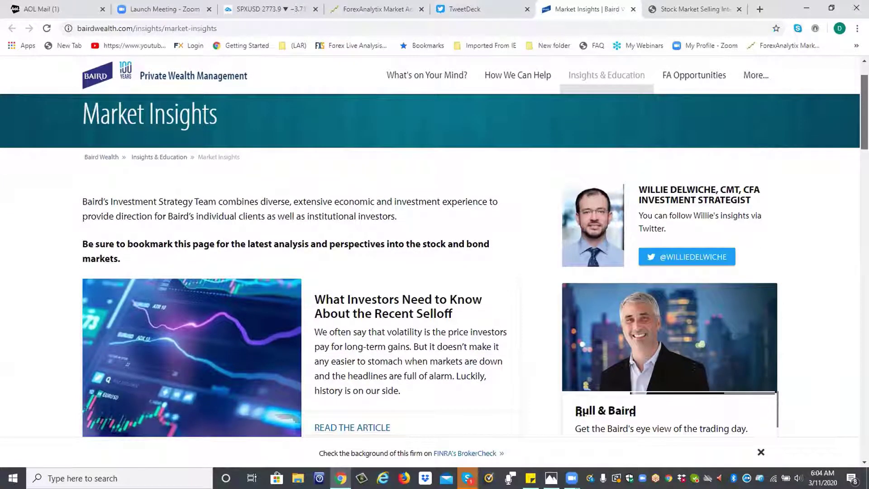
scroll(579, 411, "down", 1)
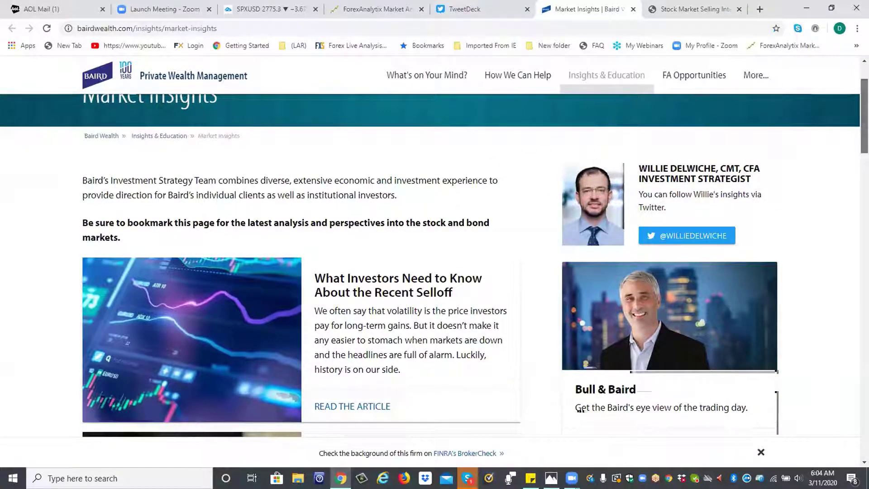
scroll(579, 410, "down", 1)
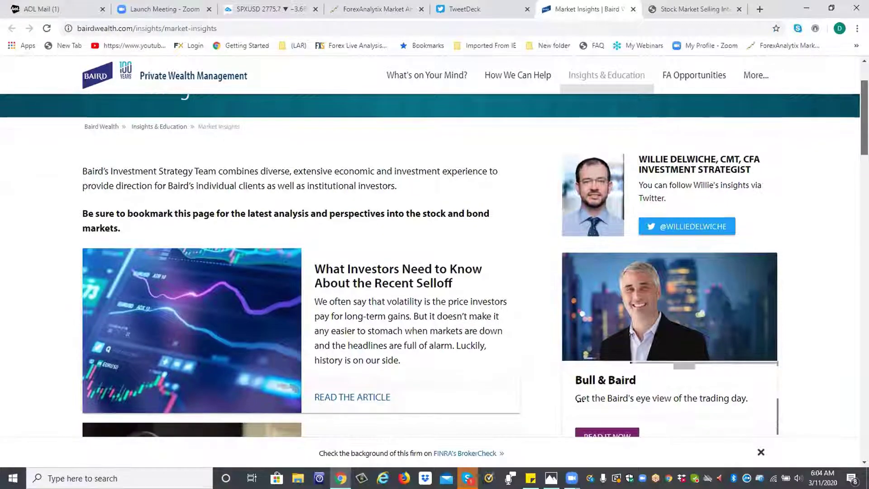
scroll(578, 399, "down", 3)
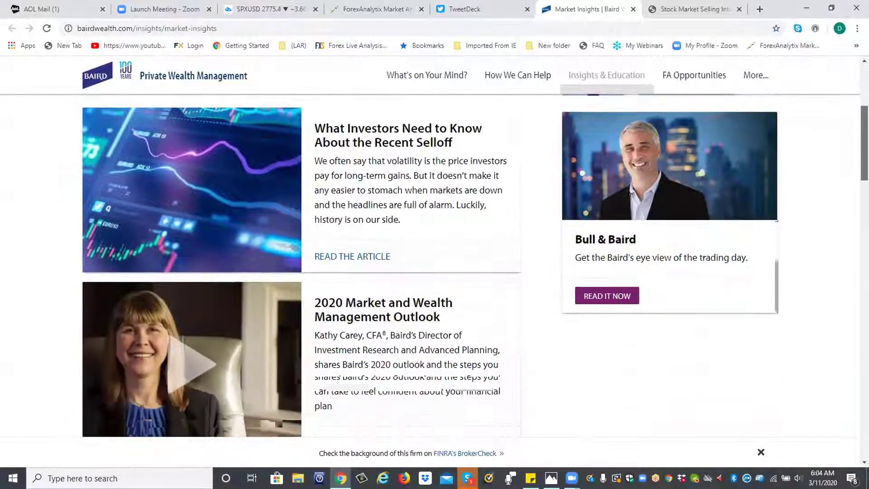
scroll(434, 266, "down", 3)
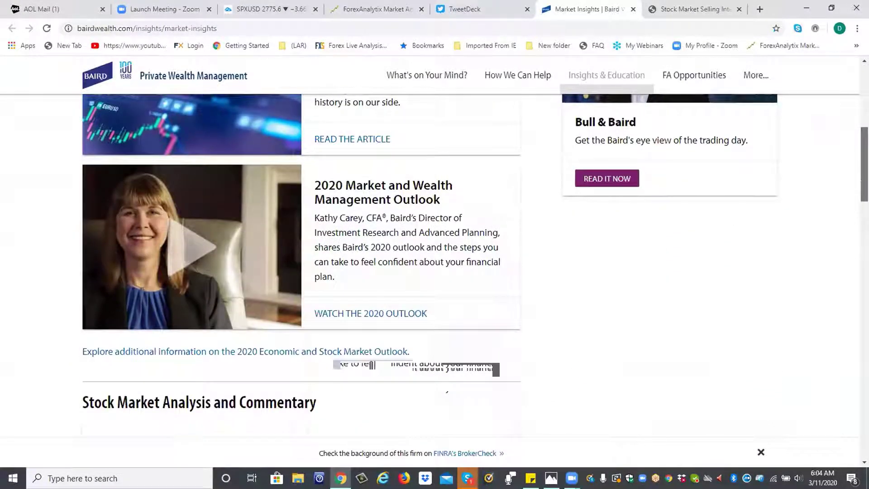
scroll(434, 262, "down", 8)
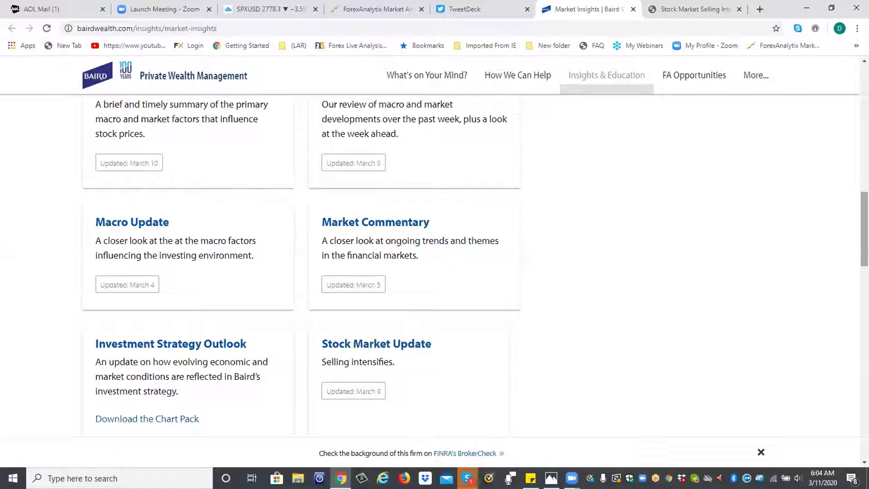
- Return to the top of the page, then open the See It Market 'Stock Market Selling' article
scroll(307, 289, "up", 6)
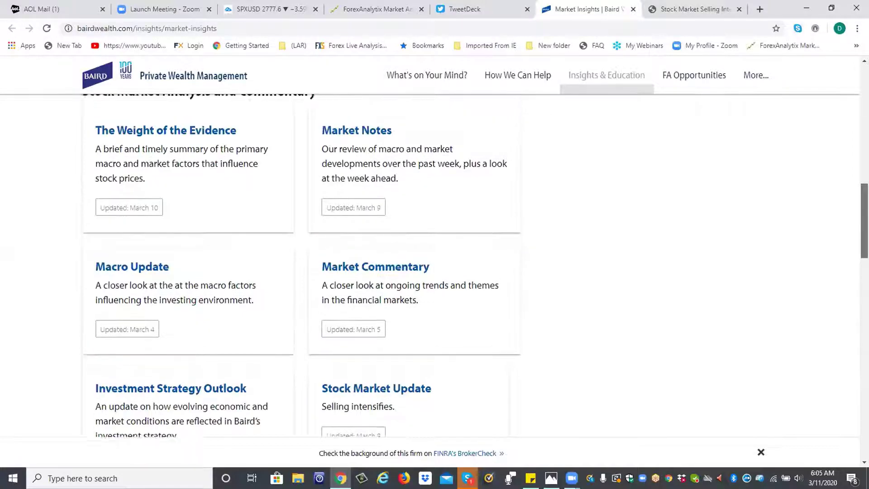
scroll(308, 289, "up", 5)
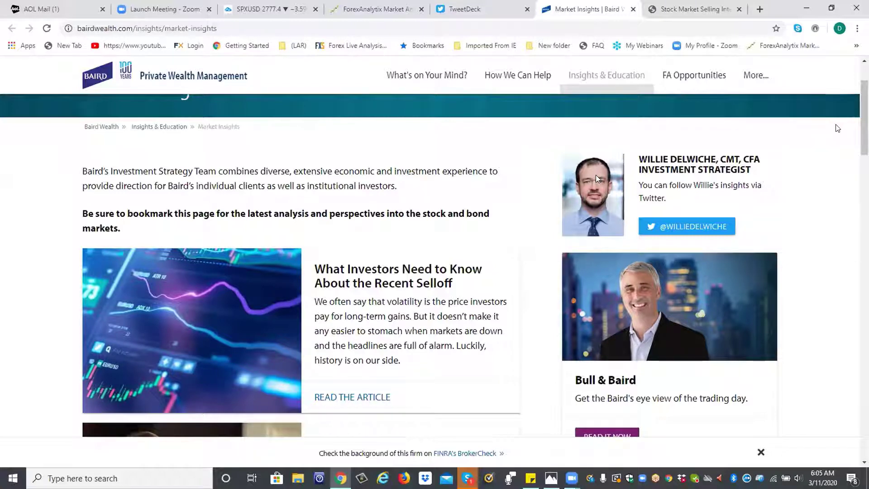
mouse_move(588, 74)
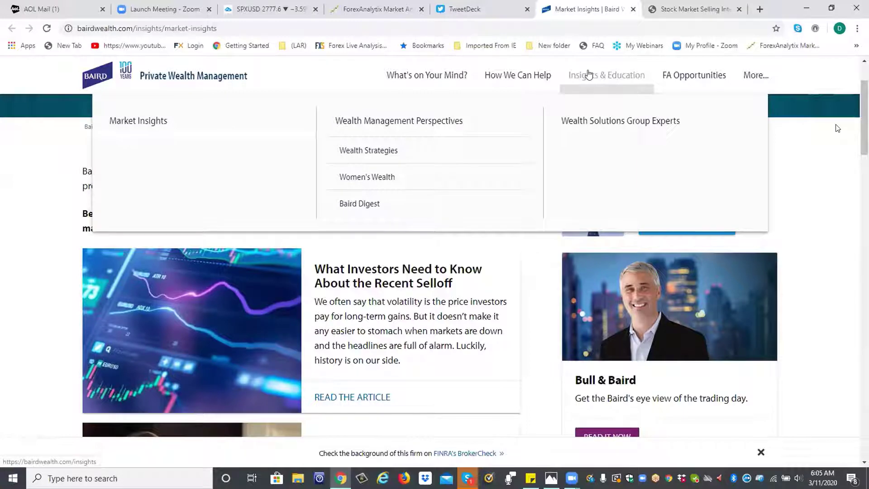
left_click(670, 9)
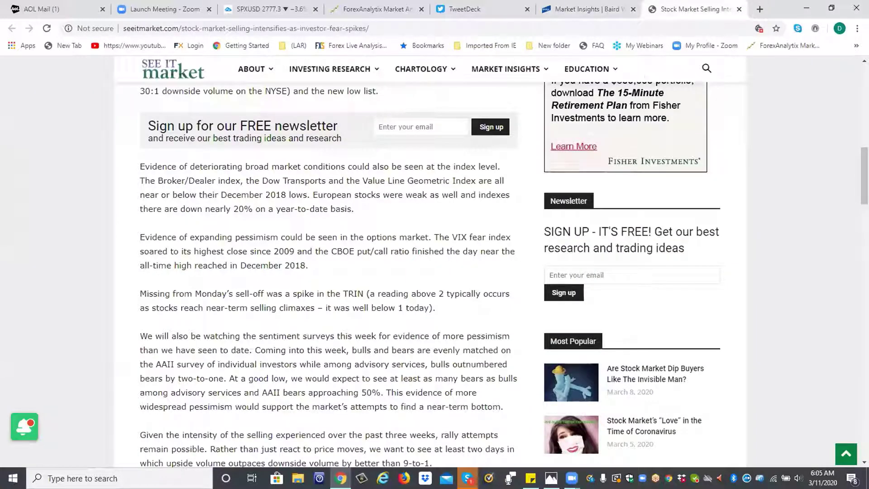
- Review the See It Market article from its title, close it, and go back to the SPXUSD chart
scroll(504, 276, "up", 11)
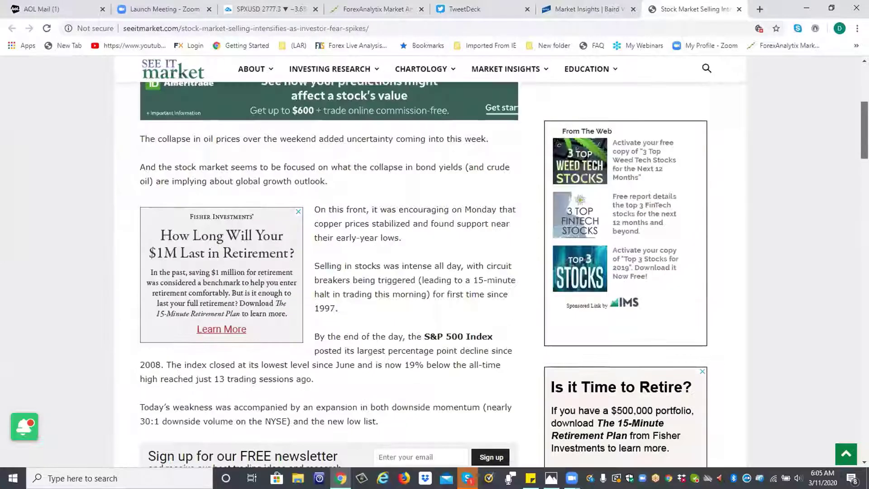
scroll(504, 276, "up", 1)
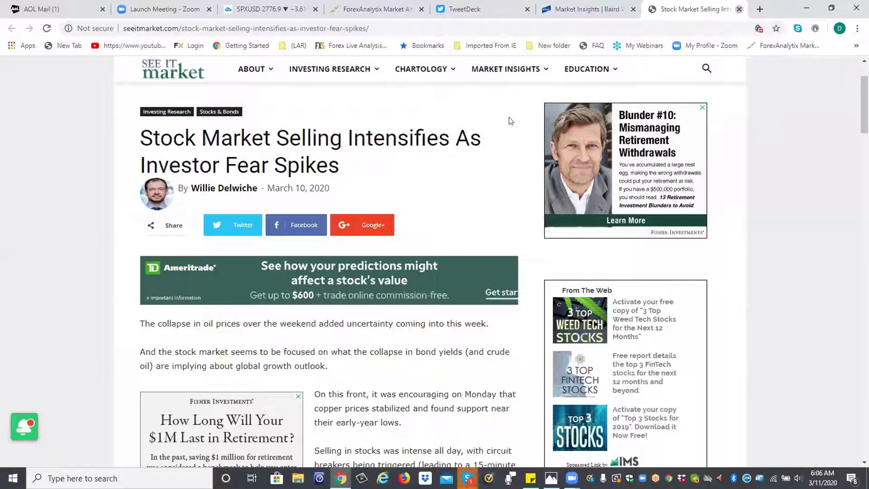
key("ctrl+w")
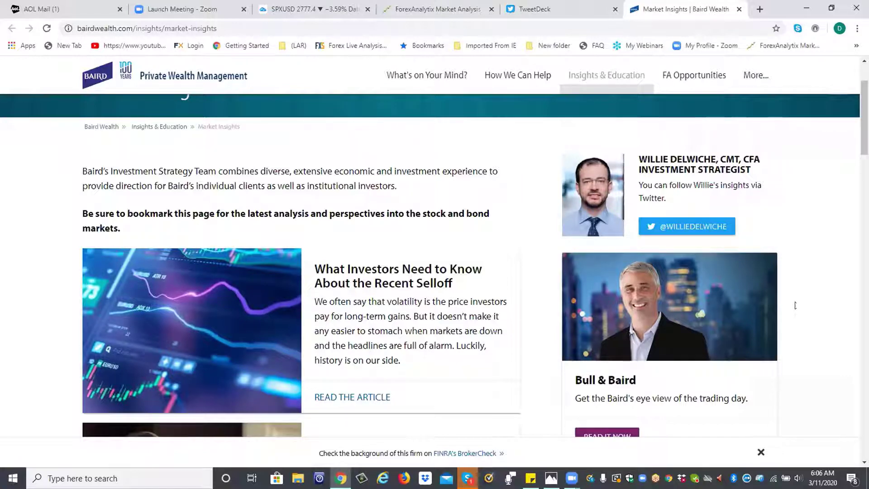
left_click(293, 9)
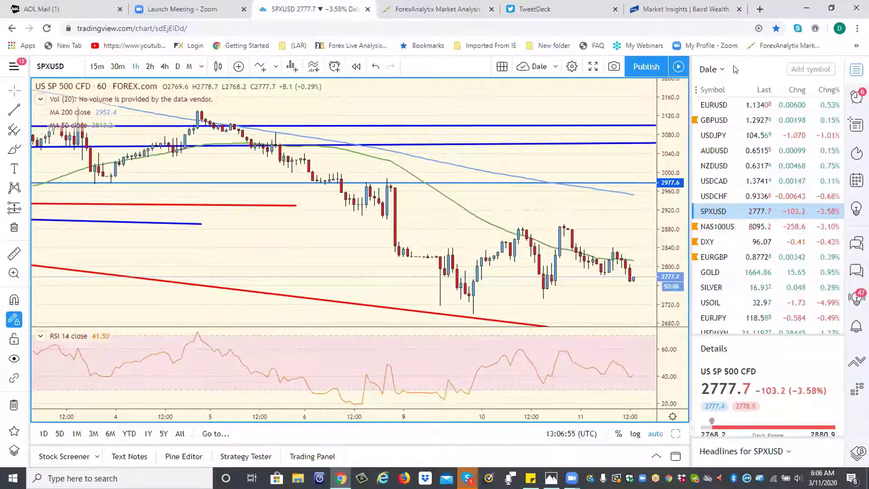
- Switch the chart from SPXUSD to GOLD, then to EURUSD, via the watchlist
left_click(720, 273)
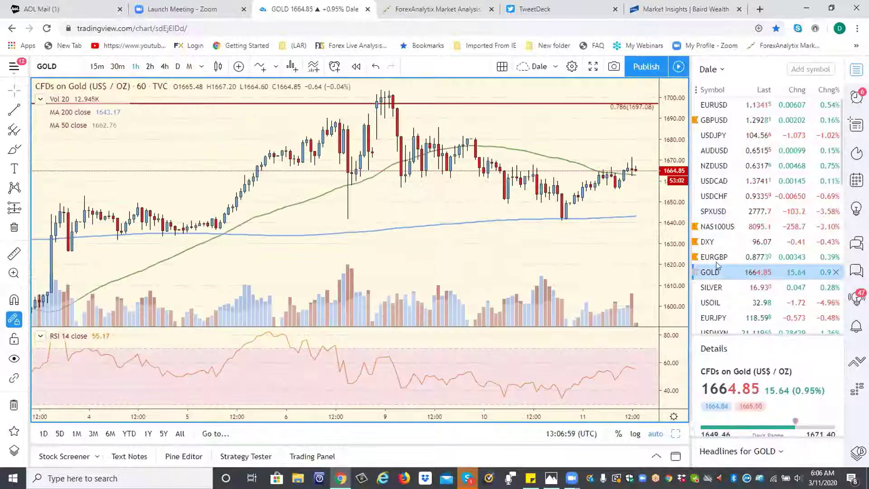
left_click(712, 107)
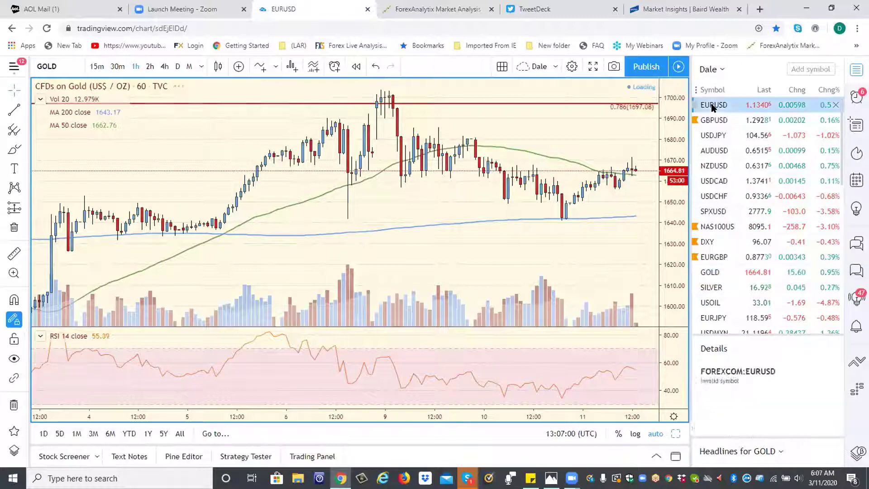